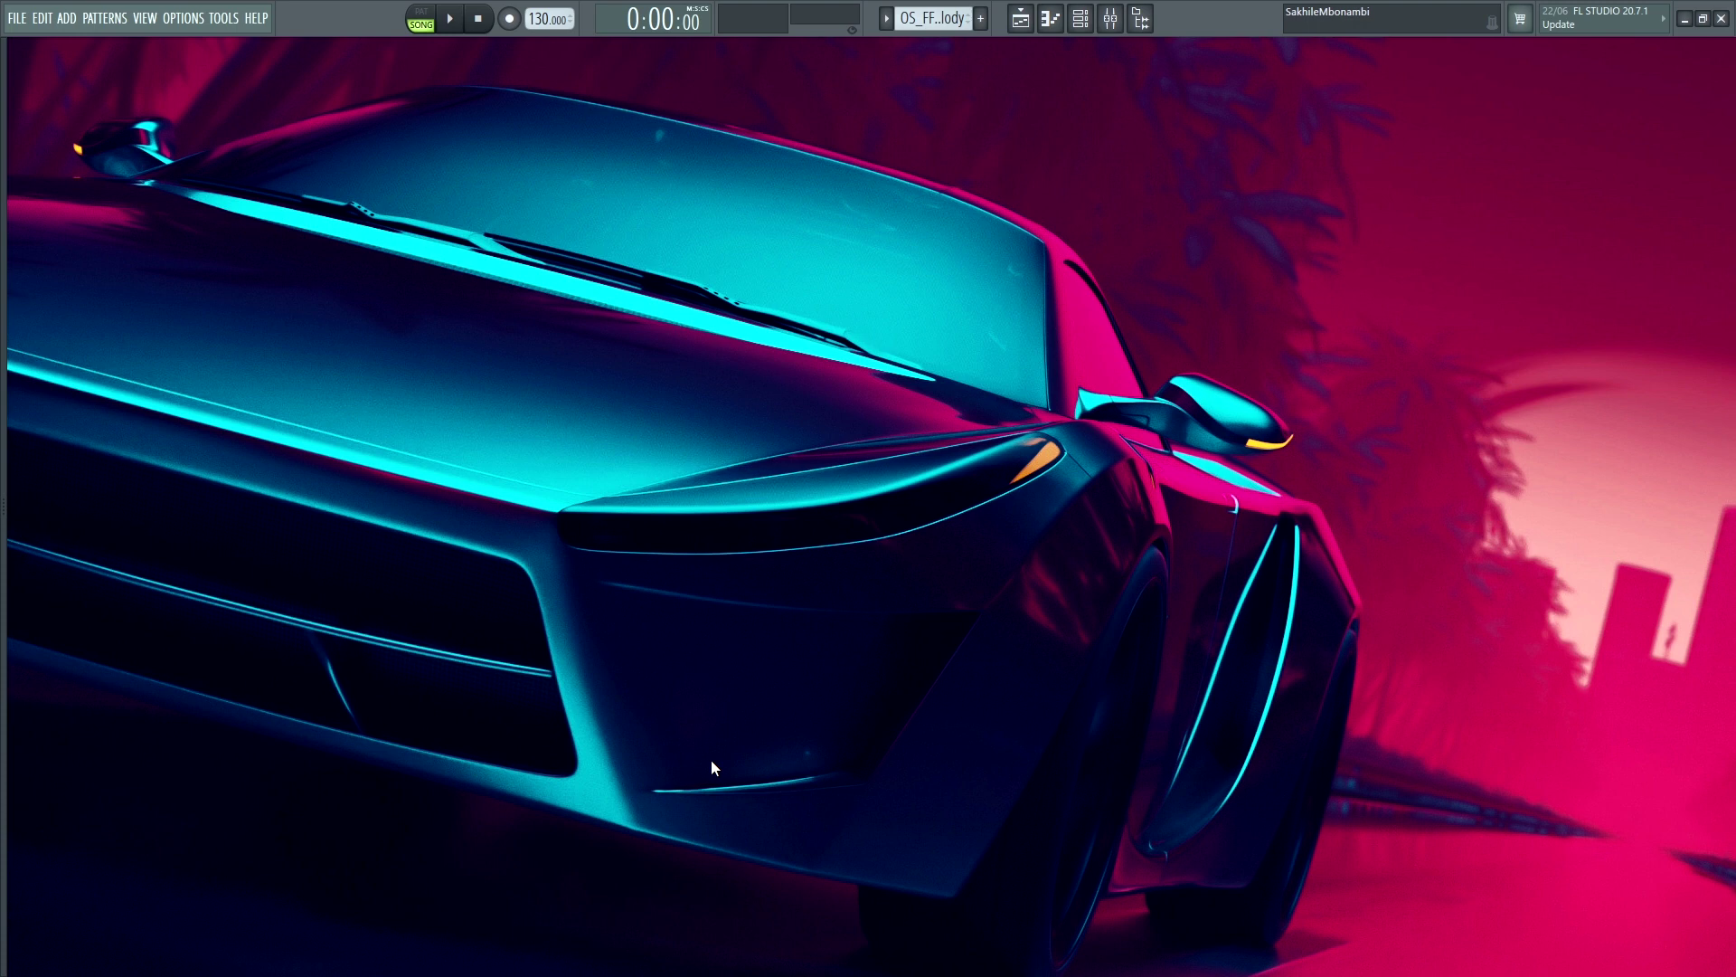
# Switch to the FL Studio project containing the Beatbox, Carrier and Vocodex mixer tracks and audition its playback.
pyautogui.hotkey('alt', 'Tab')
pyautogui.click(354, 952)
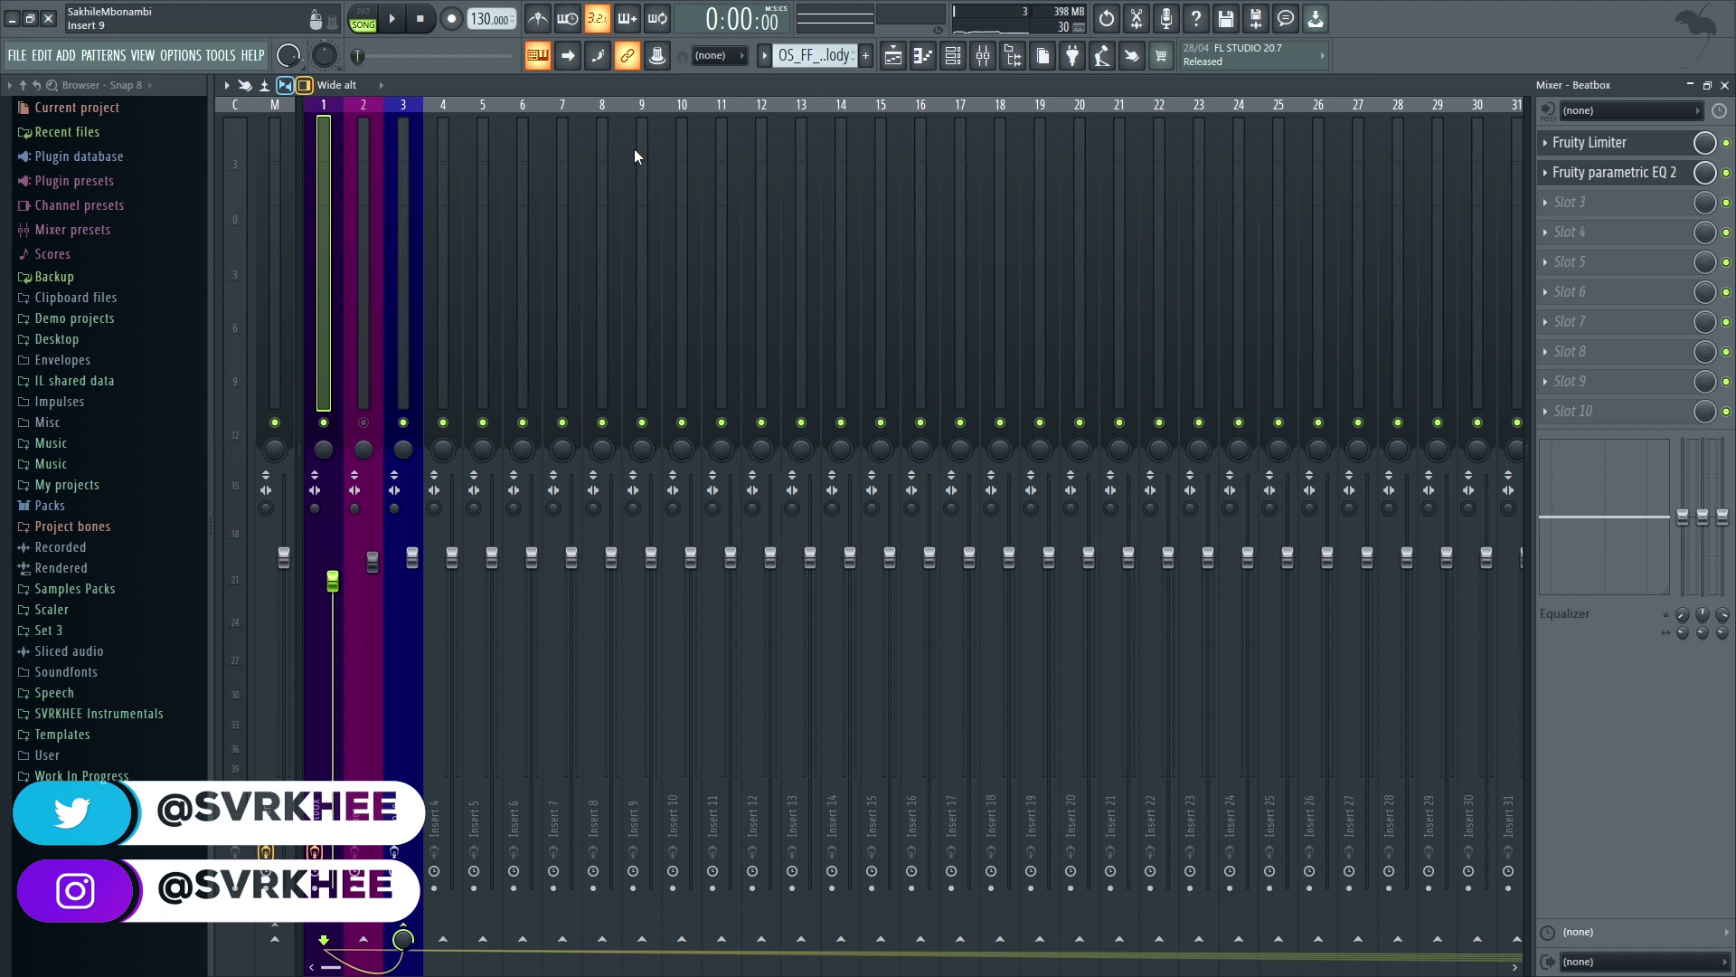
pyautogui.press('space')
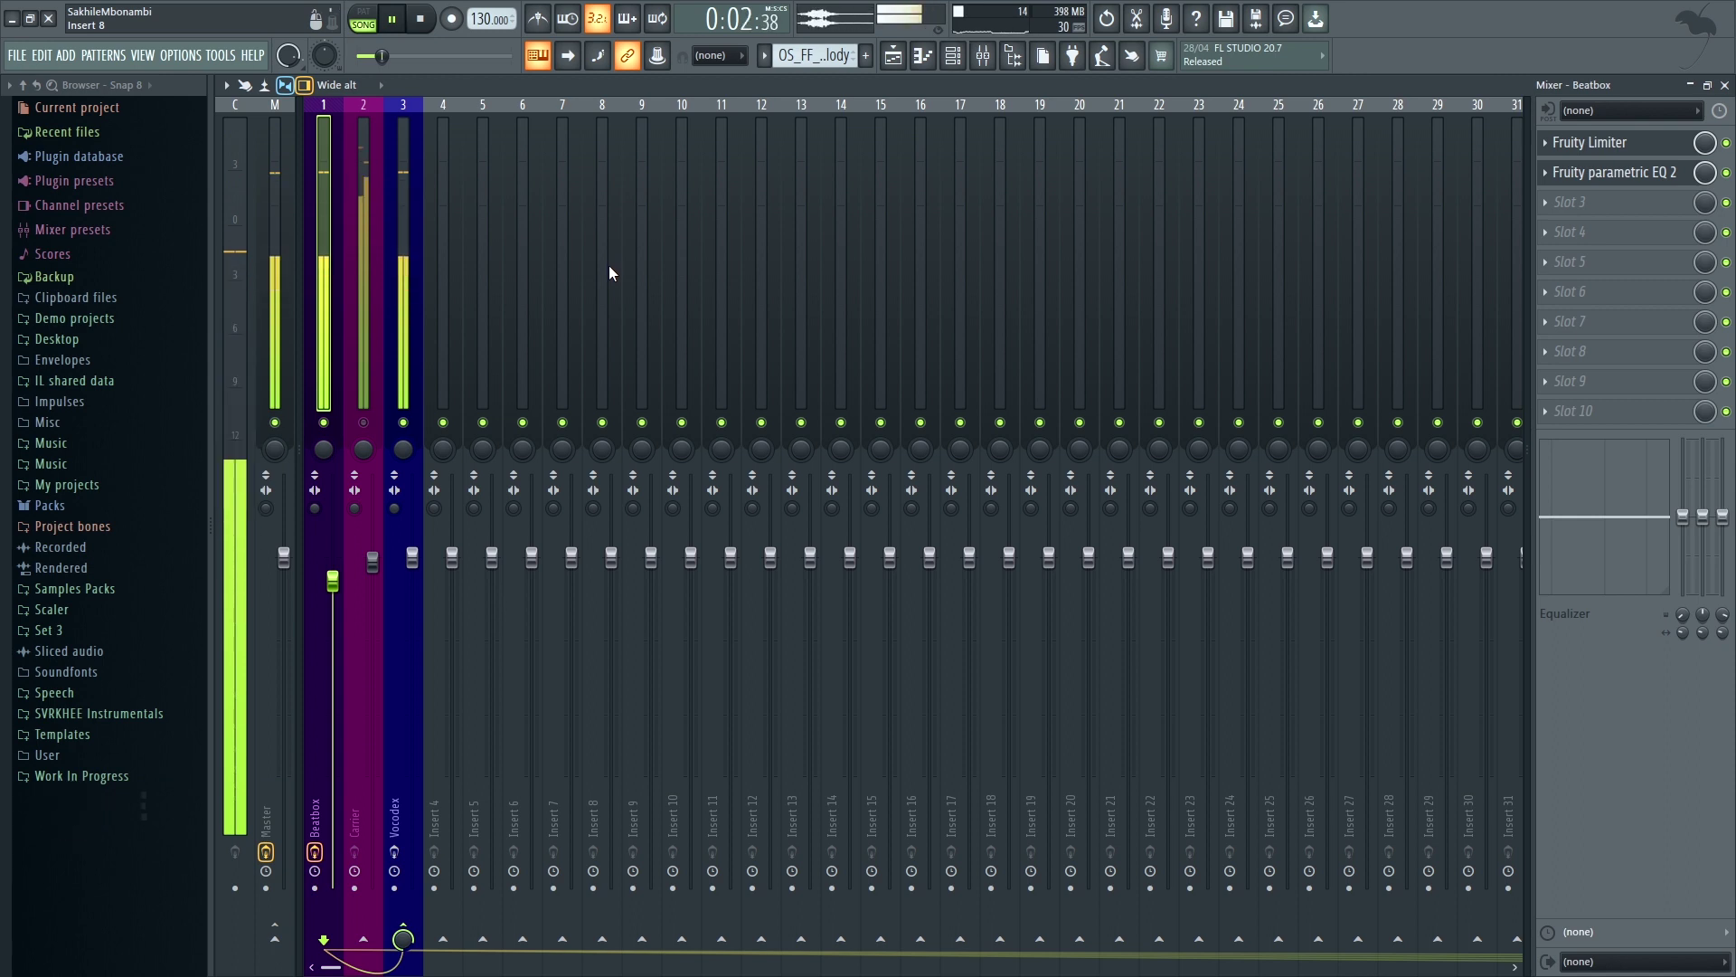
pyautogui.press('space')
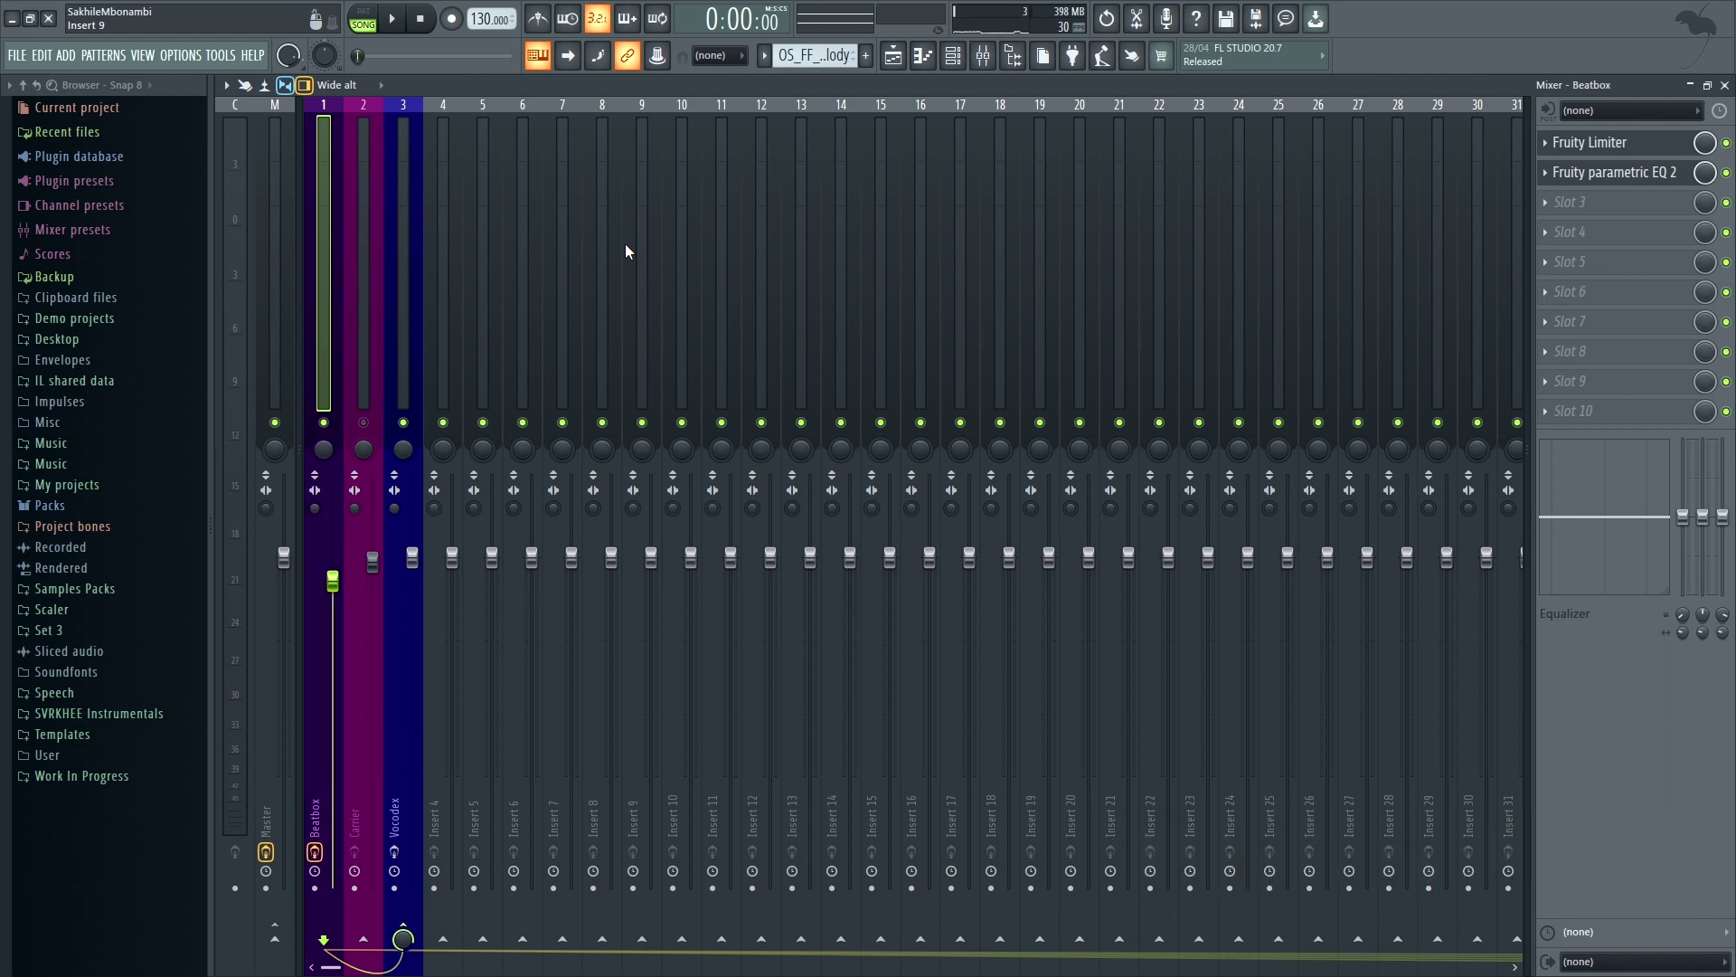
# Route the Beatbox mixer track to the Master and remove that routing again.
pyautogui.click(380, 369)
pyautogui.click(327, 356)
pyautogui.click(274, 942)
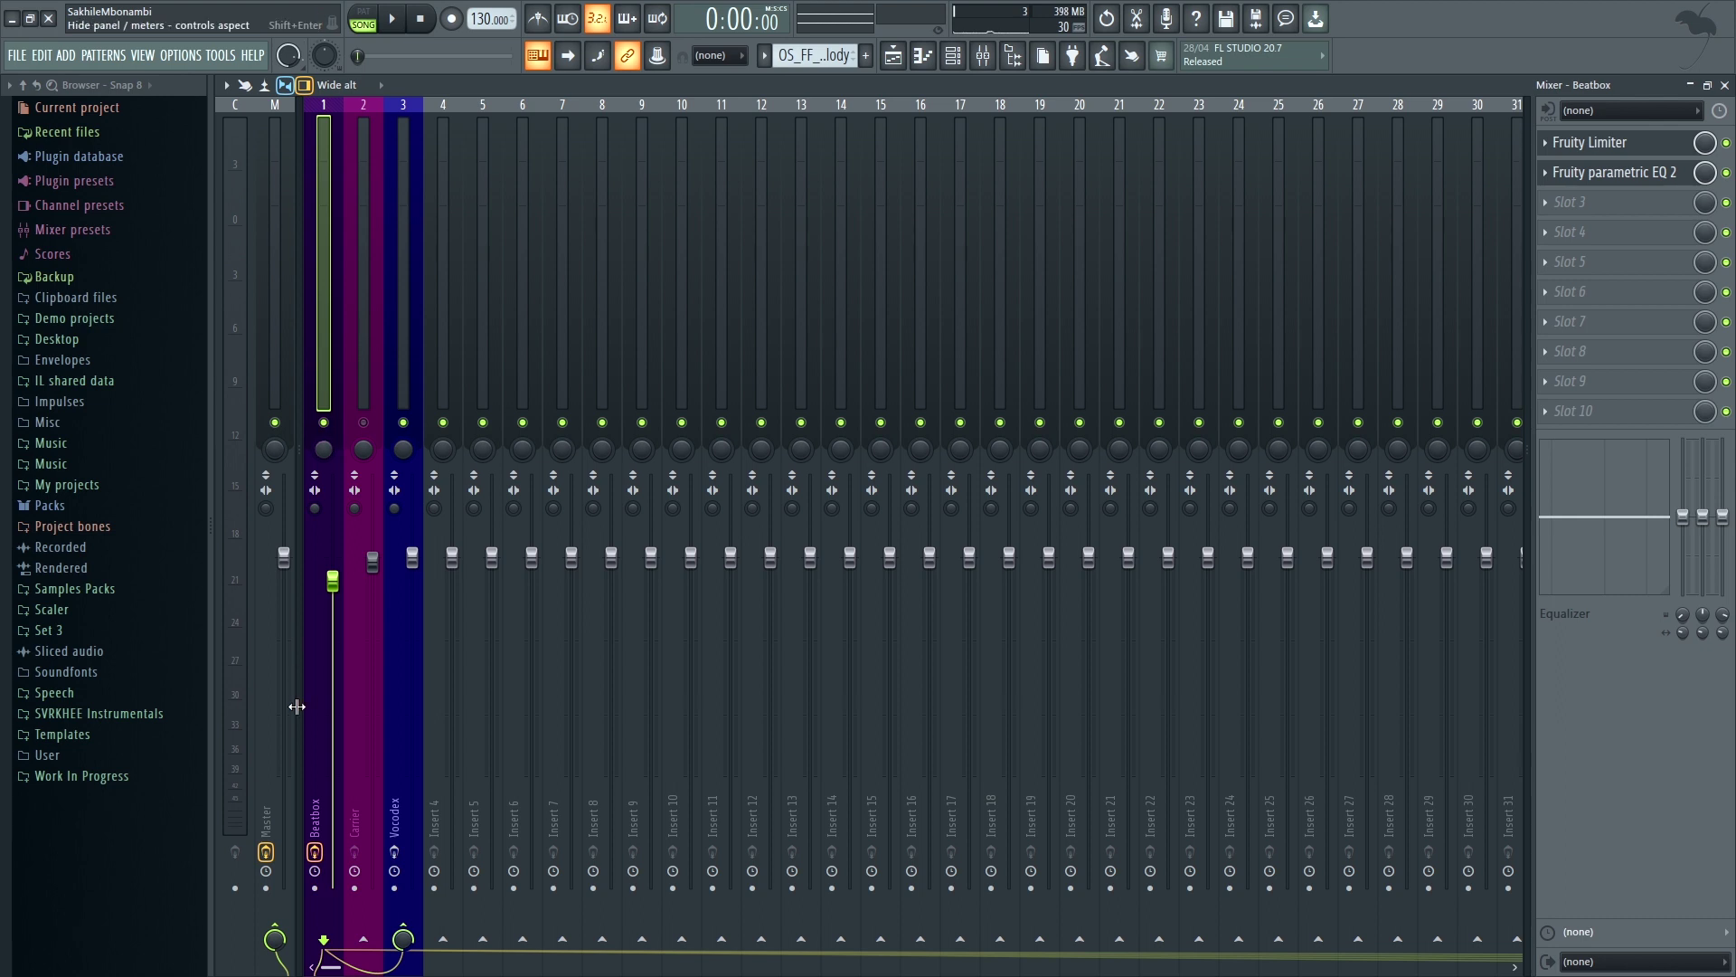
pyautogui.click(280, 926)
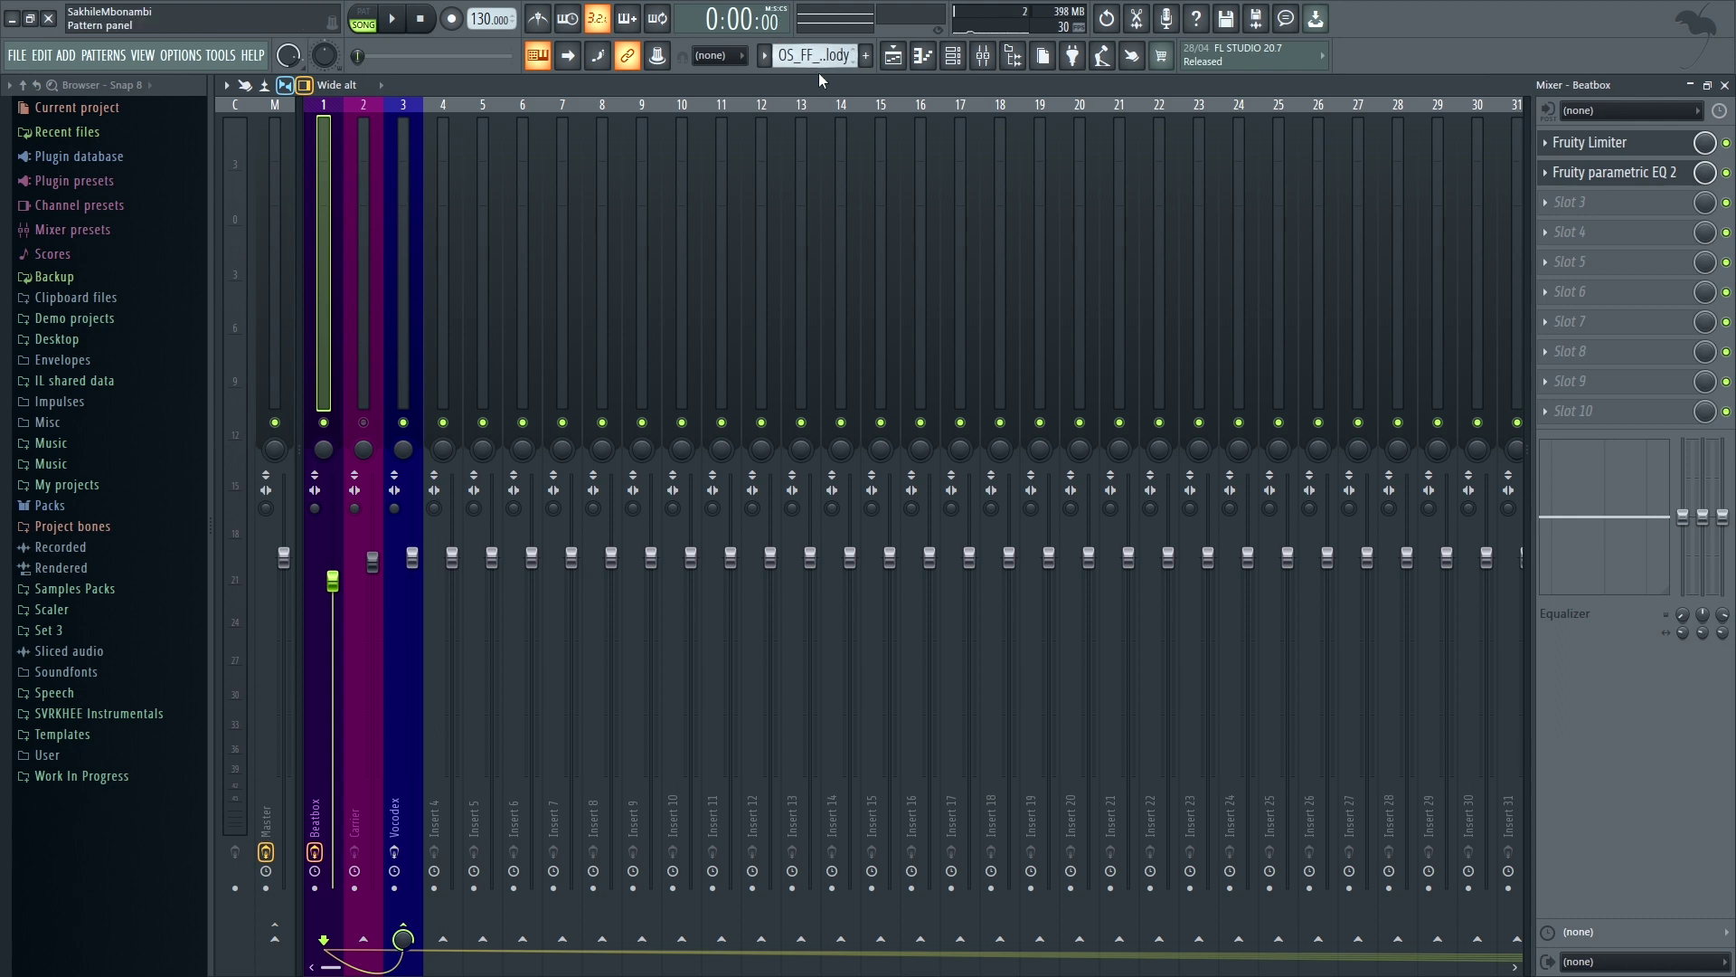
# Unmute the Carrier mixer track and select it.
pyautogui.click(363, 423)
pyautogui.click(372, 362)
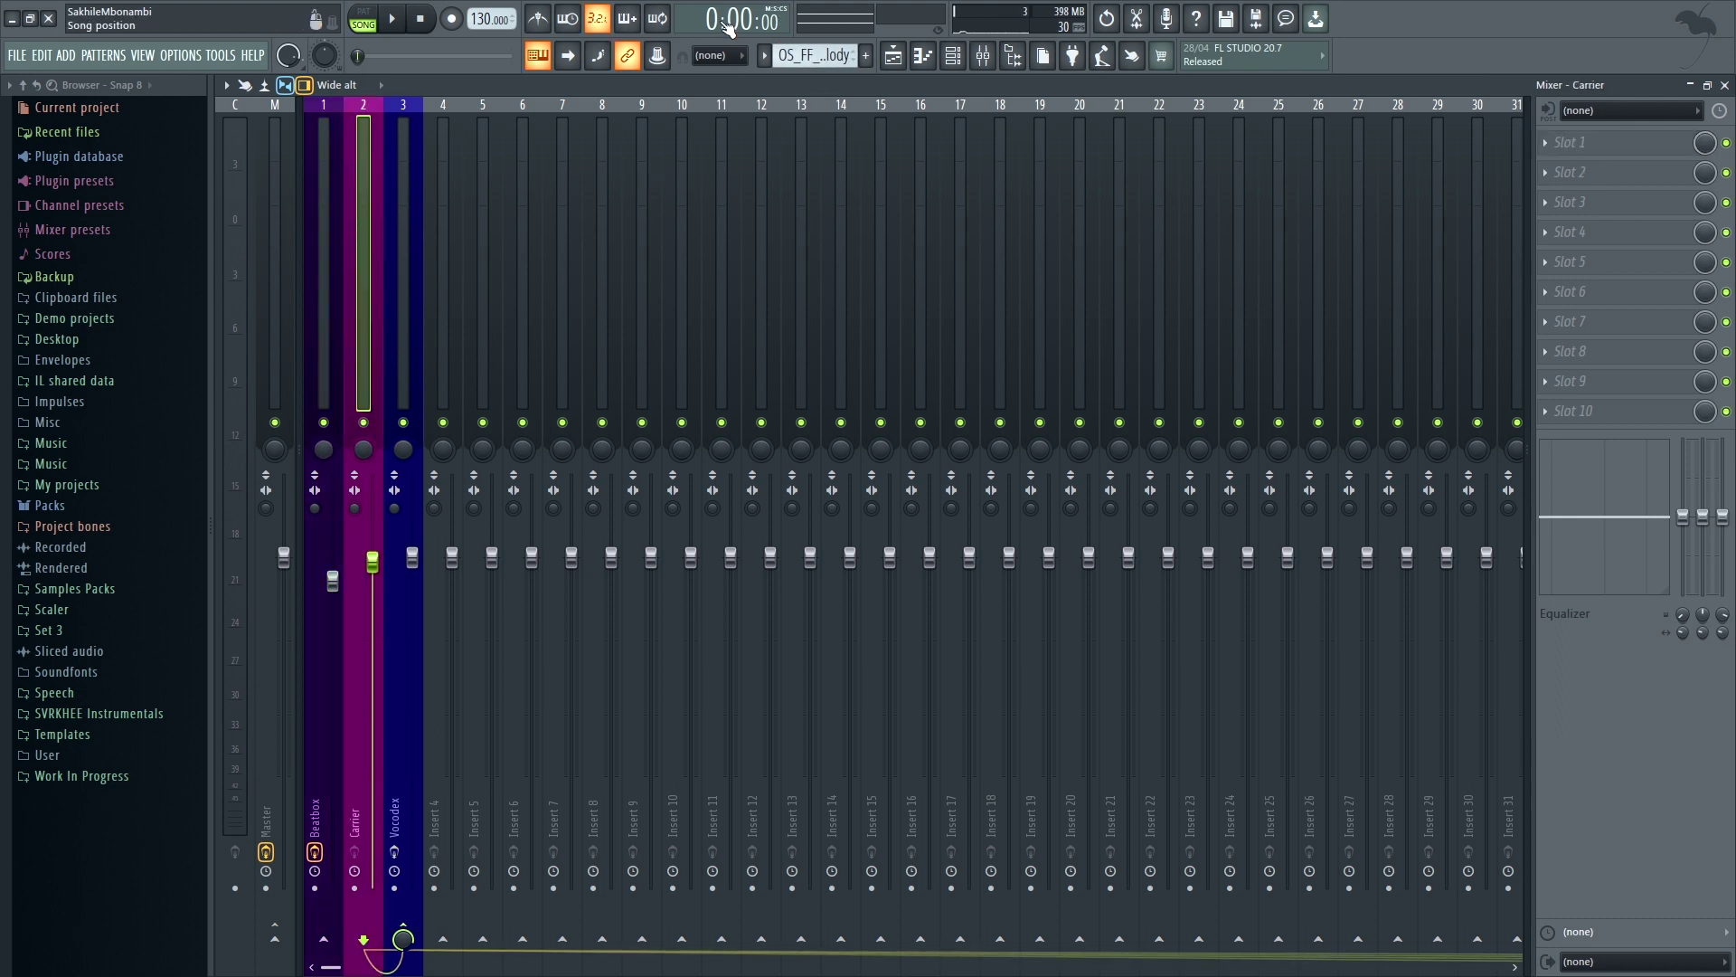
# Open the Serum channel that feeds the Carrier track, examine its oscillator settings, and return to the mixer.
pyautogui.click(952, 56)
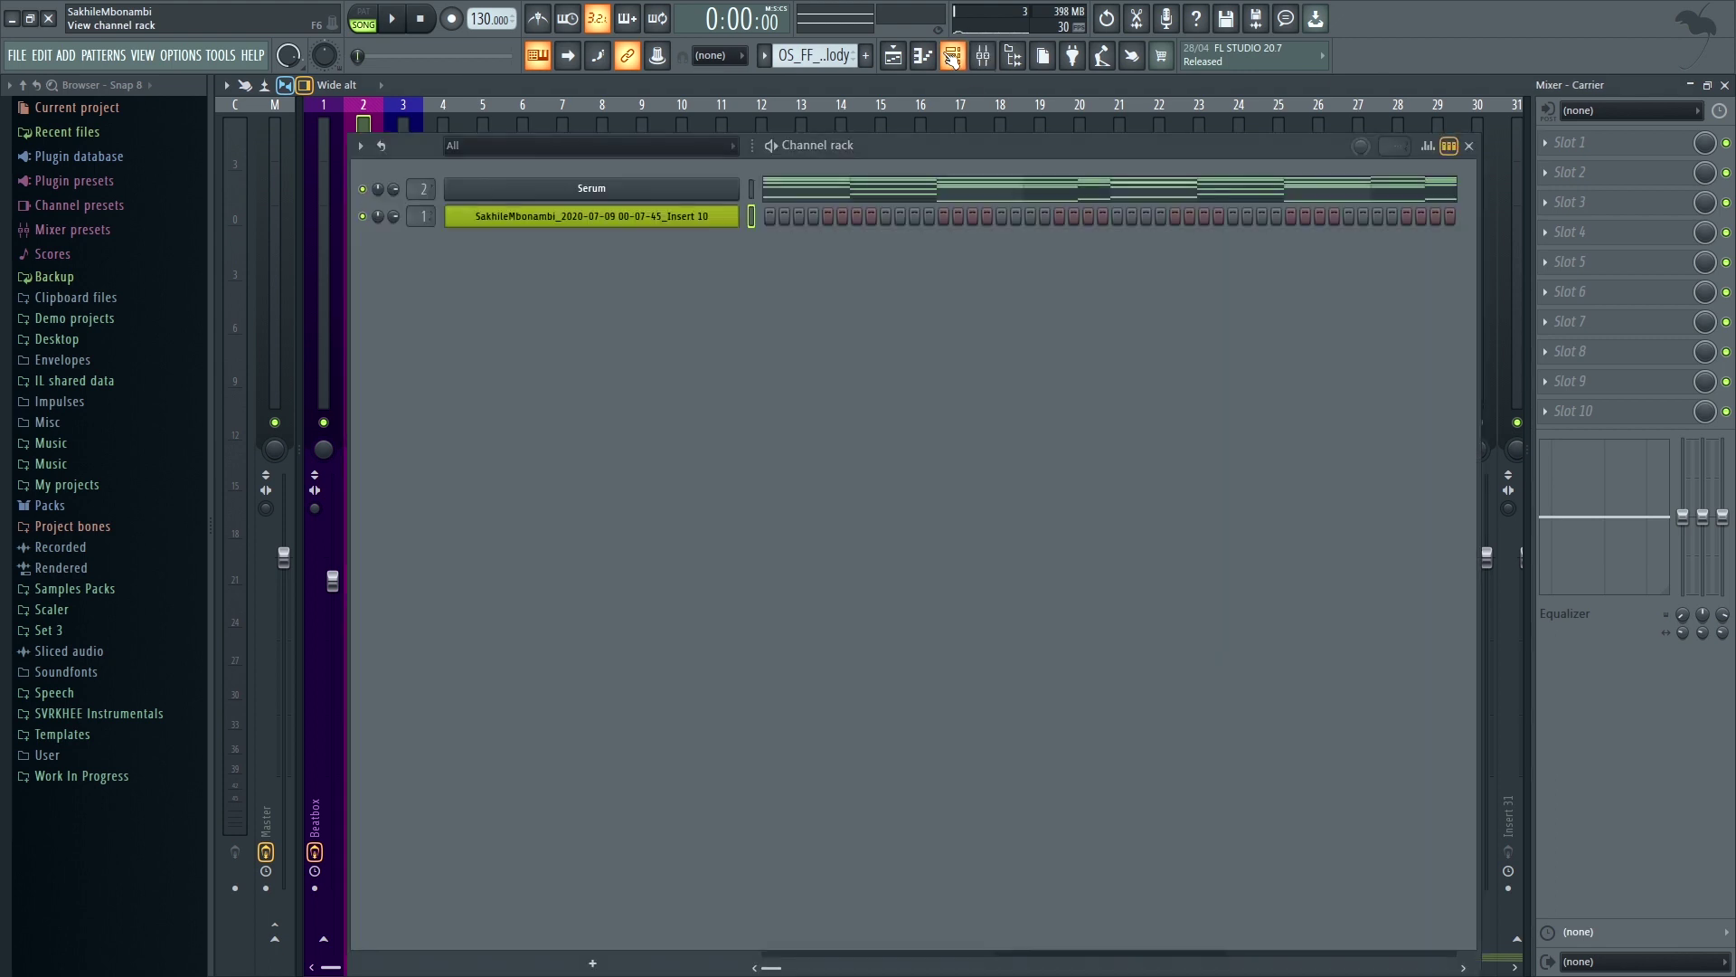
pyautogui.click(633, 145)
pyautogui.click(645, 168)
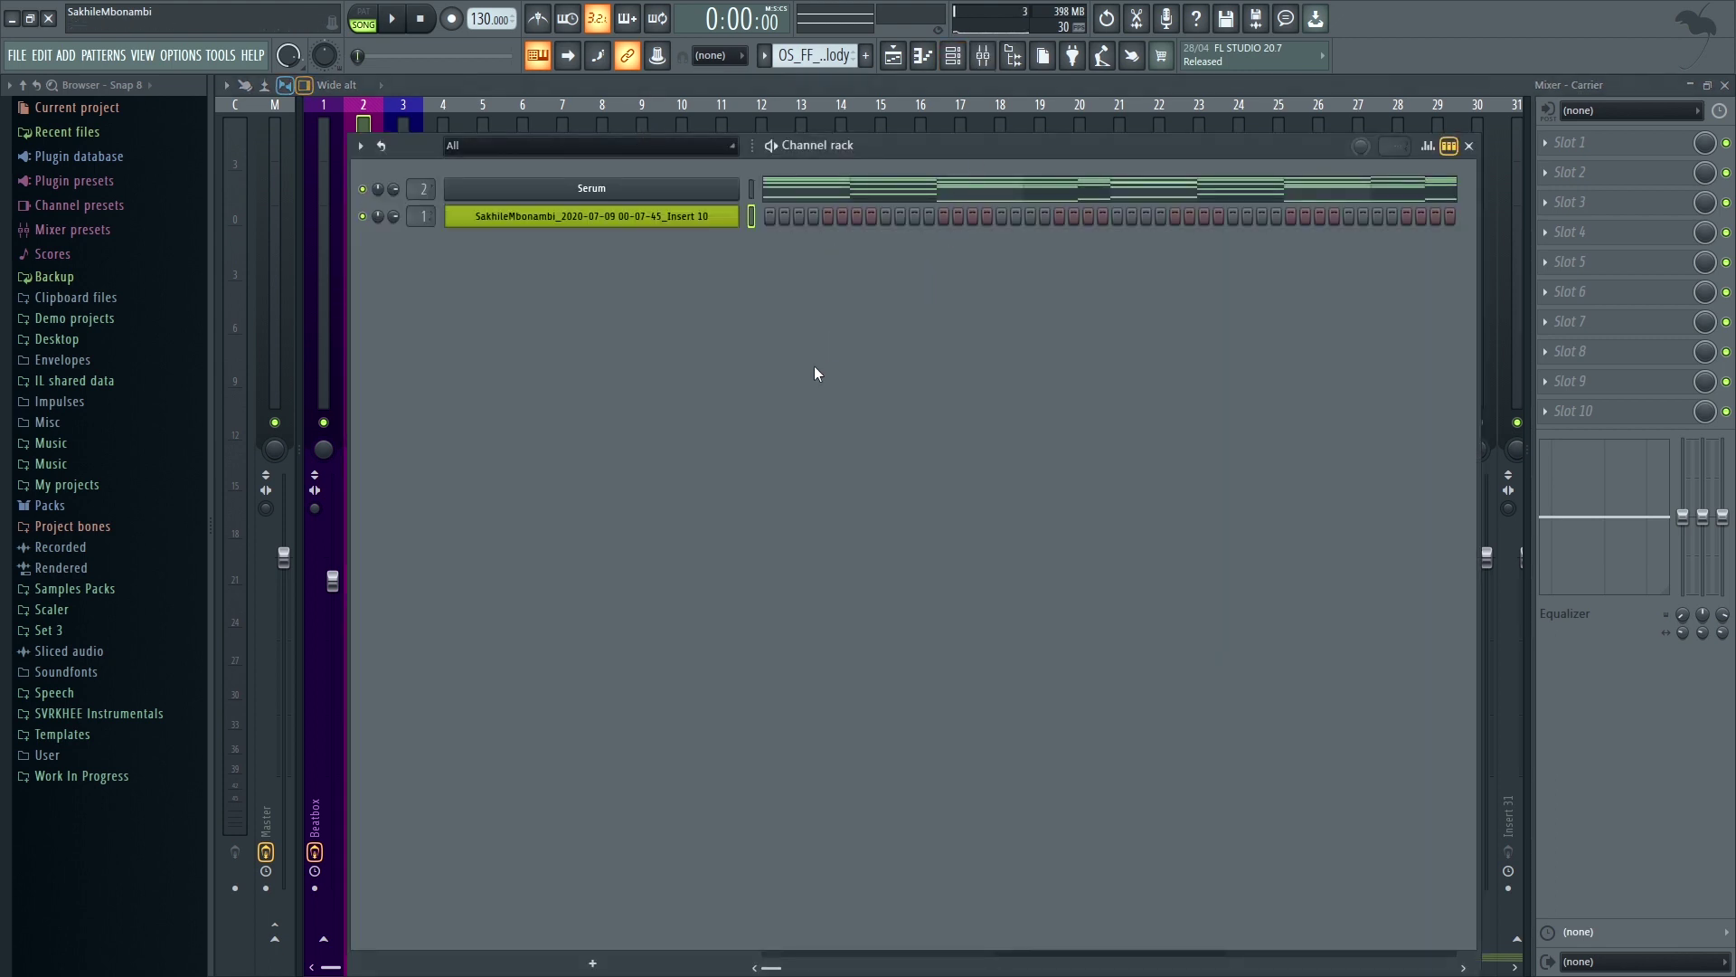
pyautogui.click(695, 191)
pyautogui.moveTo(812, 353); pyautogui.dragTo(870, 250)
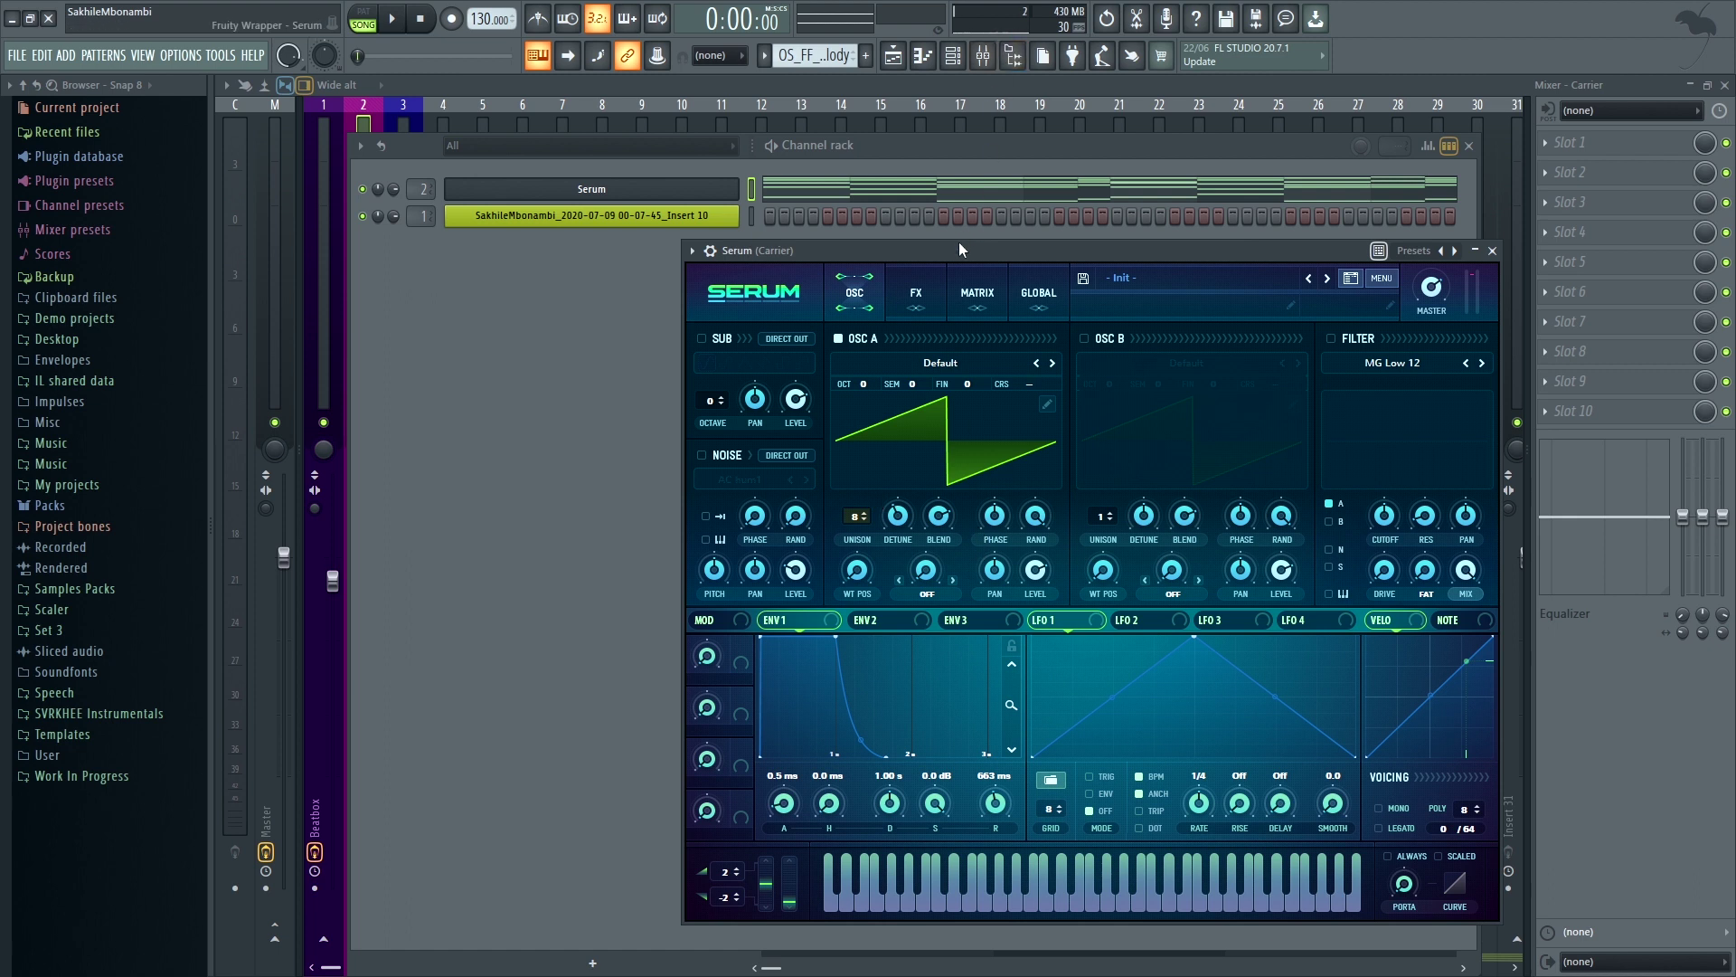
pyautogui.moveTo(959, 242); pyautogui.dragTo(969, 182)
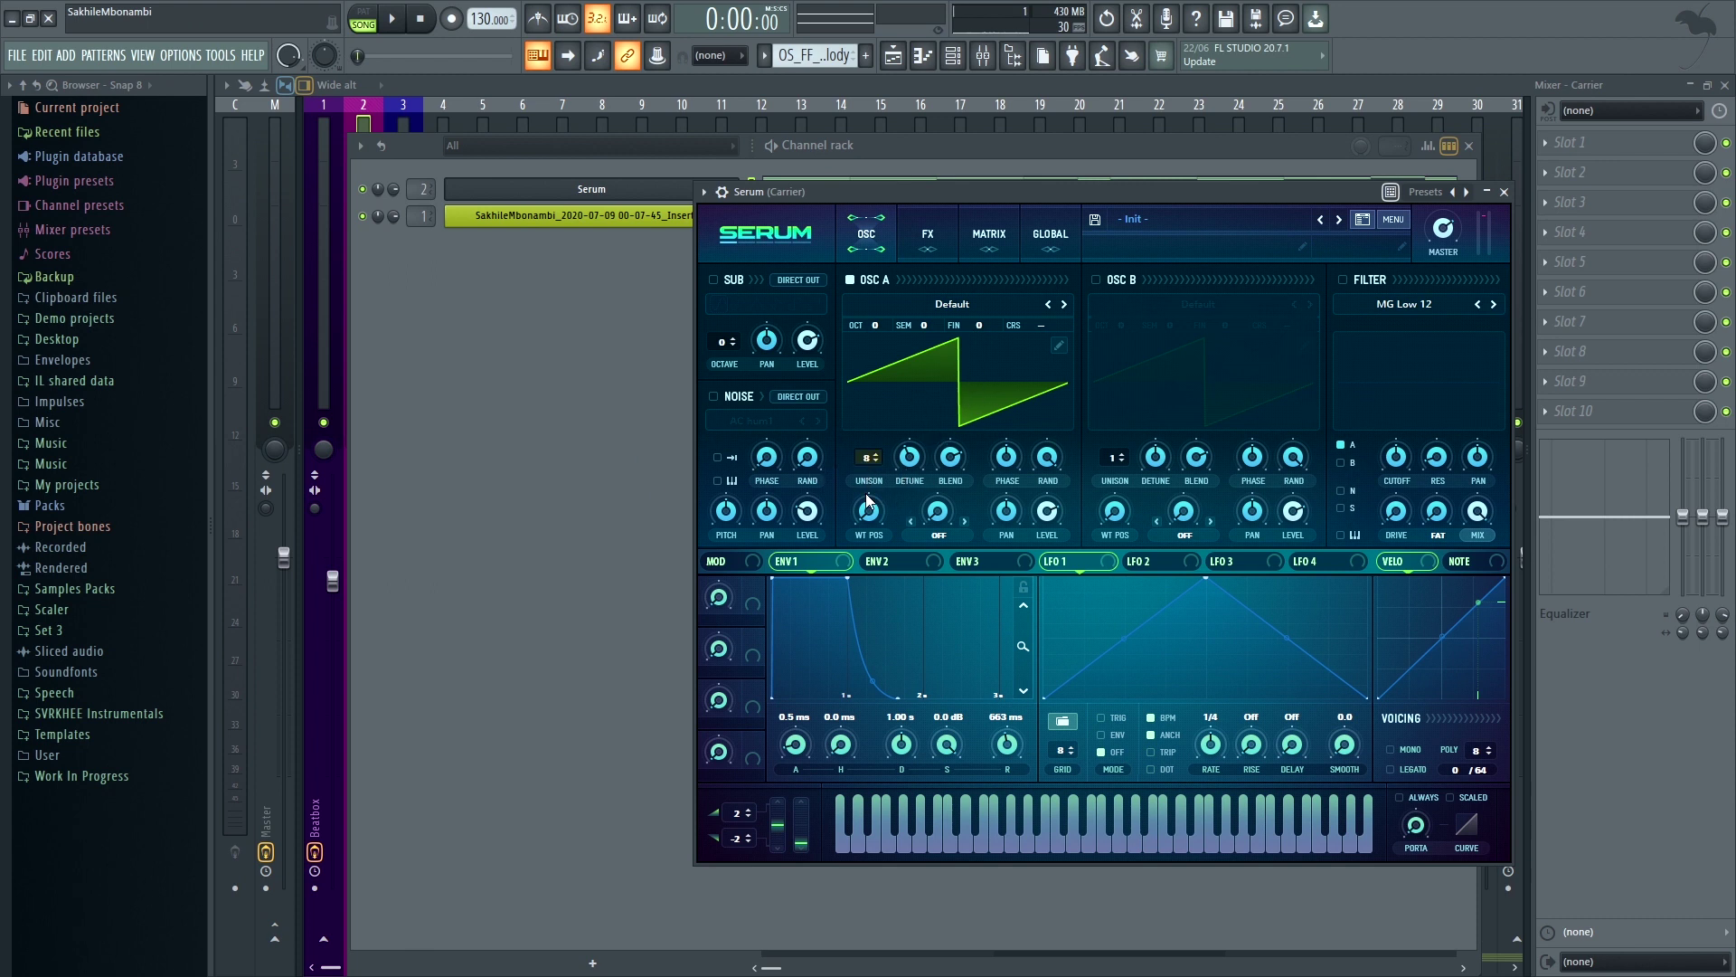
pyautogui.click(382, 116)
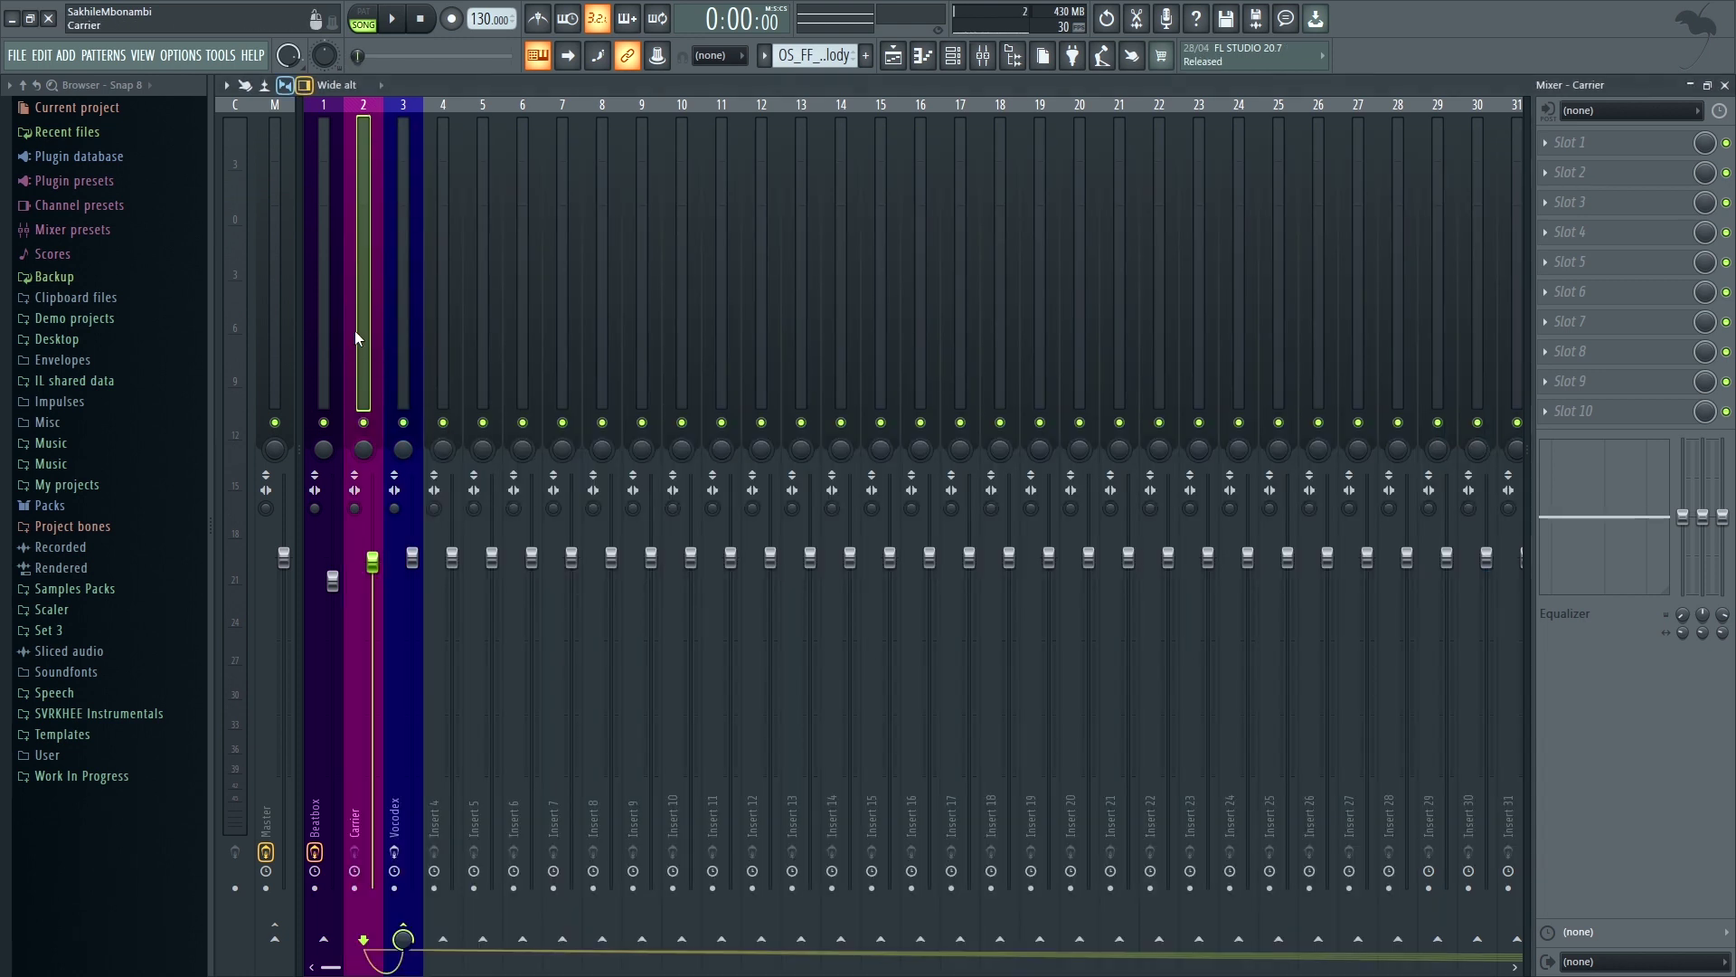
# Route the Carrier mixer track to the Master and remove that routing again.
pyautogui.click(319, 323)
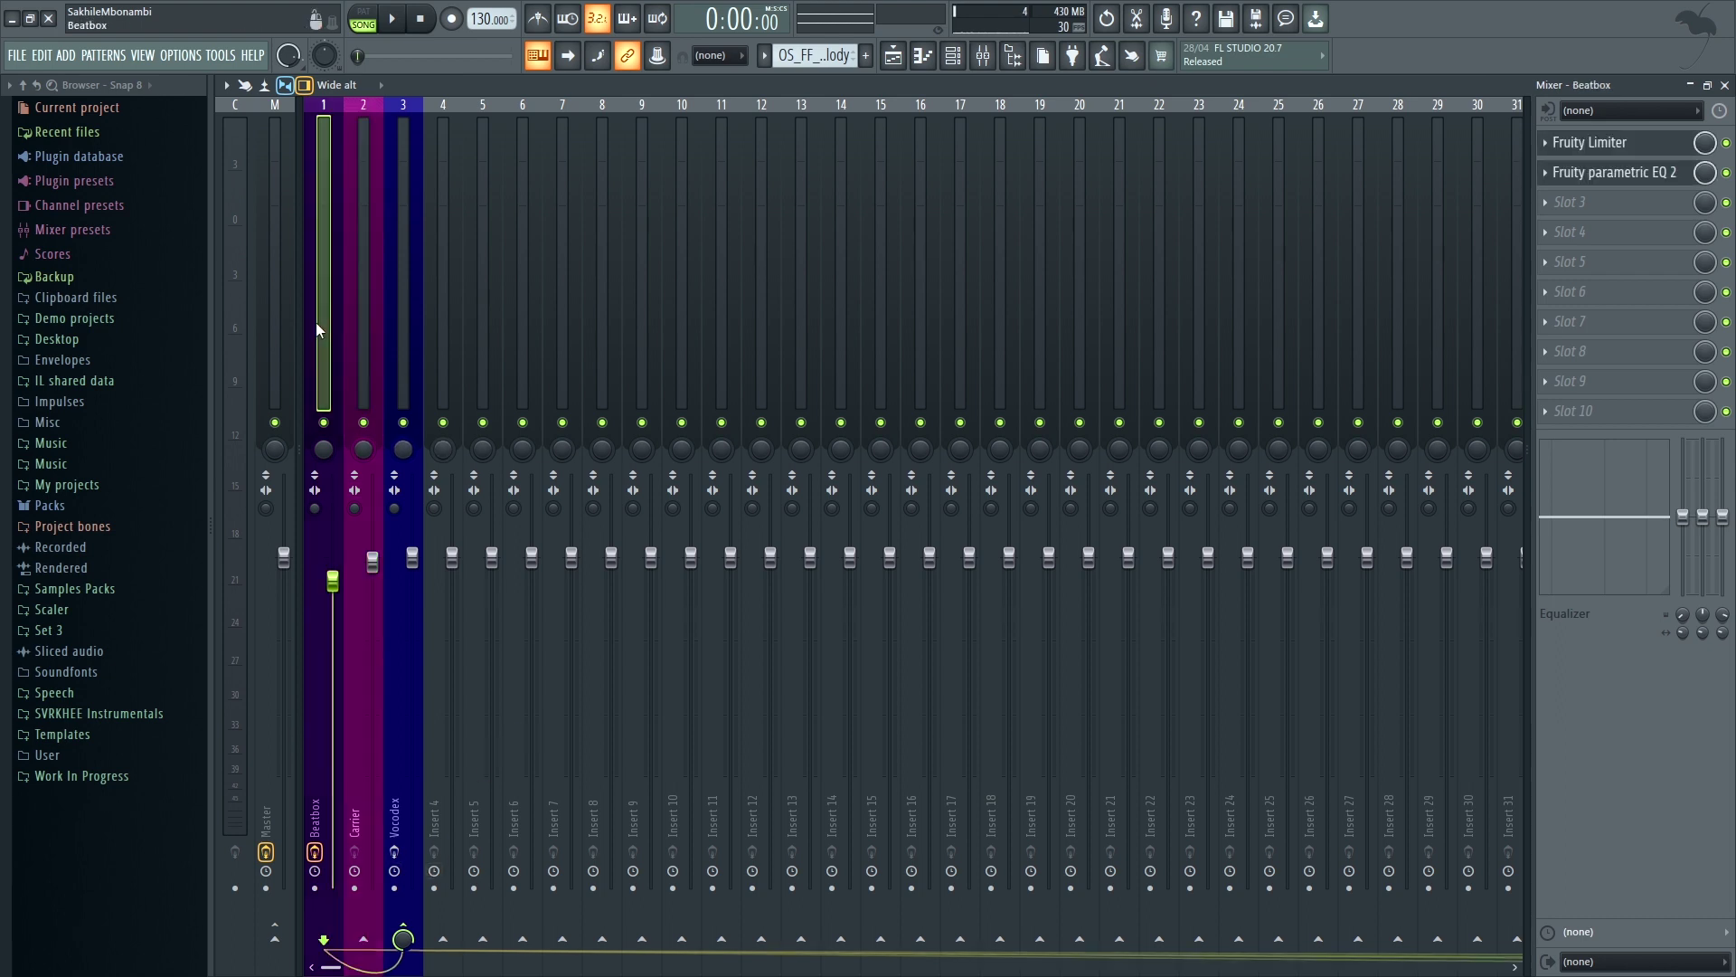
pyautogui.click(356, 350)
pyautogui.click(276, 938)
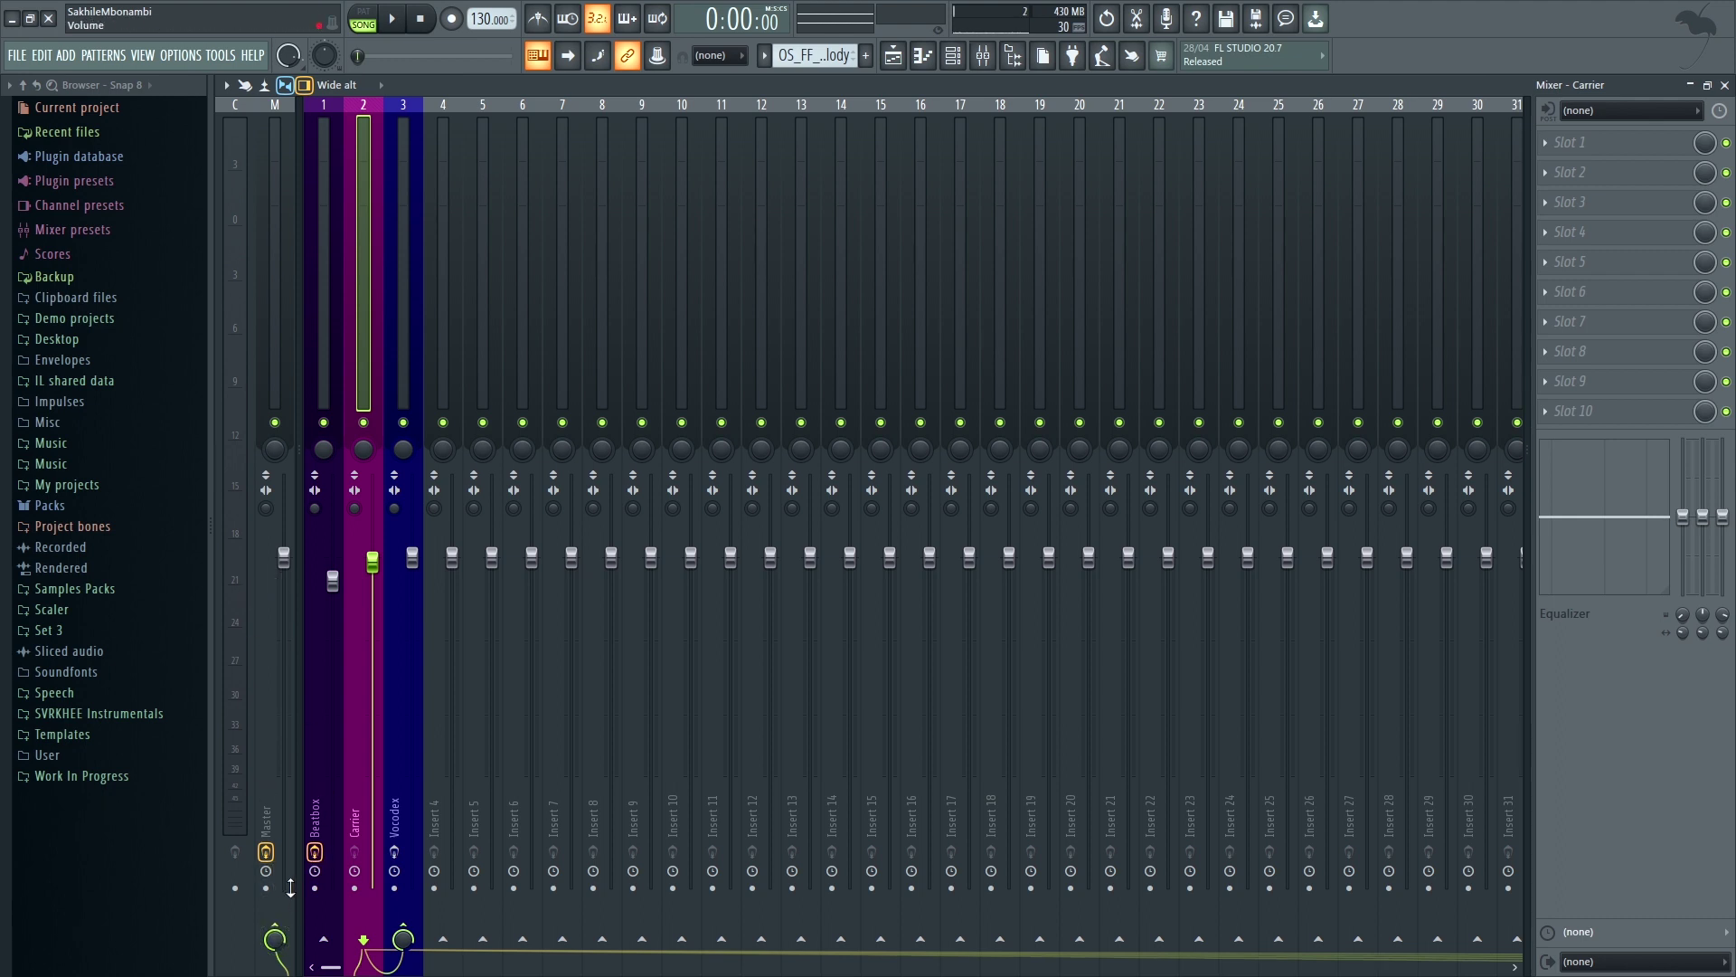
pyautogui.click(275, 938)
# Compare the routing of the Beatbox and Carrier mixer tracks.
pyautogui.click(328, 311)
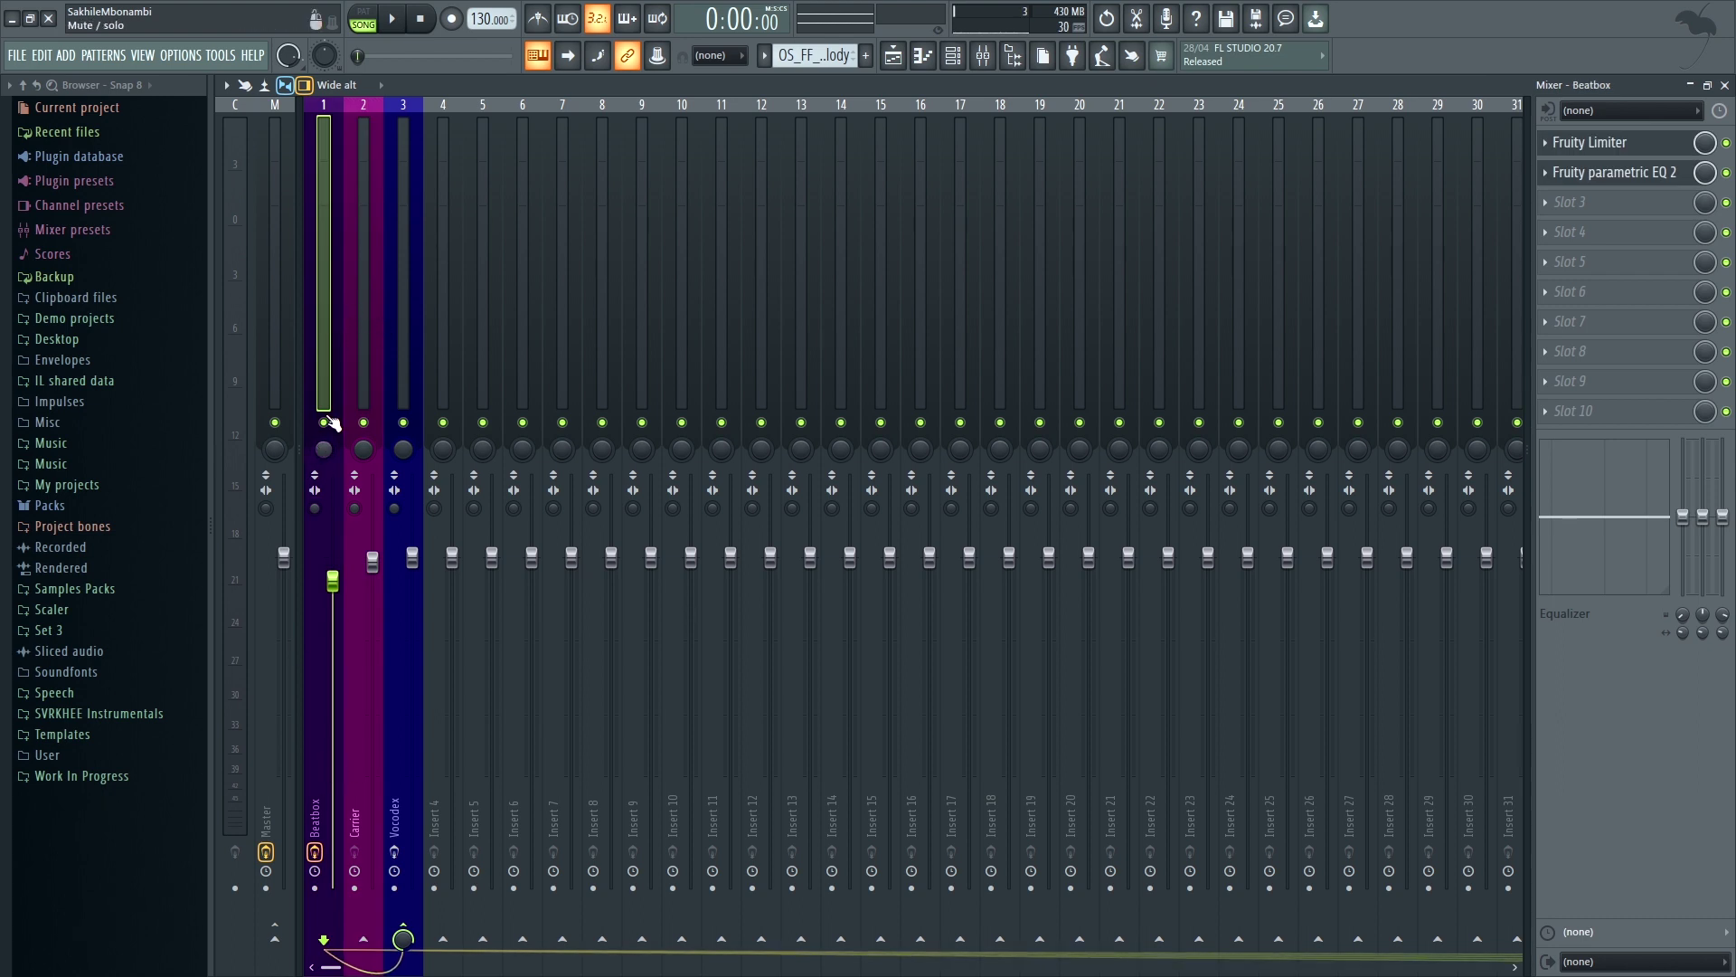
pyautogui.click(363, 384)
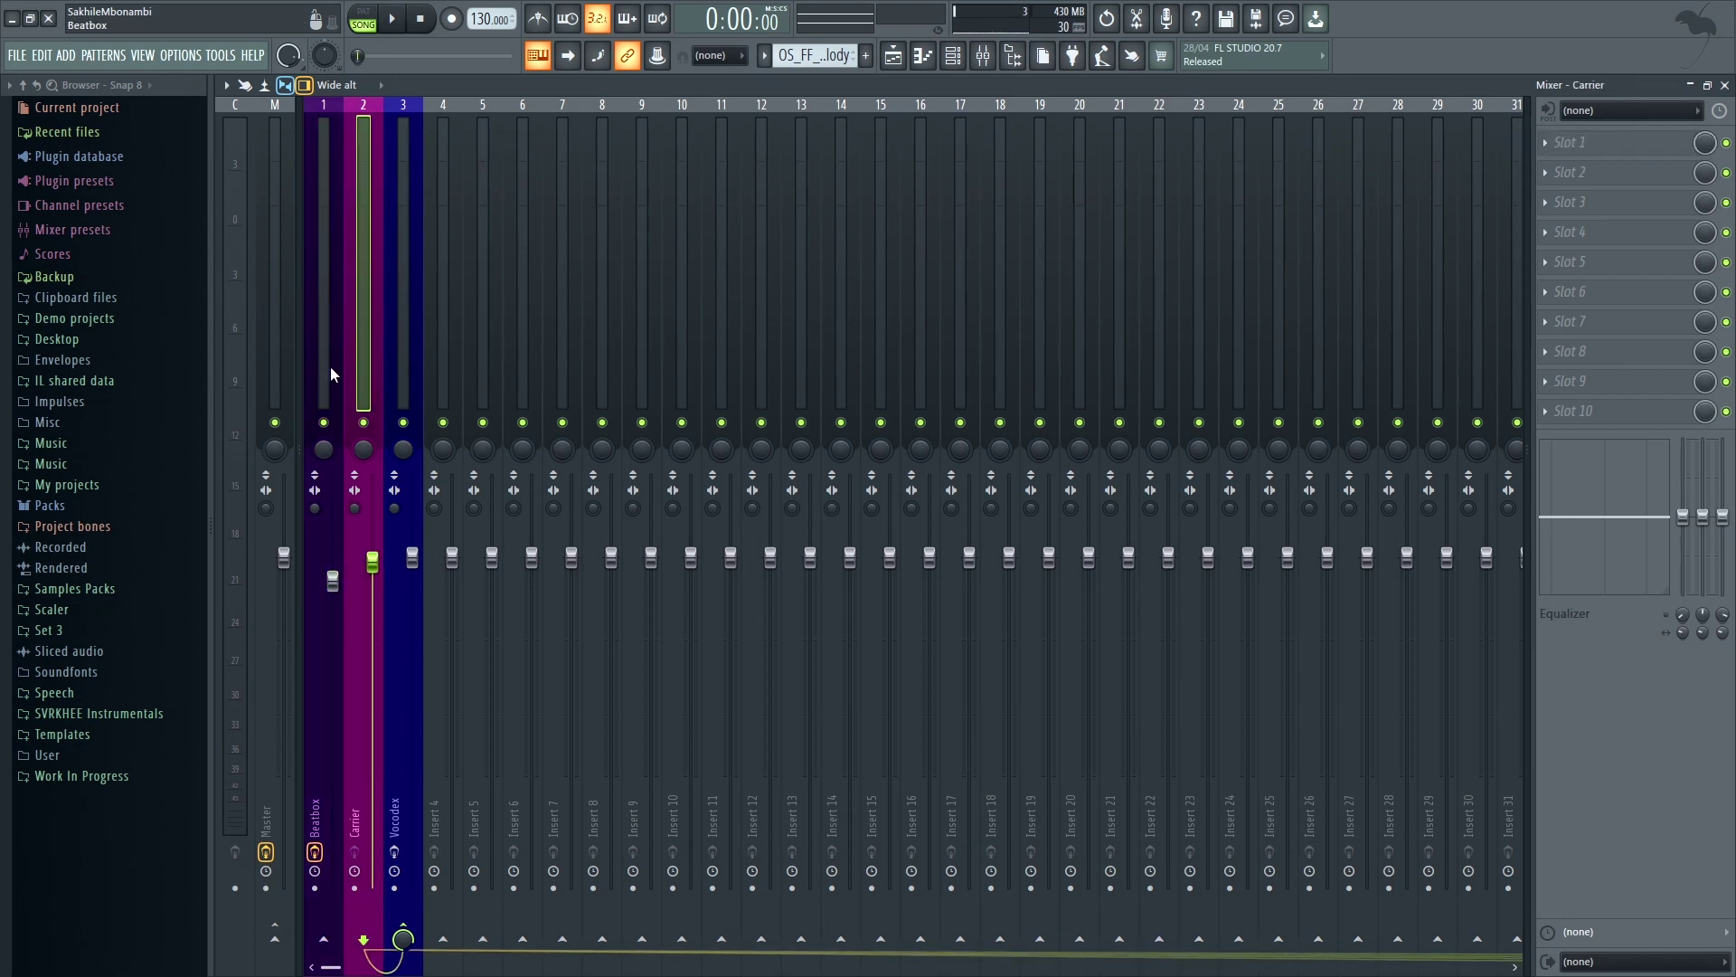
pyautogui.click(312, 393)
pyautogui.click(371, 400)
# Review the options for routing or sidechaining the Beatbox and Carrier tracks to the Vocodex track.
pyautogui.click(312, 366)
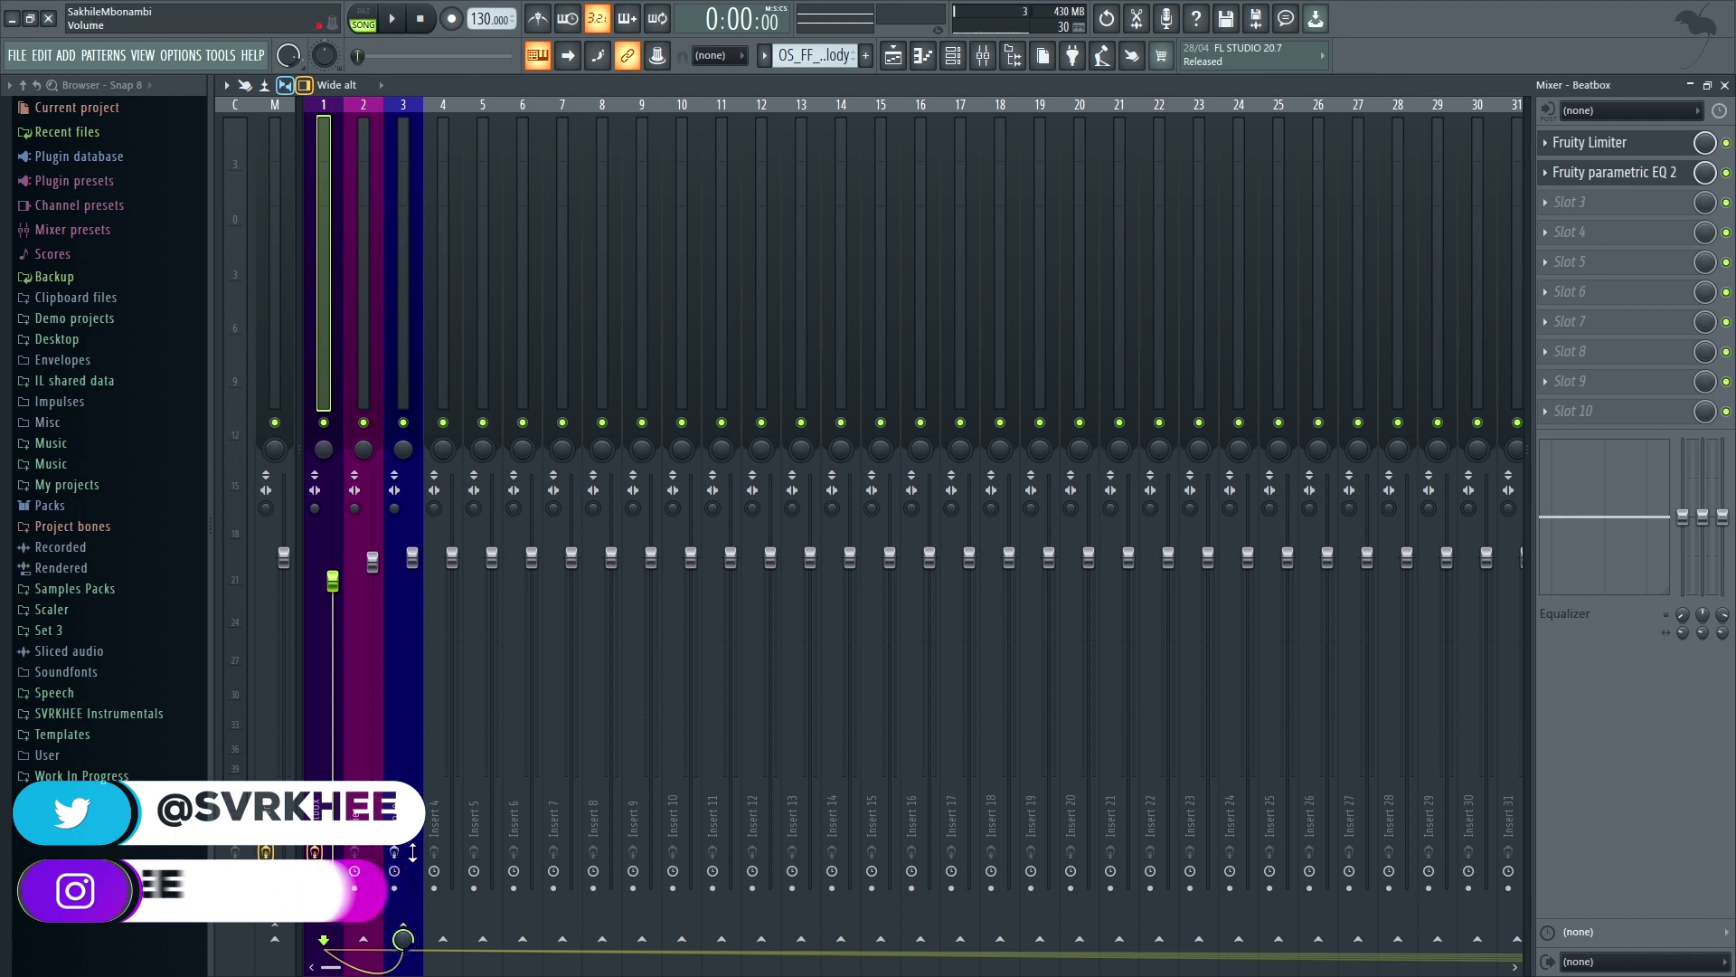
pyautogui.rightClick(403, 937)
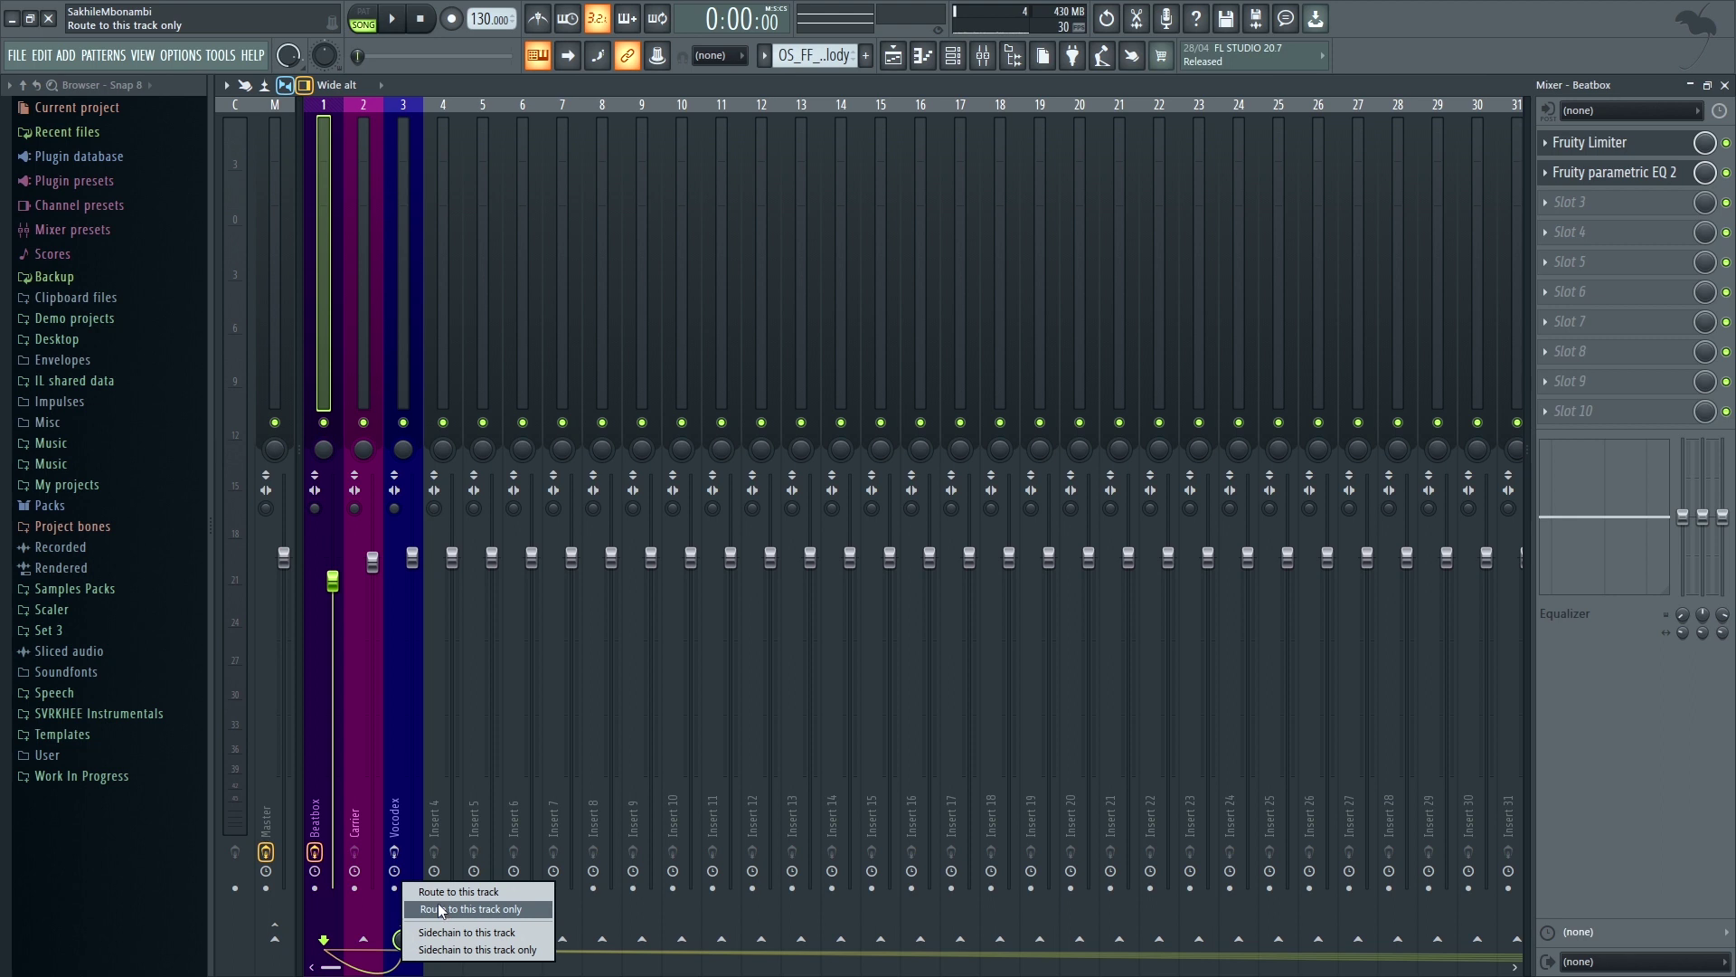
pyautogui.click(372, 351)
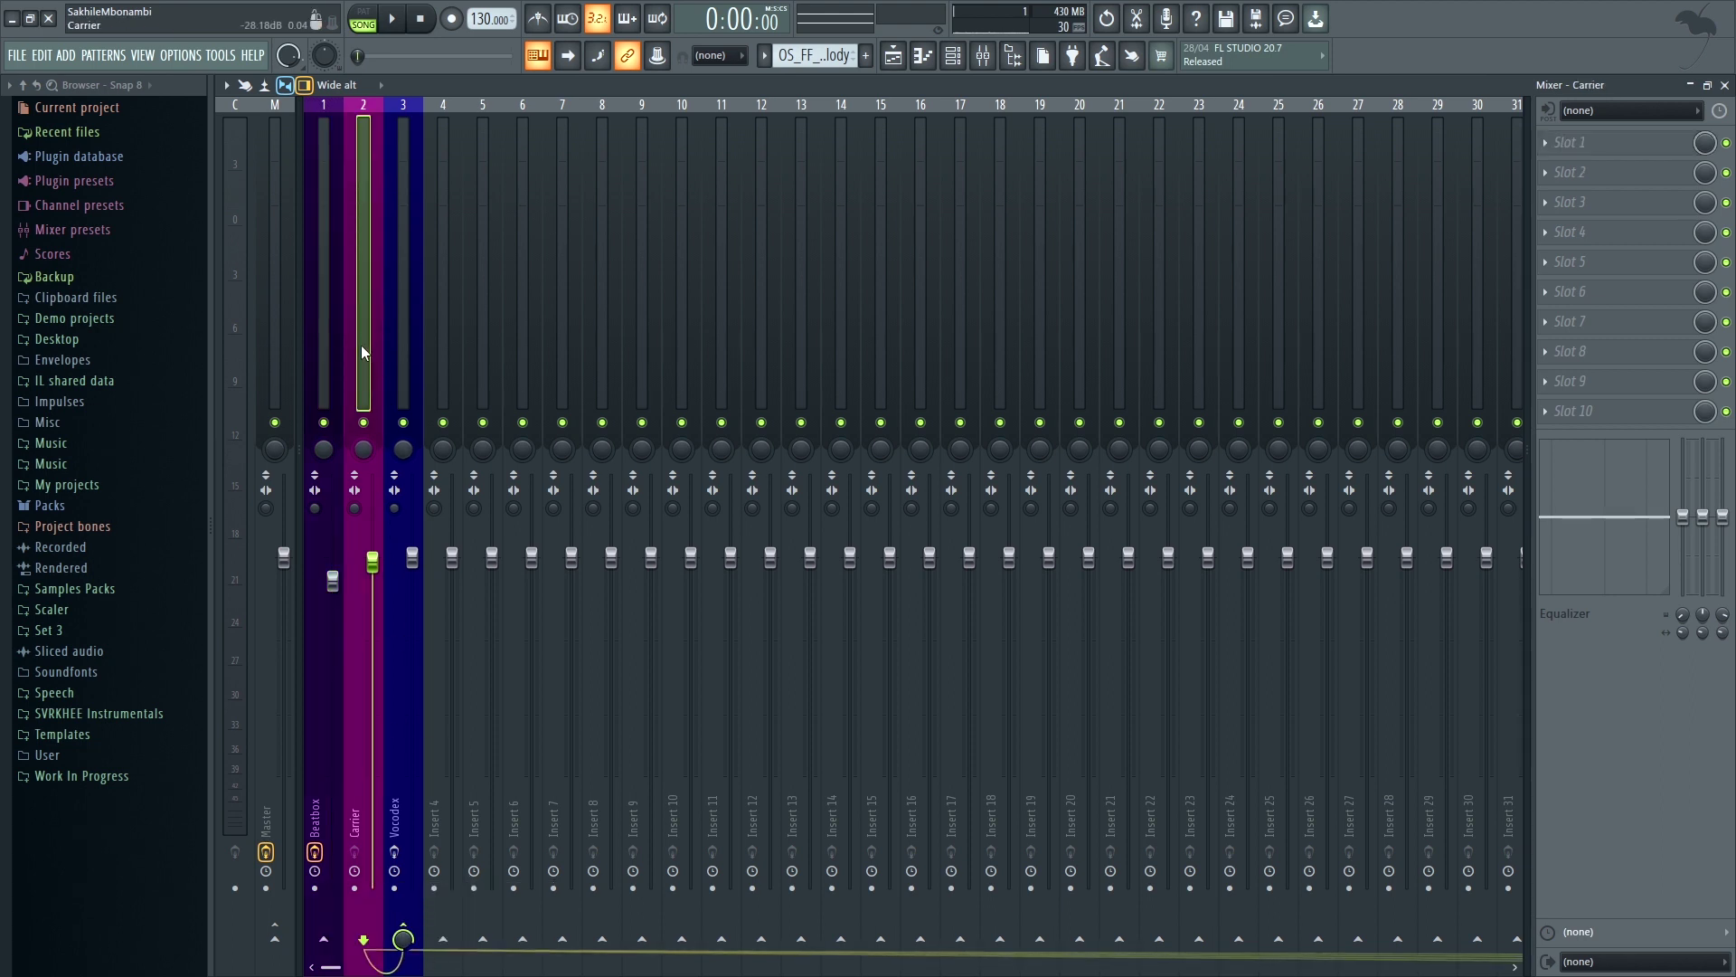
pyautogui.rightClick(405, 935)
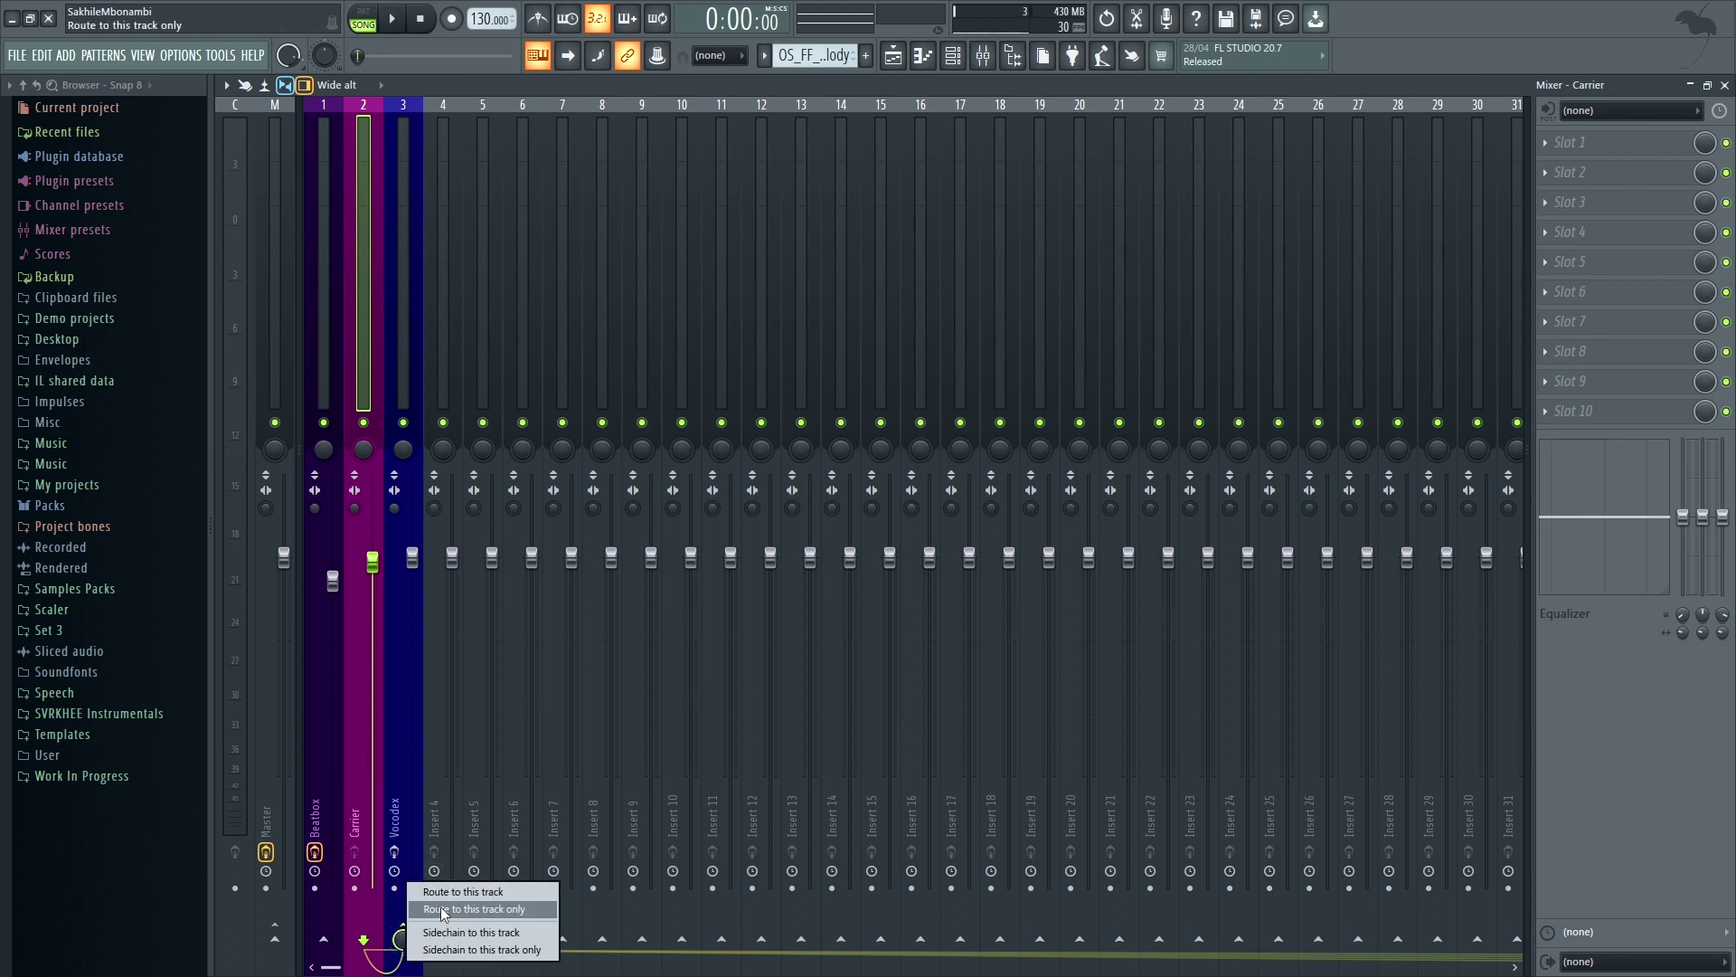
pyautogui.click(356, 316)
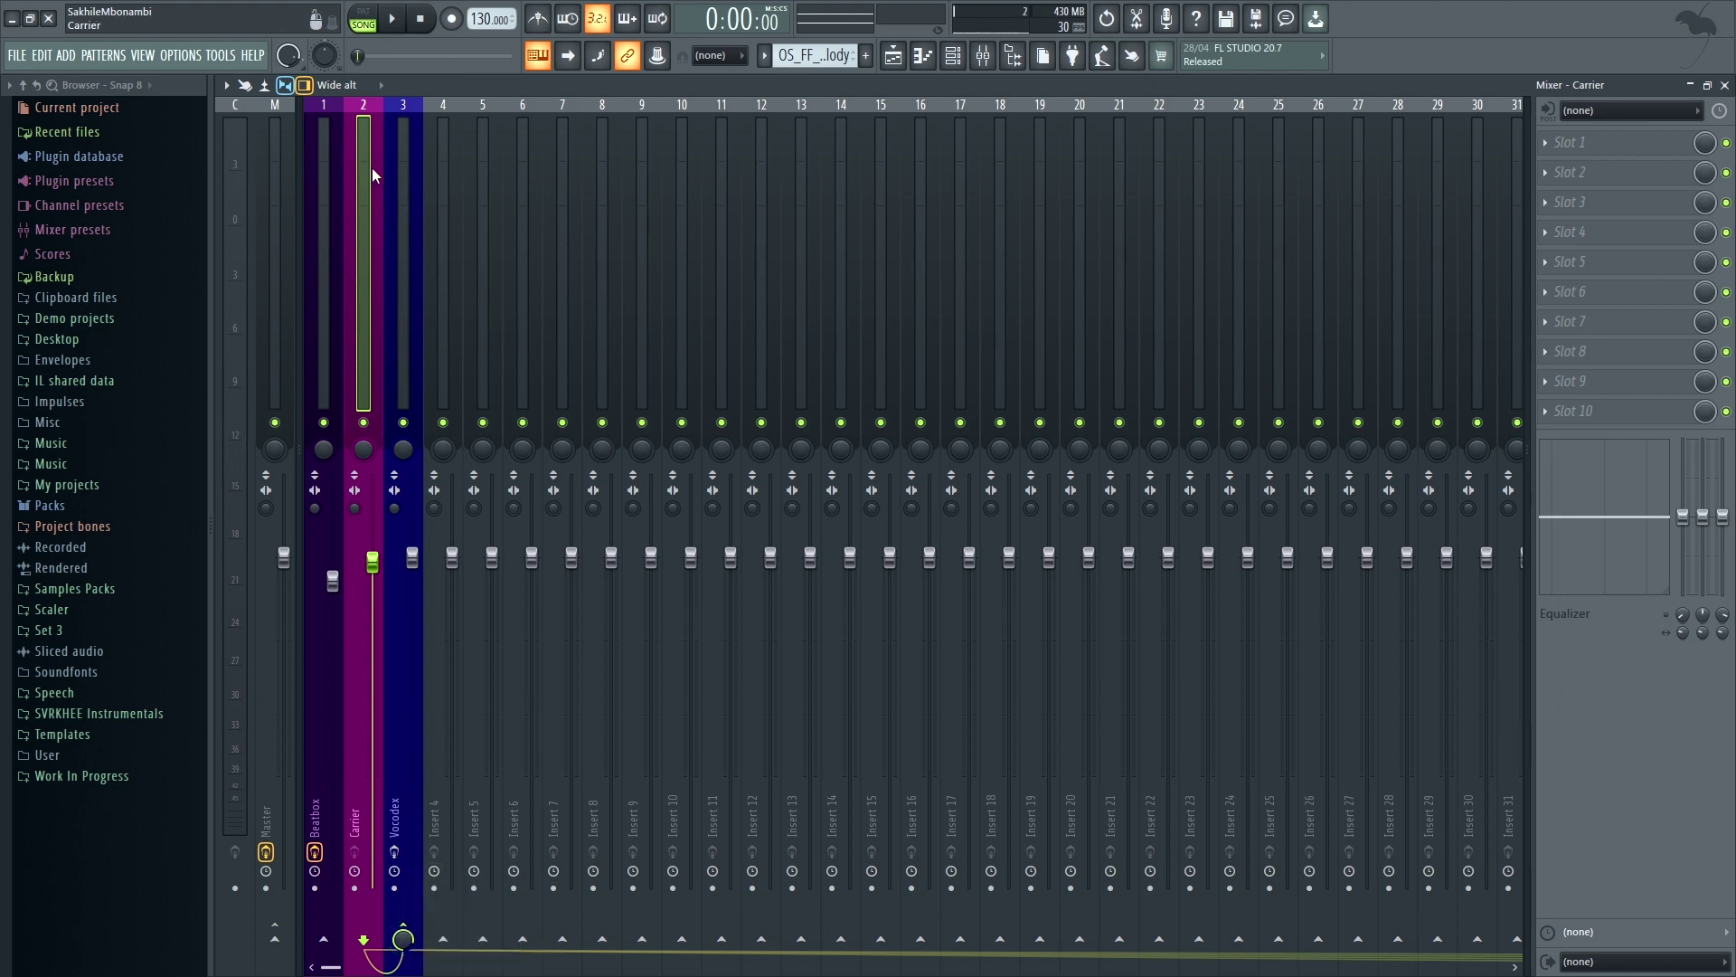
# Select the Vocodex mixer track and audition the song to check the incoming Beatbox and Carrier signals.
pyautogui.click(398, 357)
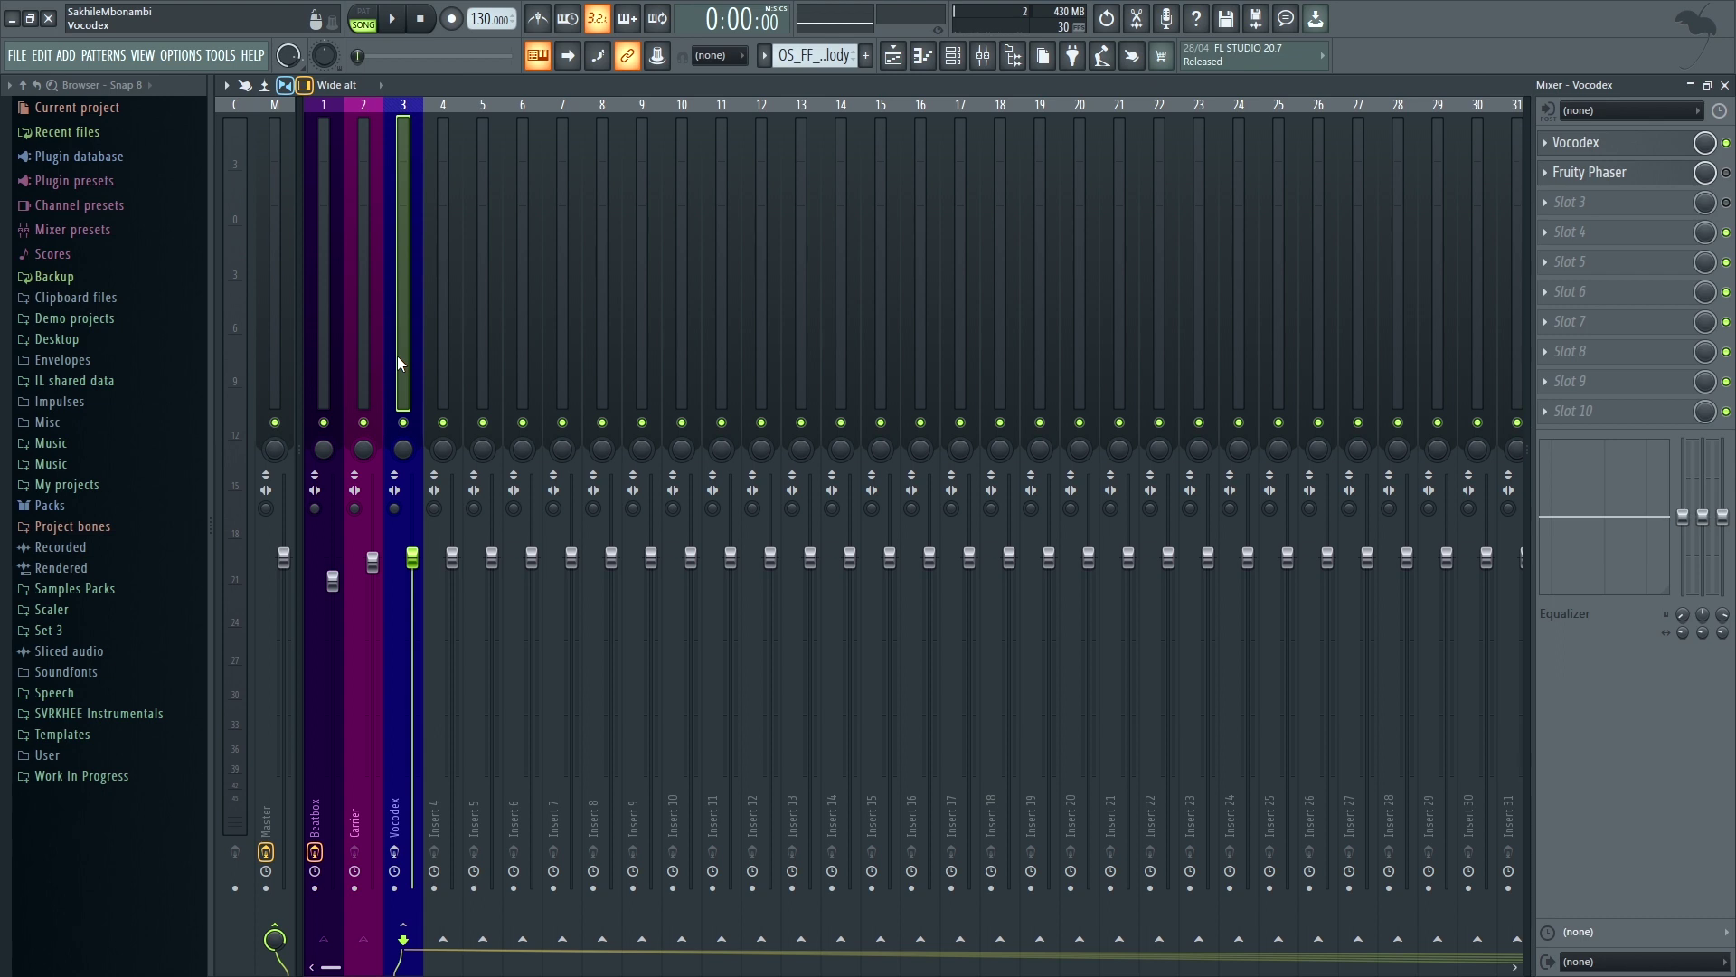
pyautogui.press('space')
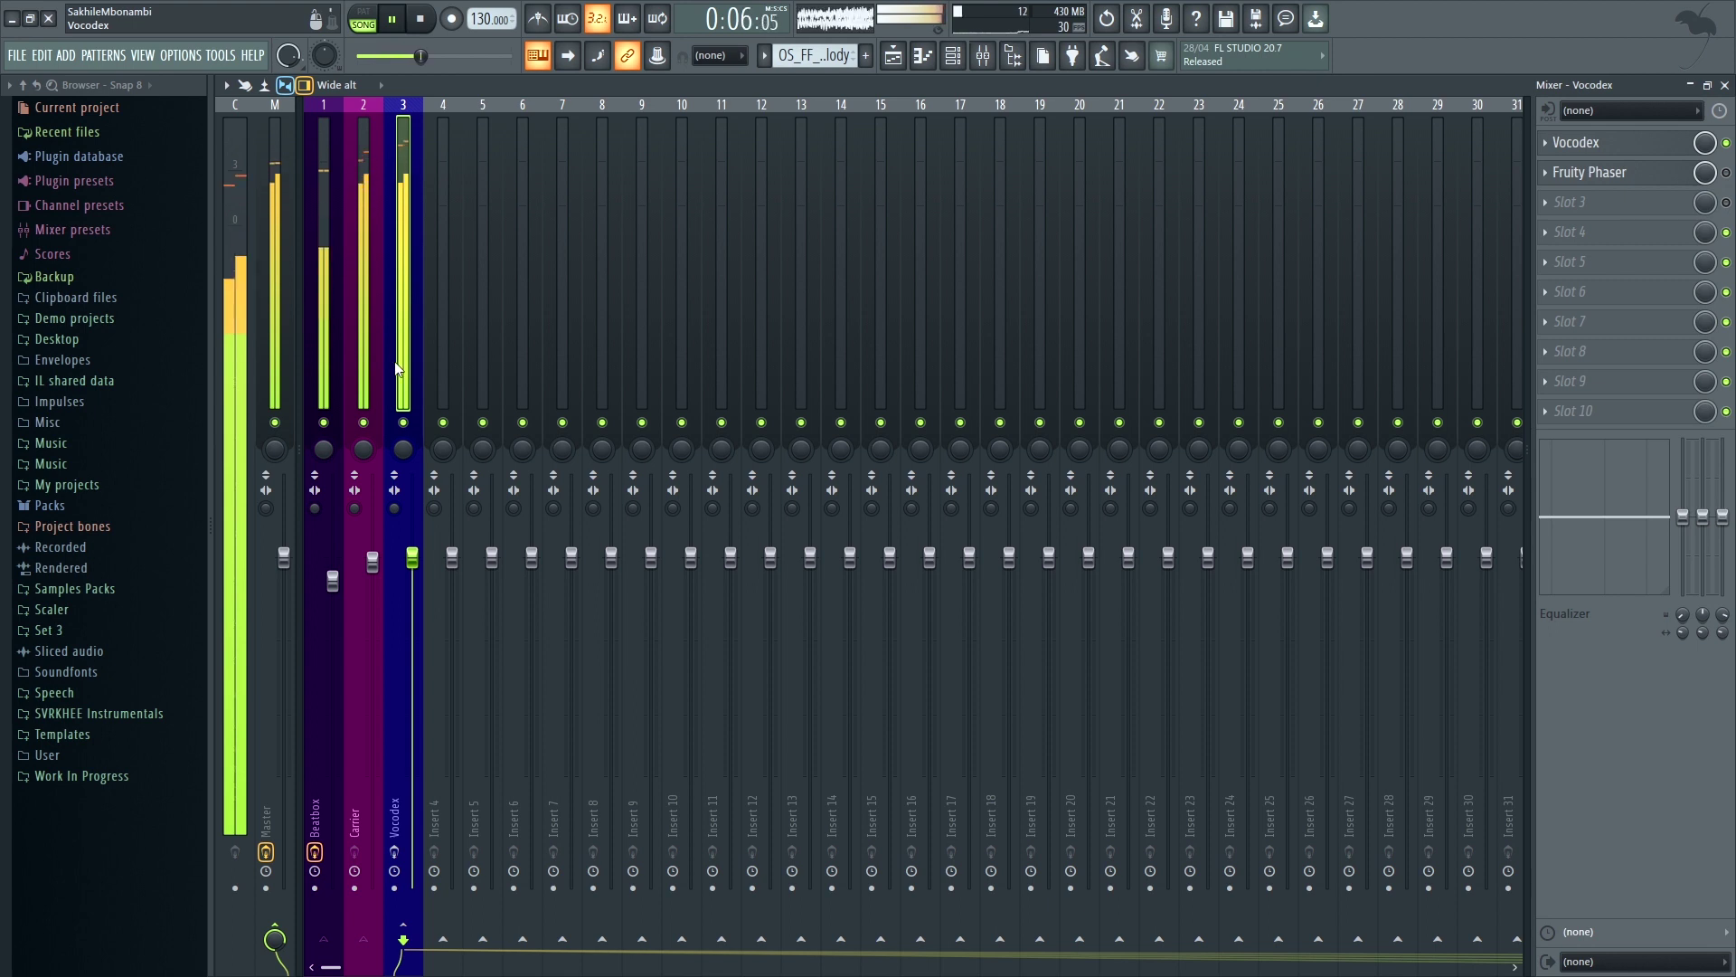
pyautogui.press('space')
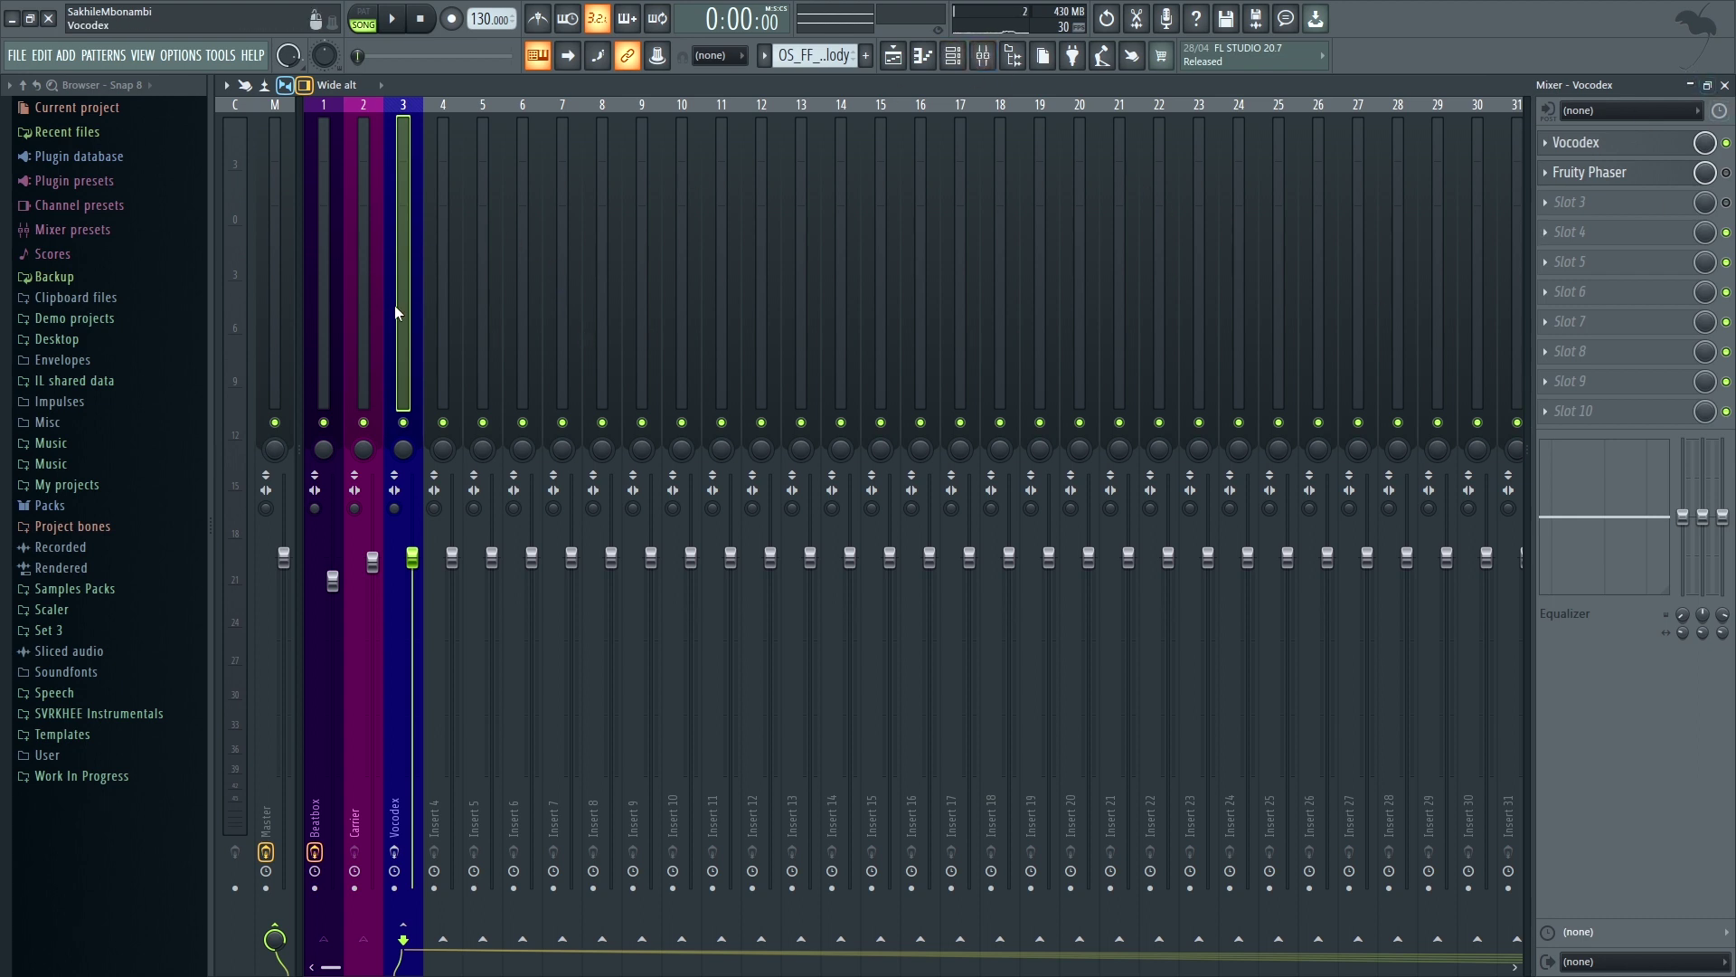
# Open the Vocodex plugin on the Vocodex track and set its modulator sidechain input to Beatbox.
pyautogui.click(1591, 142)
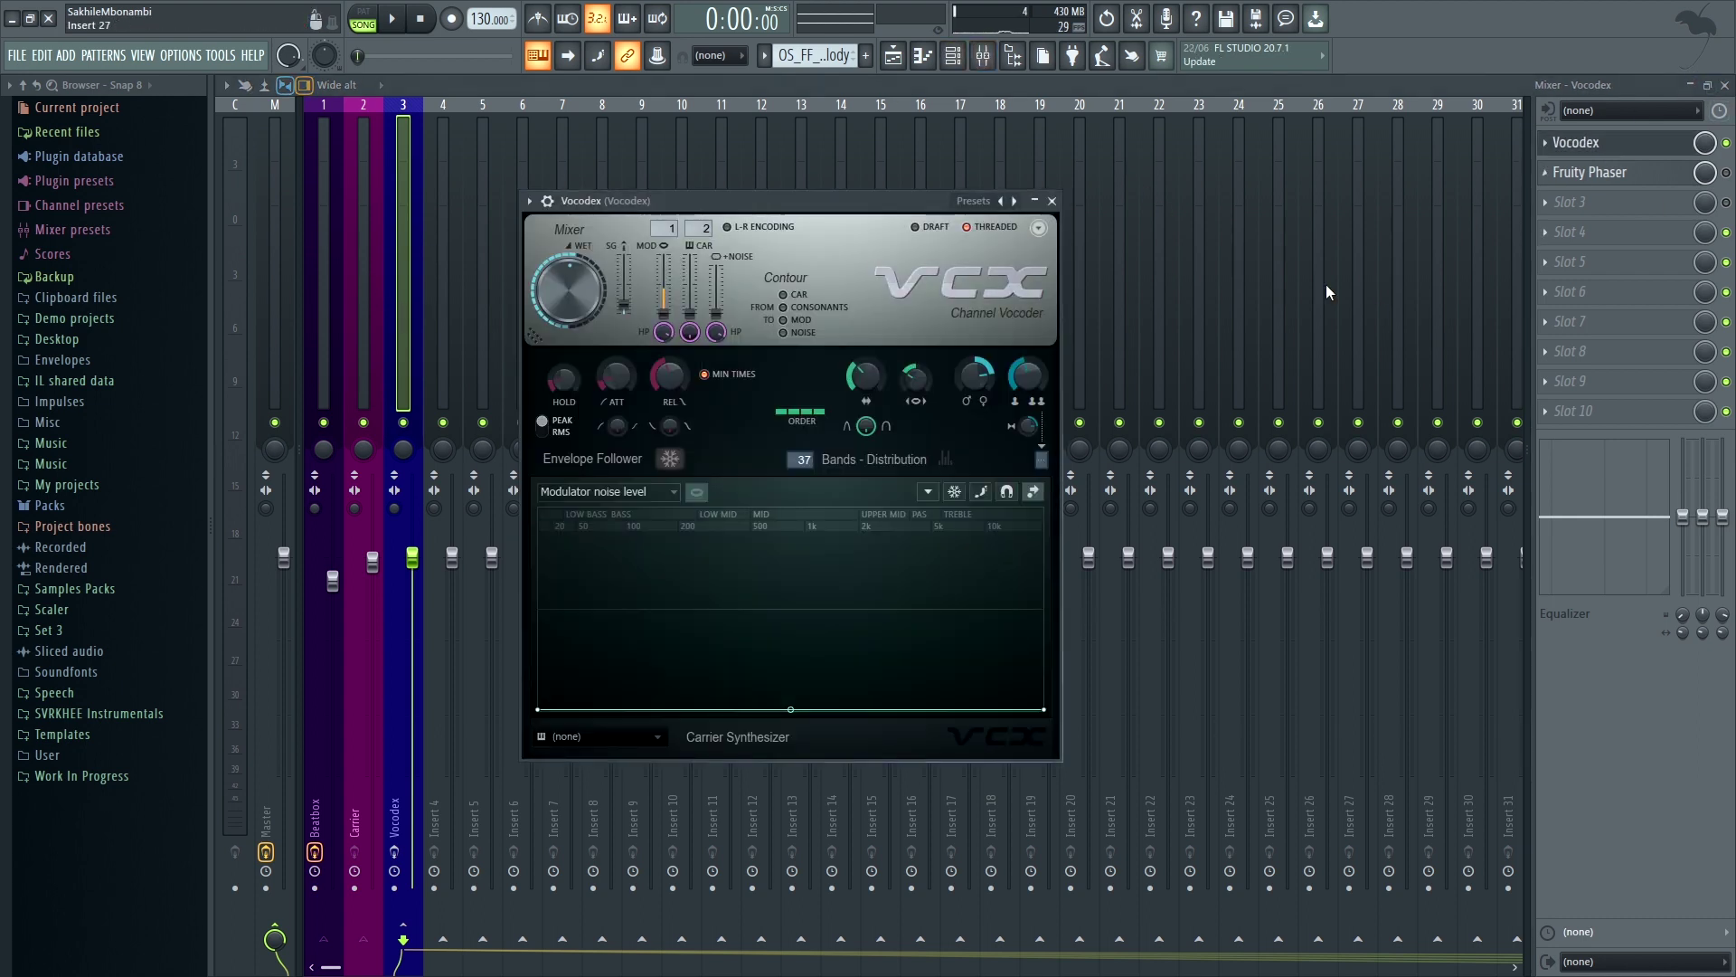
pyautogui.moveTo(924, 205); pyautogui.dragTo(890, 209)
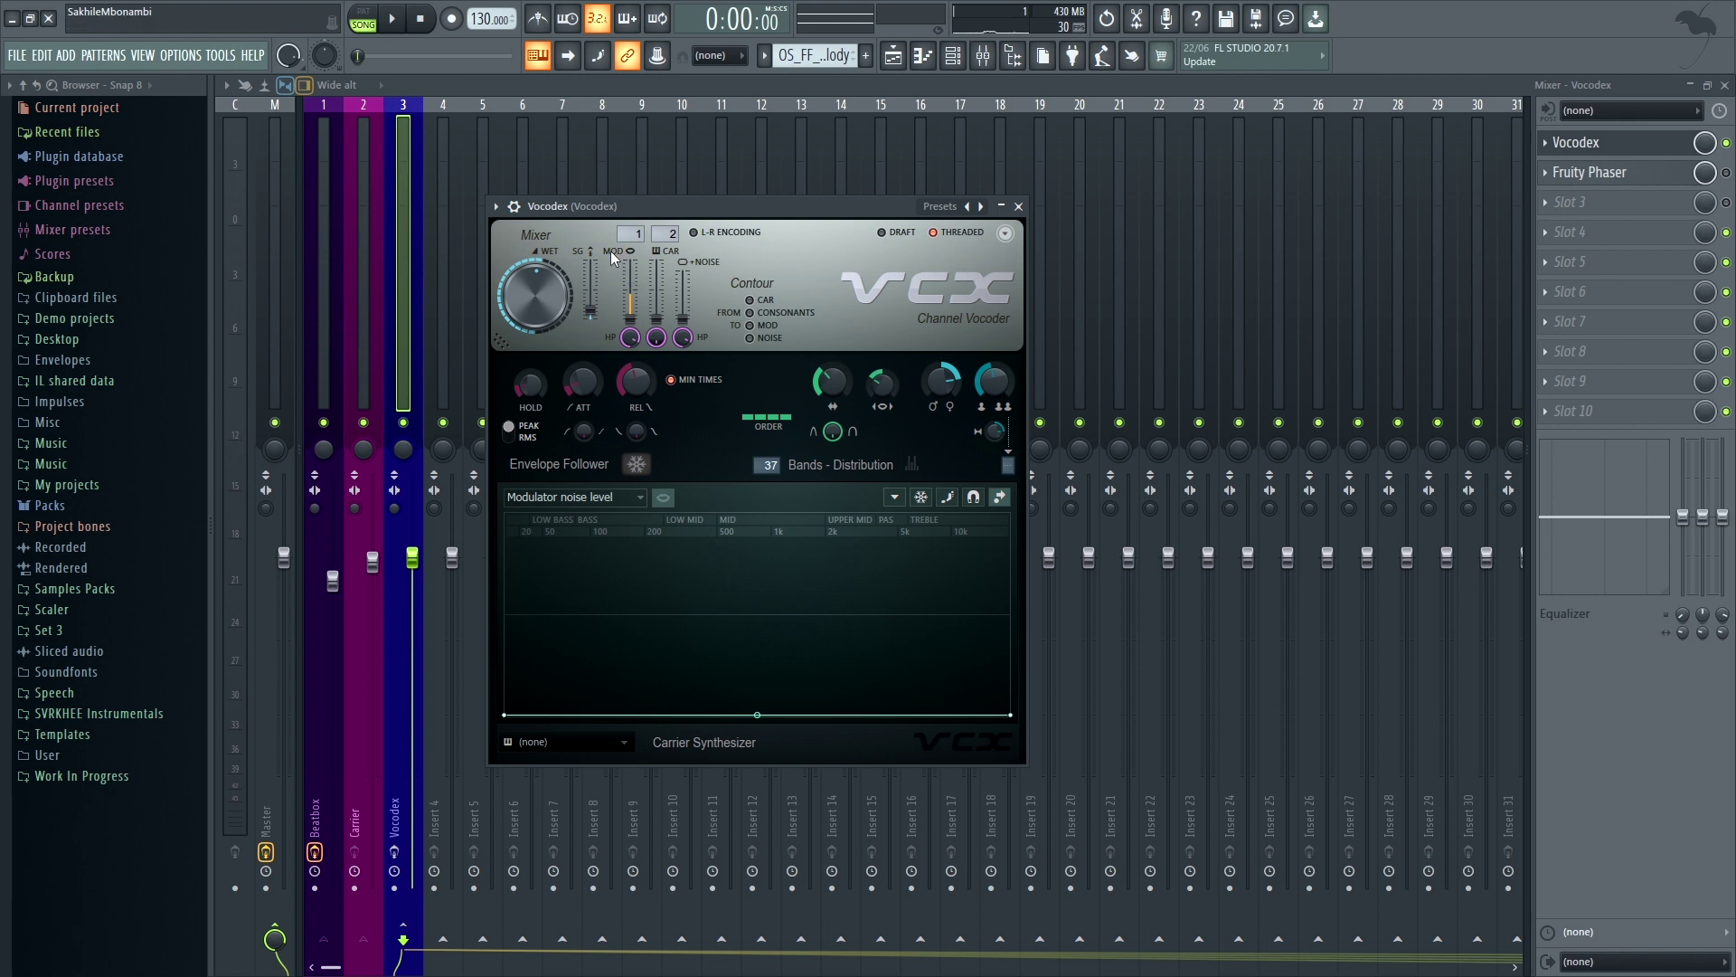
pyautogui.click(632, 234)
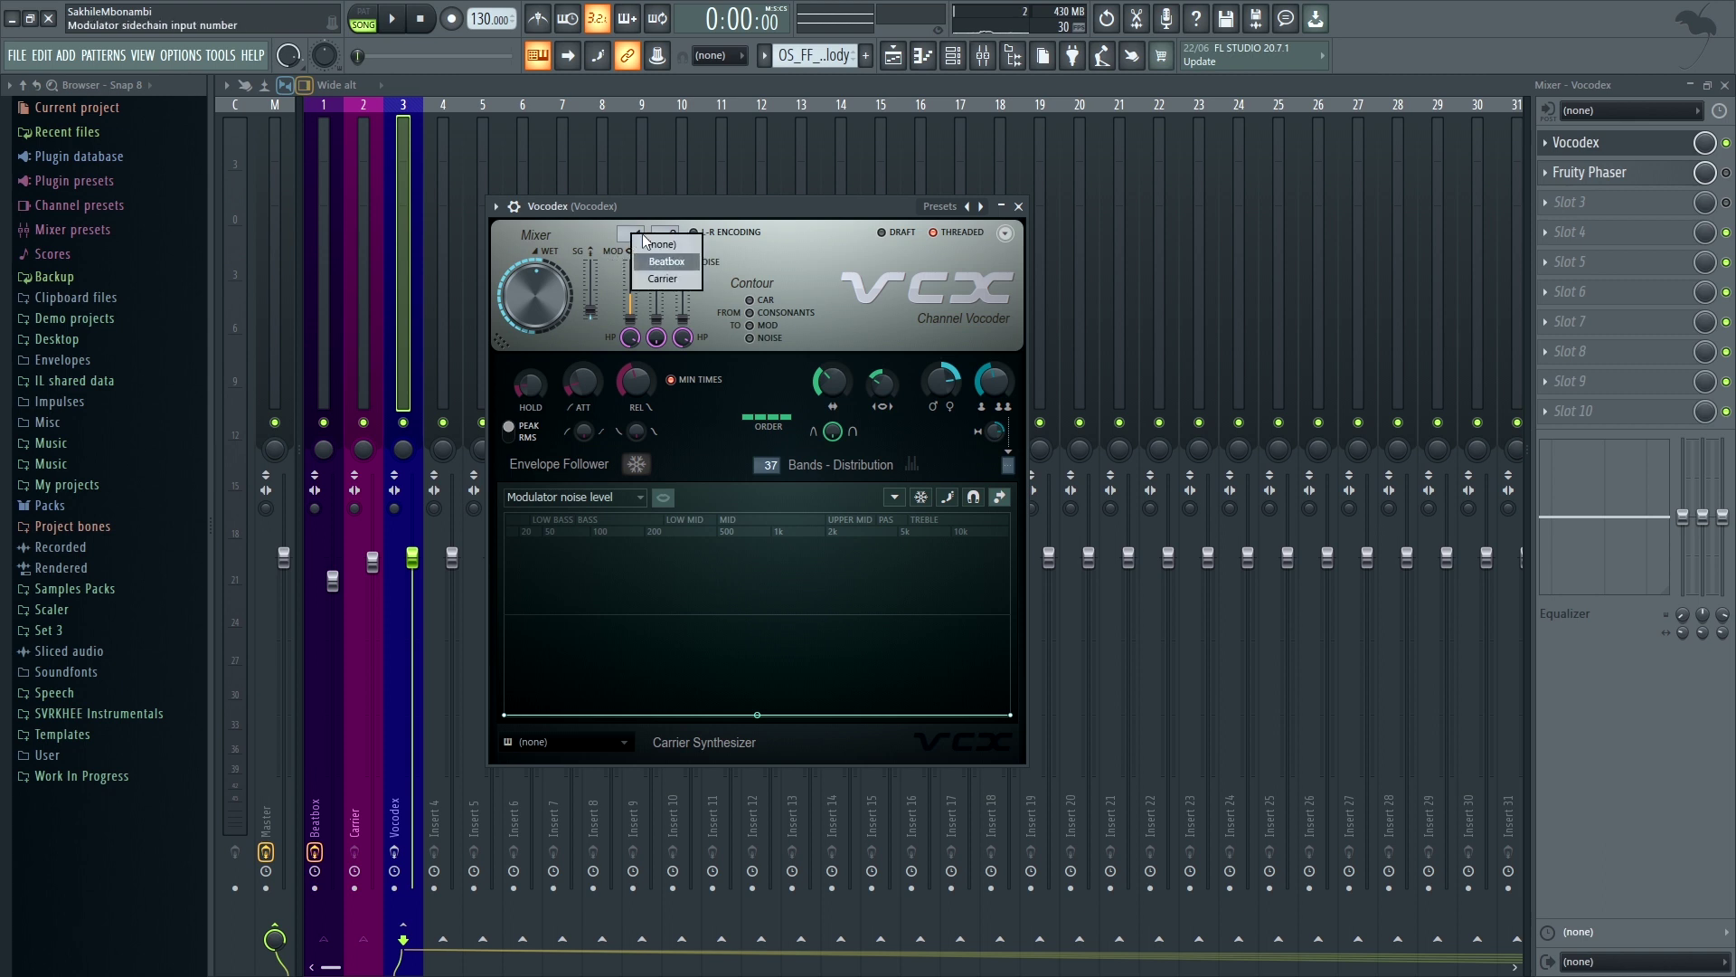
pyautogui.click(666, 263)
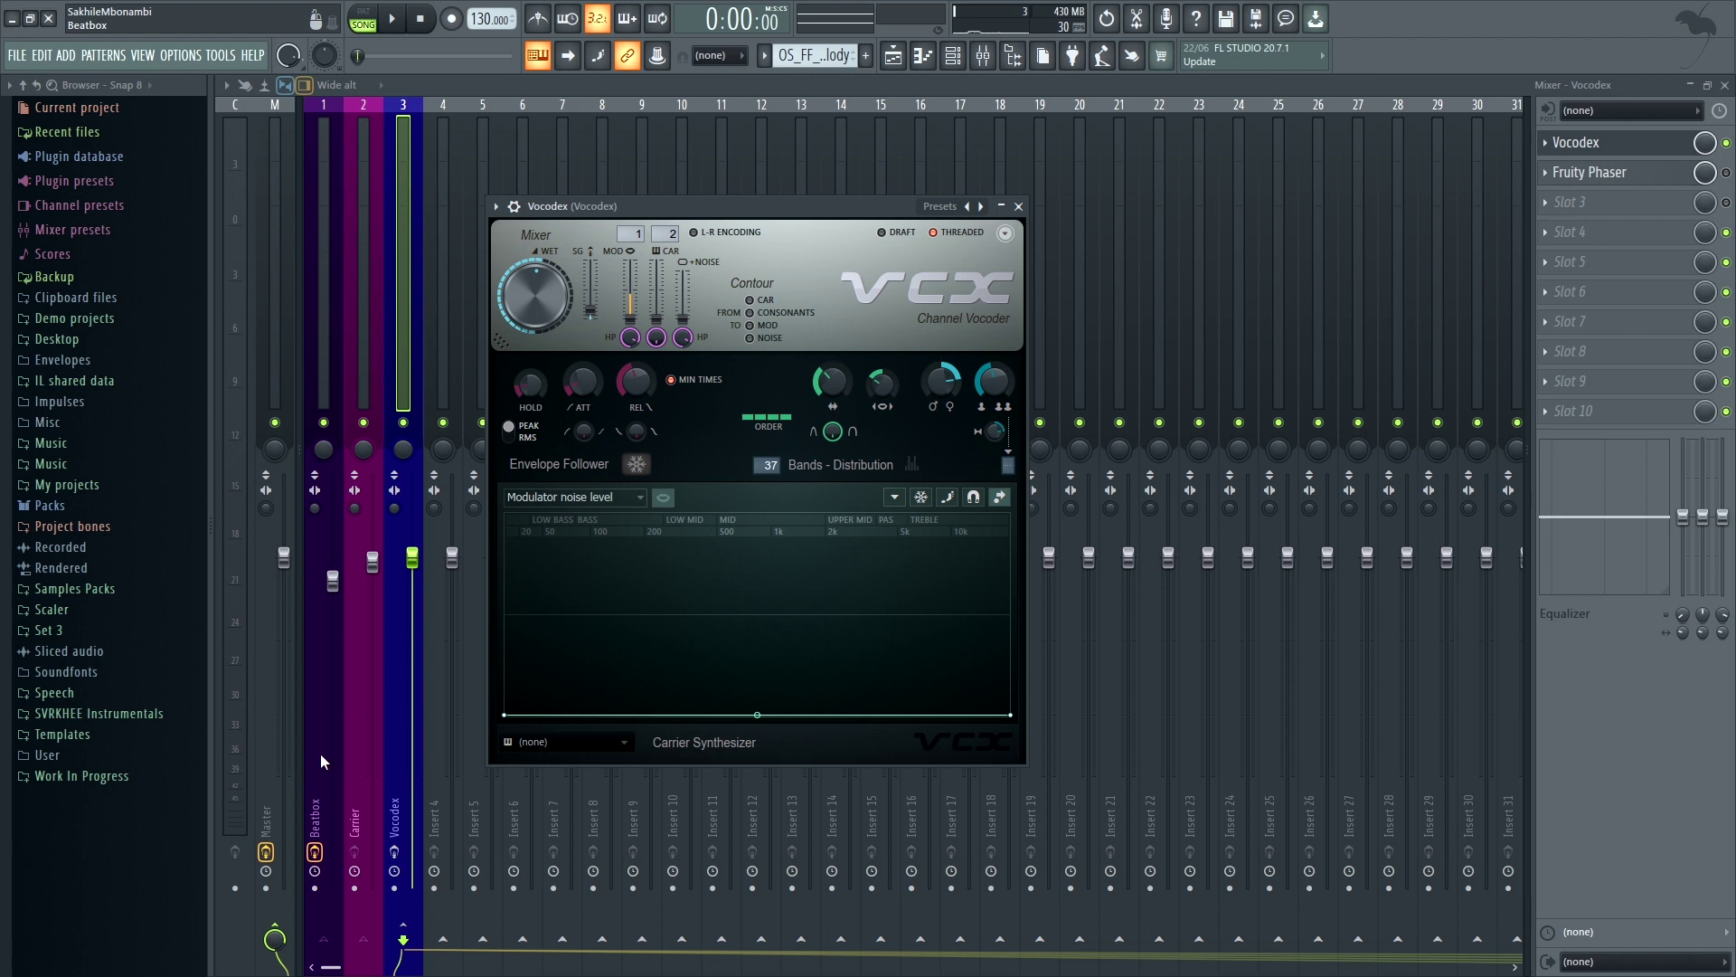
# Set the carrier sidechain input of Vocodex to the Carrier track.
pyautogui.moveTo(625, 206); pyautogui.dragTo(613, 207)
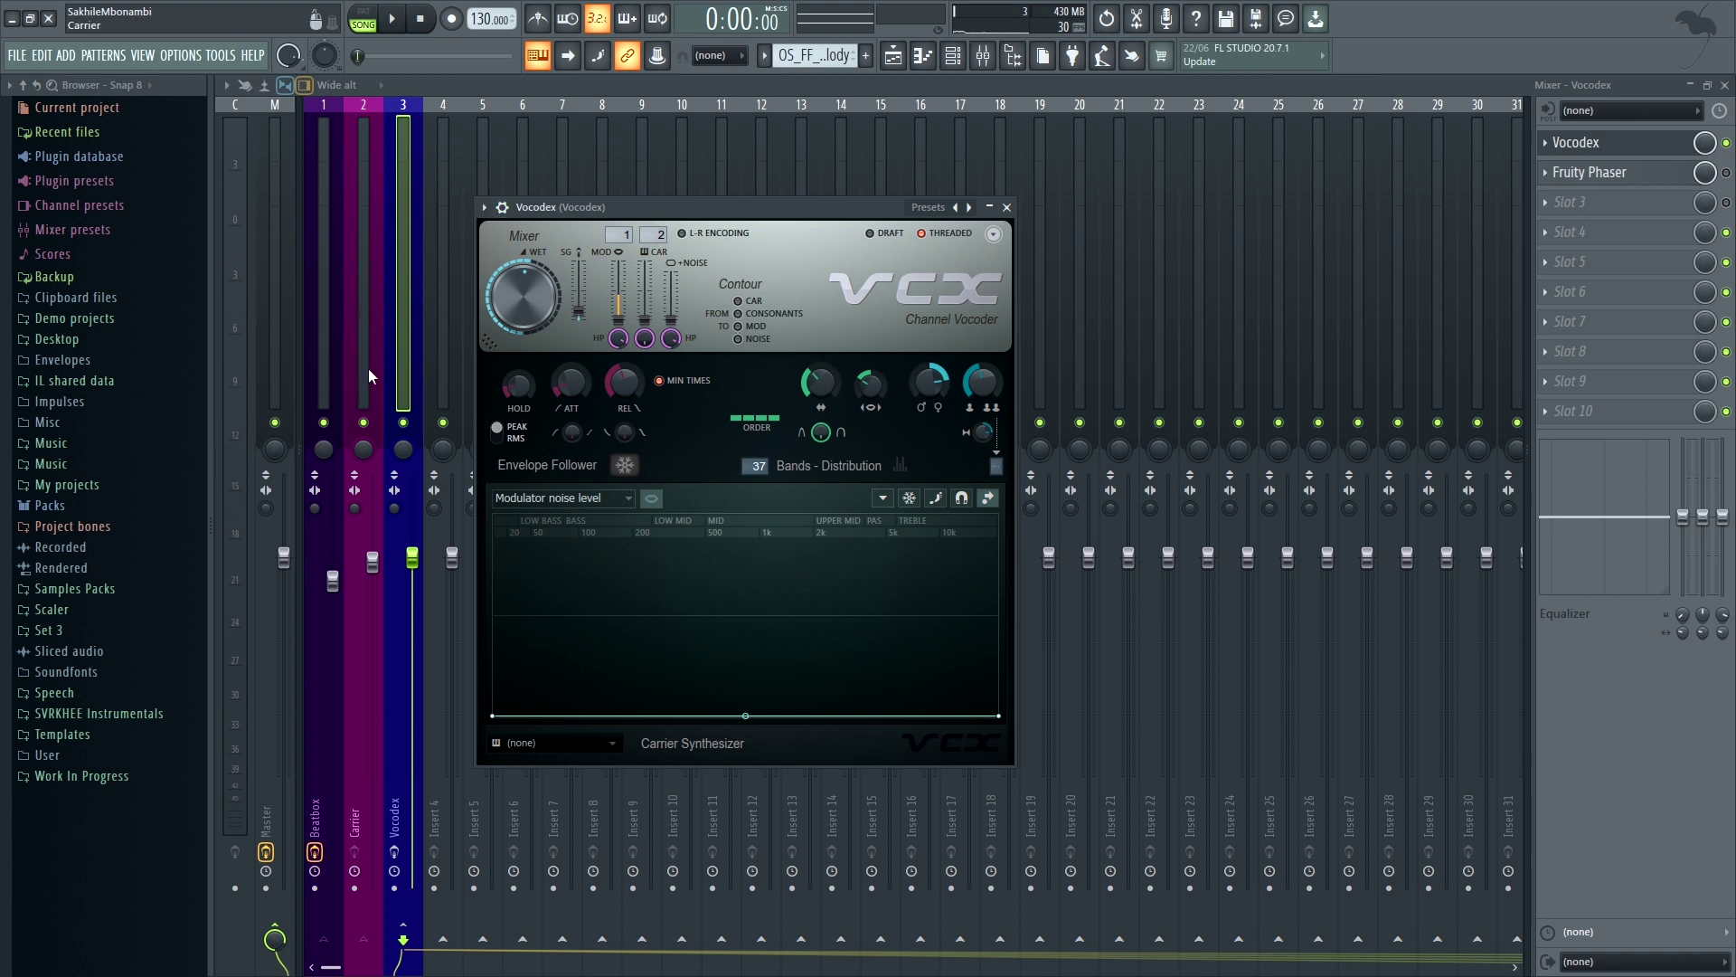
pyautogui.click(653, 231)
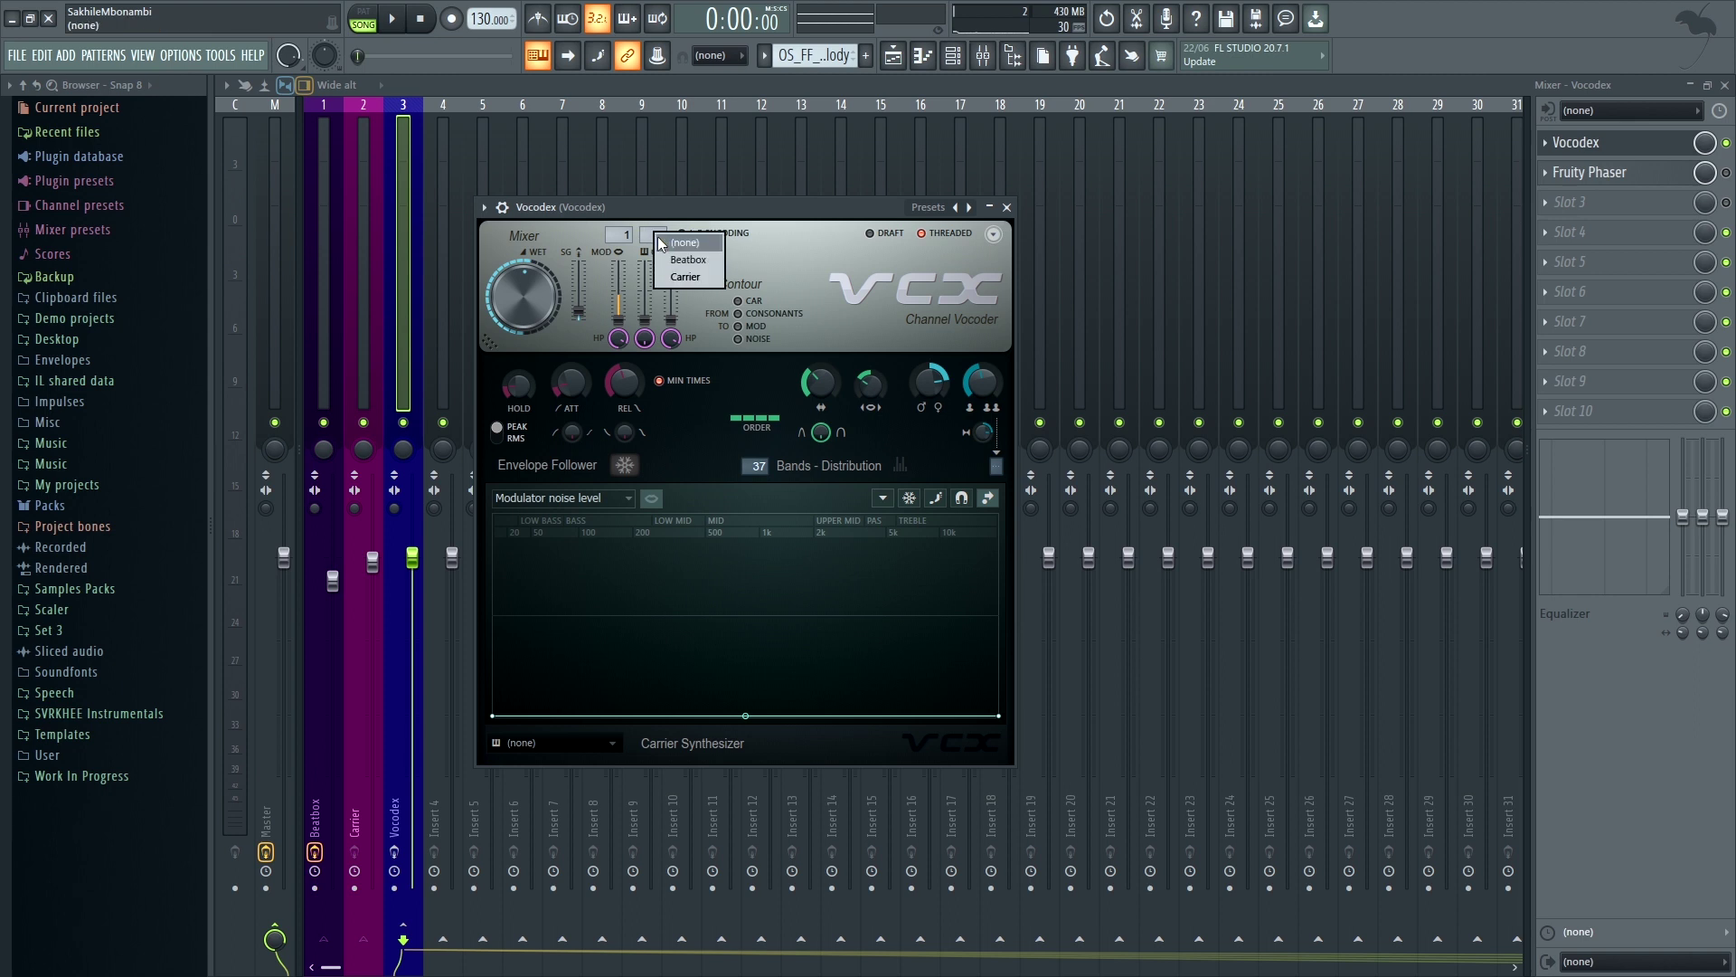
pyautogui.click(686, 276)
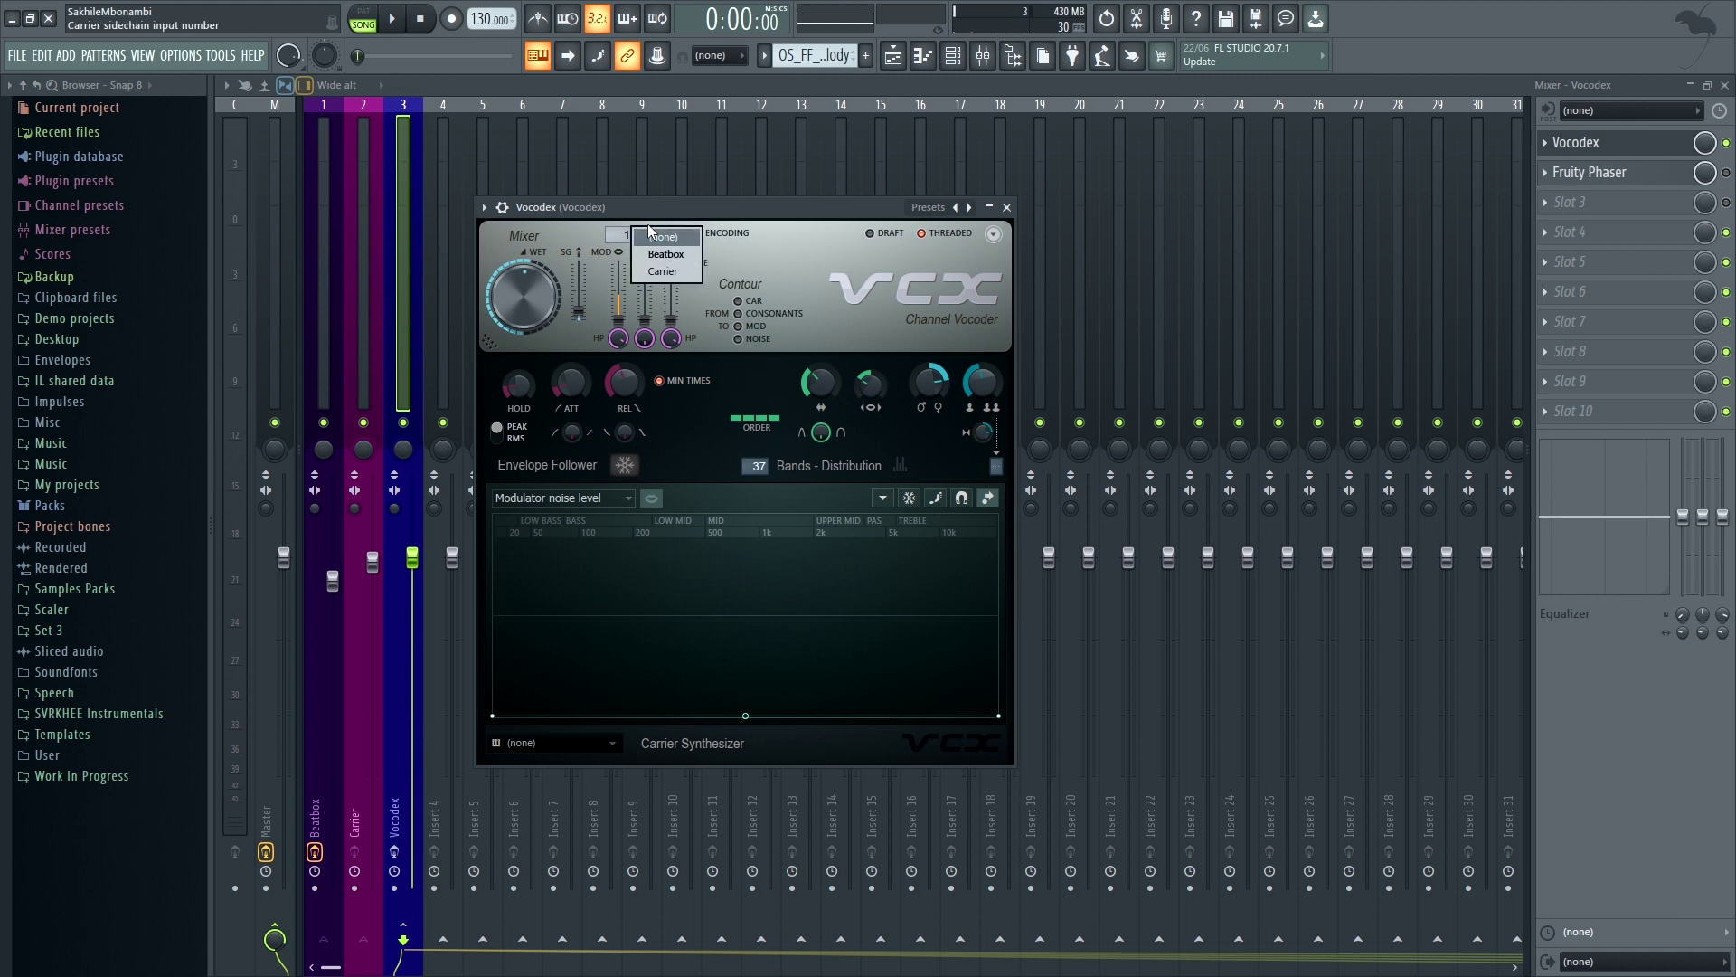
pyautogui.click(652, 234)
pyautogui.click(694, 284)
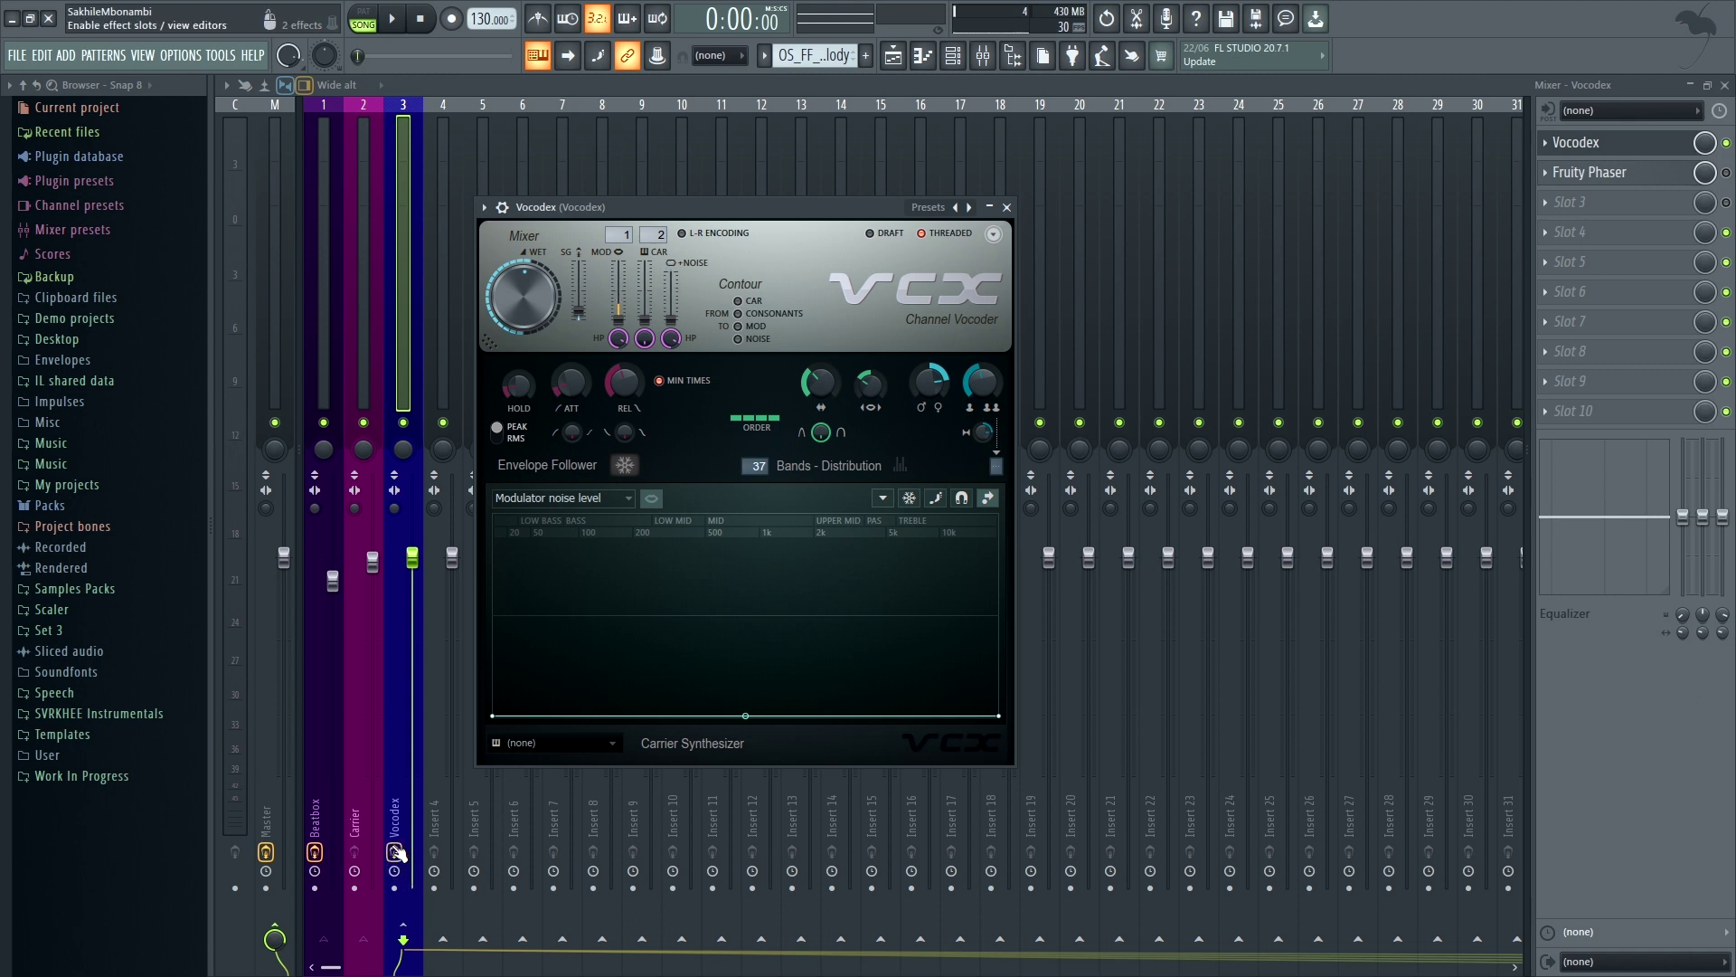
# Audition the vocoded beatbox with the Vocodex window moved clear of the routed mixer tracks.
pyautogui.moveTo(784, 209); pyautogui.dragTo(936, 232)
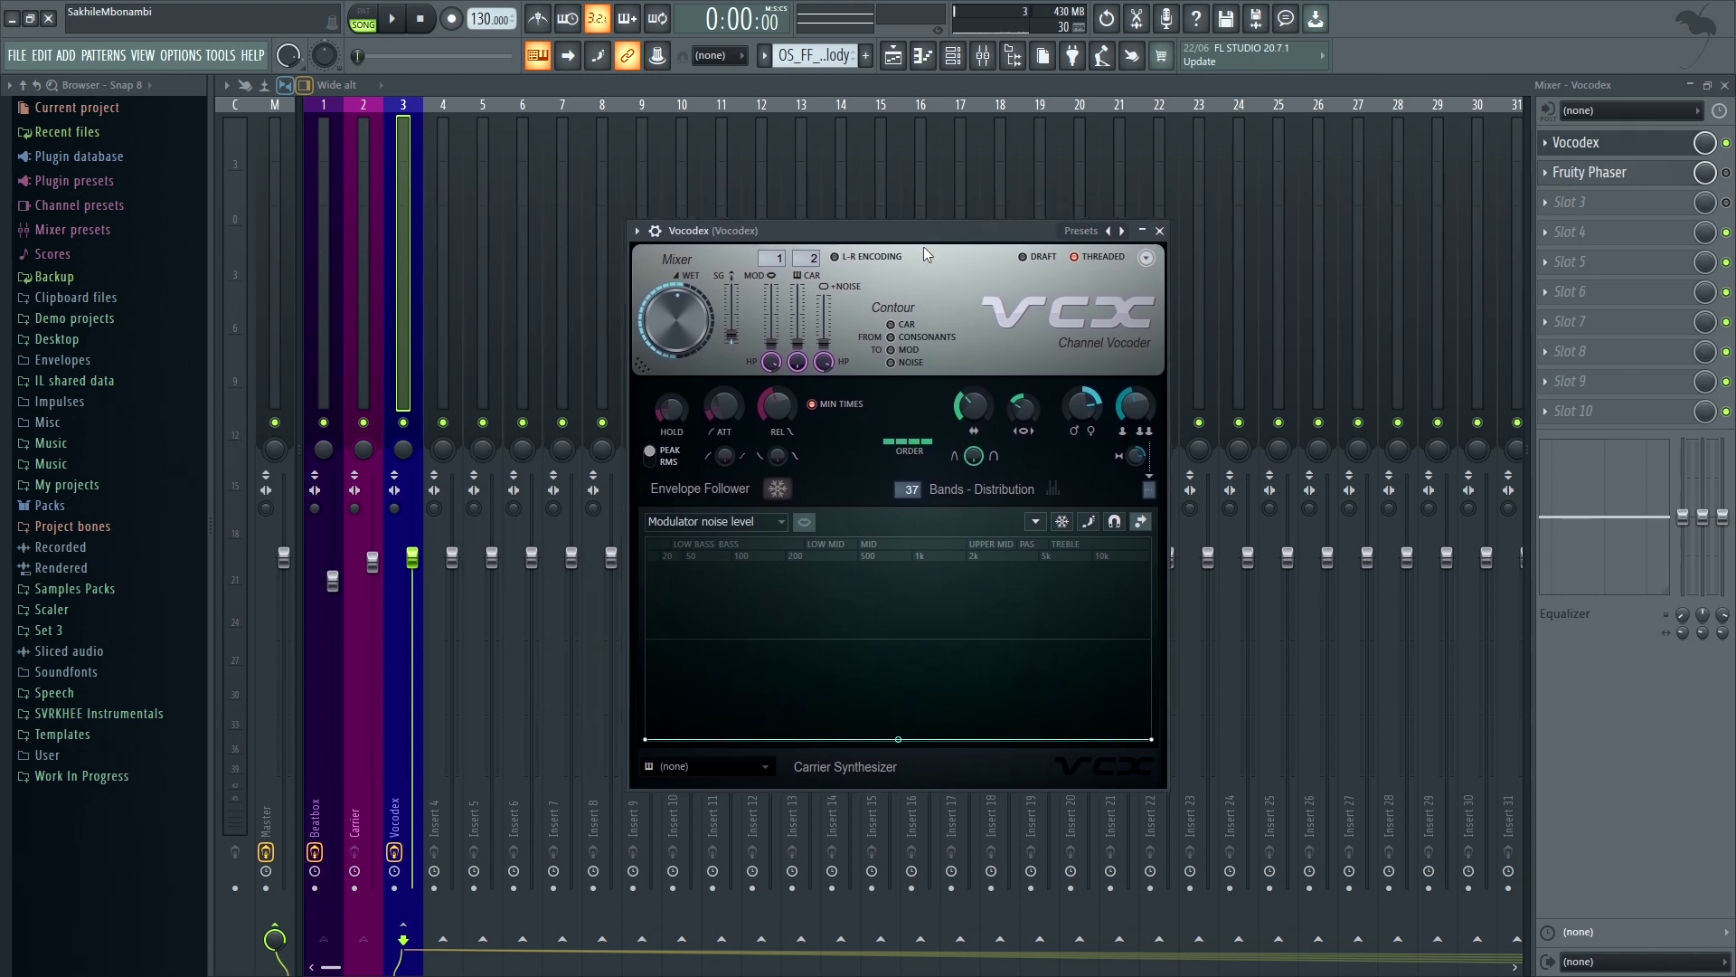
pyautogui.press('space')
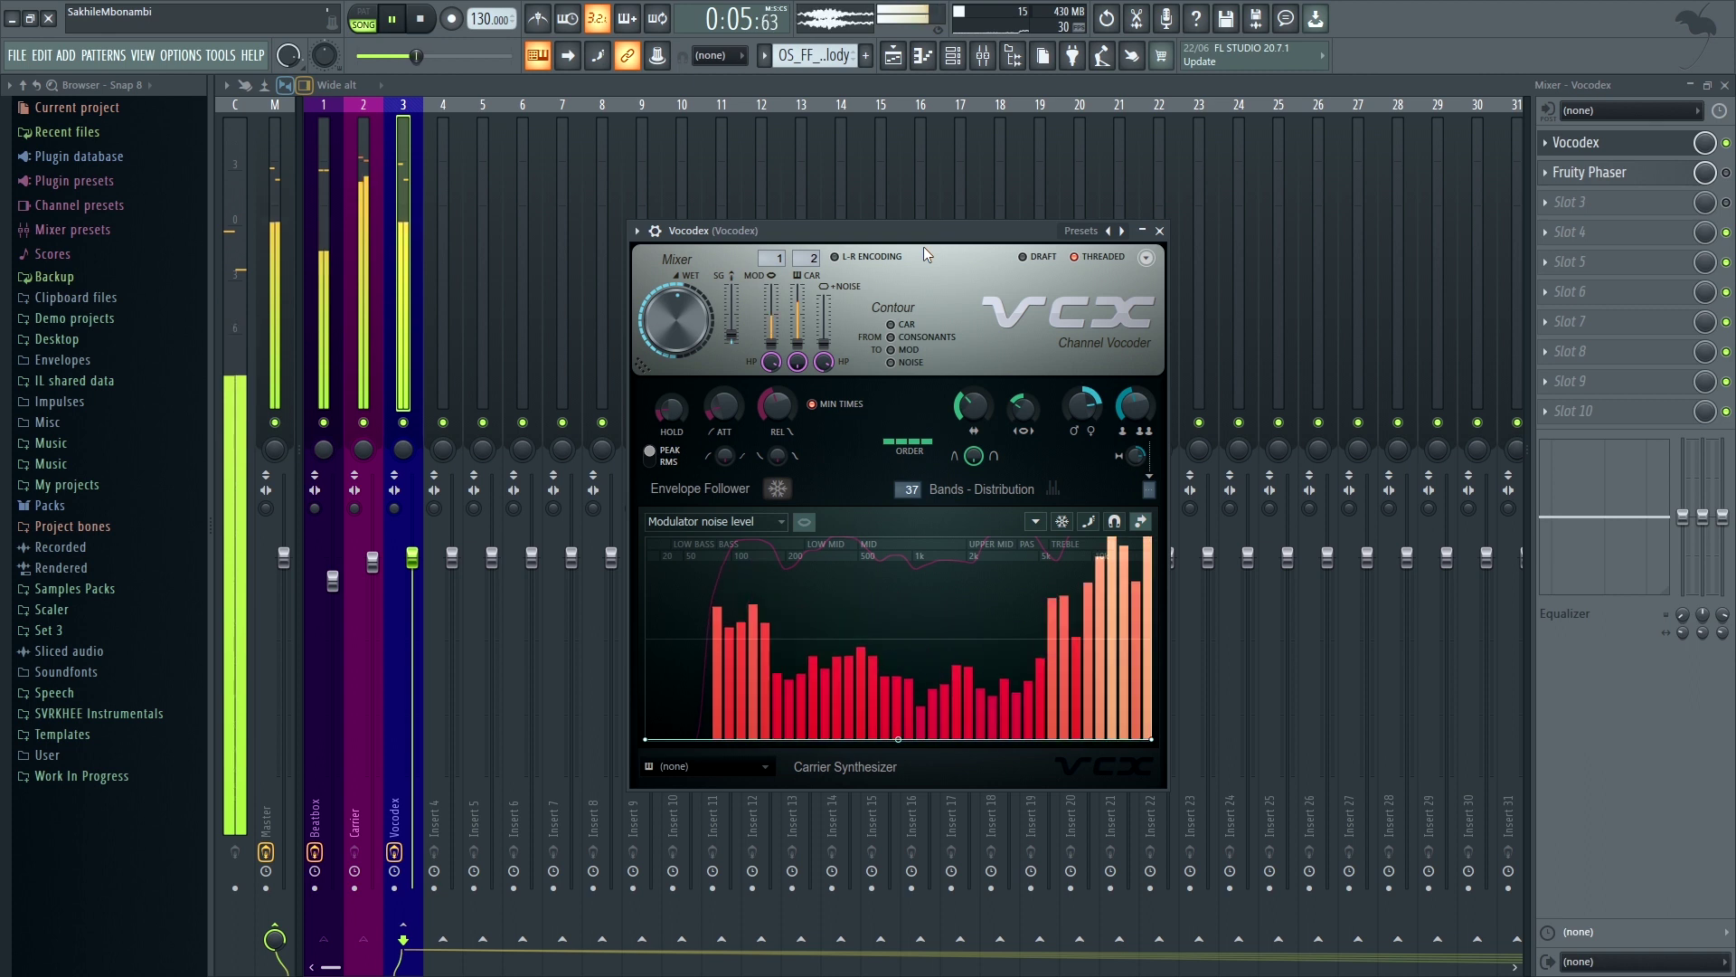
pyautogui.press('space')
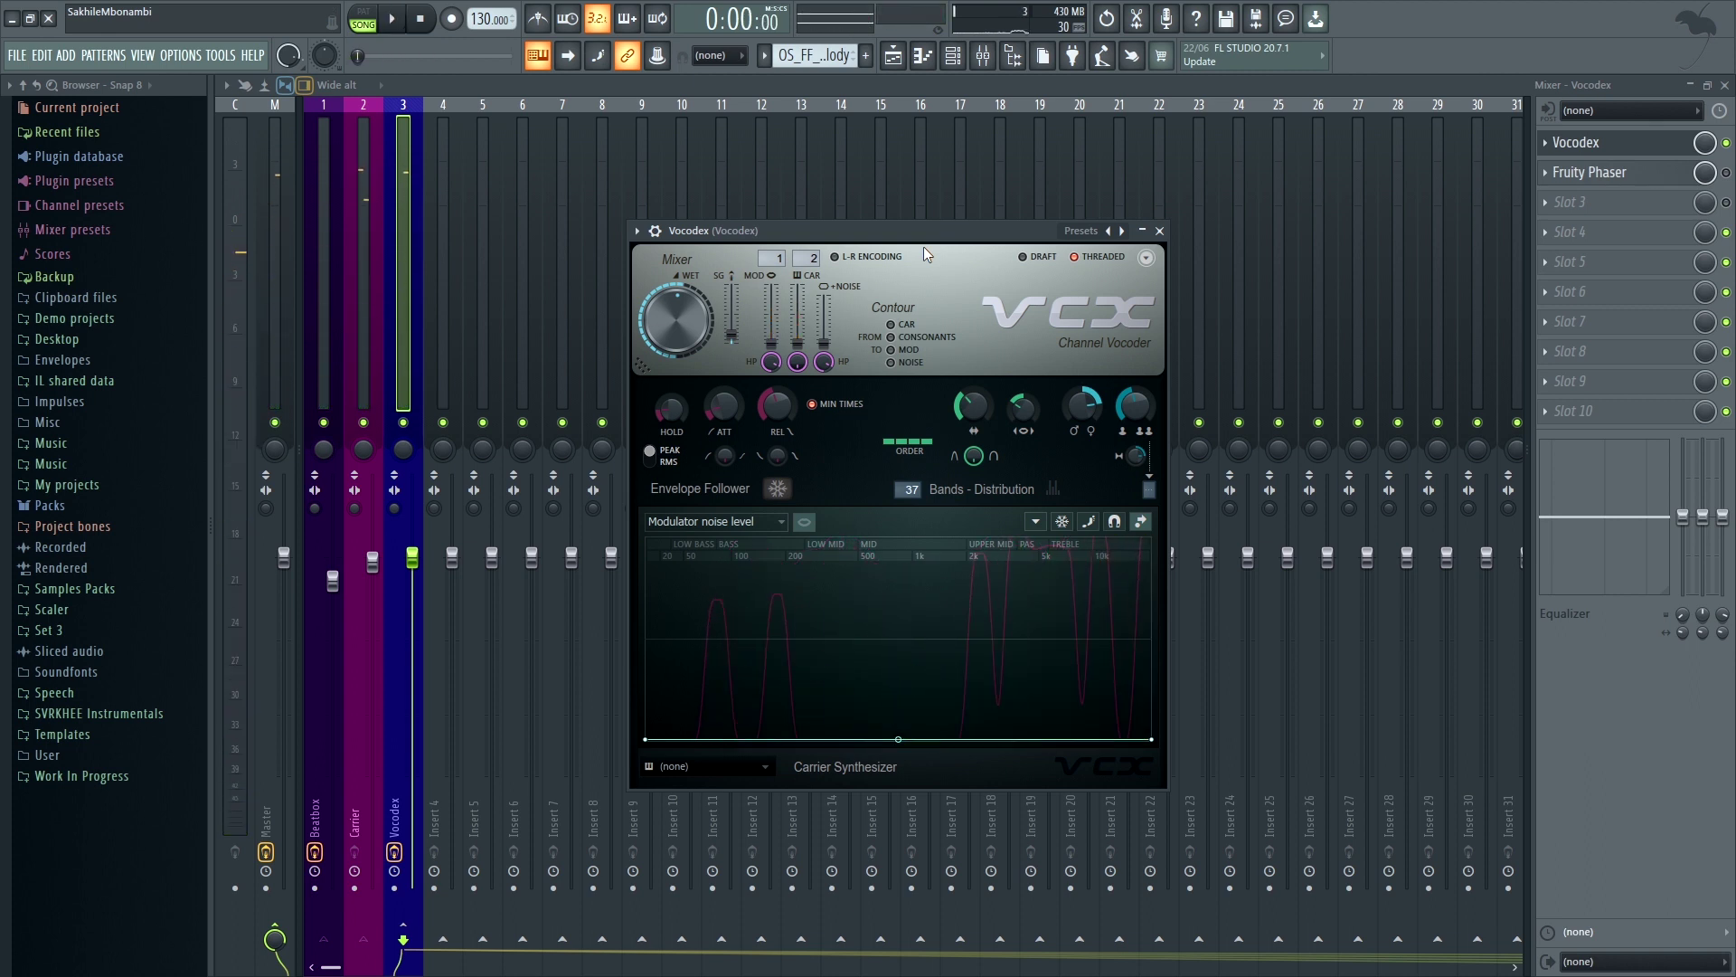
# Try Vocodex's modulator pass-through level at about -9 dB and lower it fully again.
pyautogui.moveTo(771, 342)
pyautogui.mouseDown()
pyautogui.moveTo(771, 316)
pyautogui.moveTo(779, 336)
pyautogui.mouseUp()
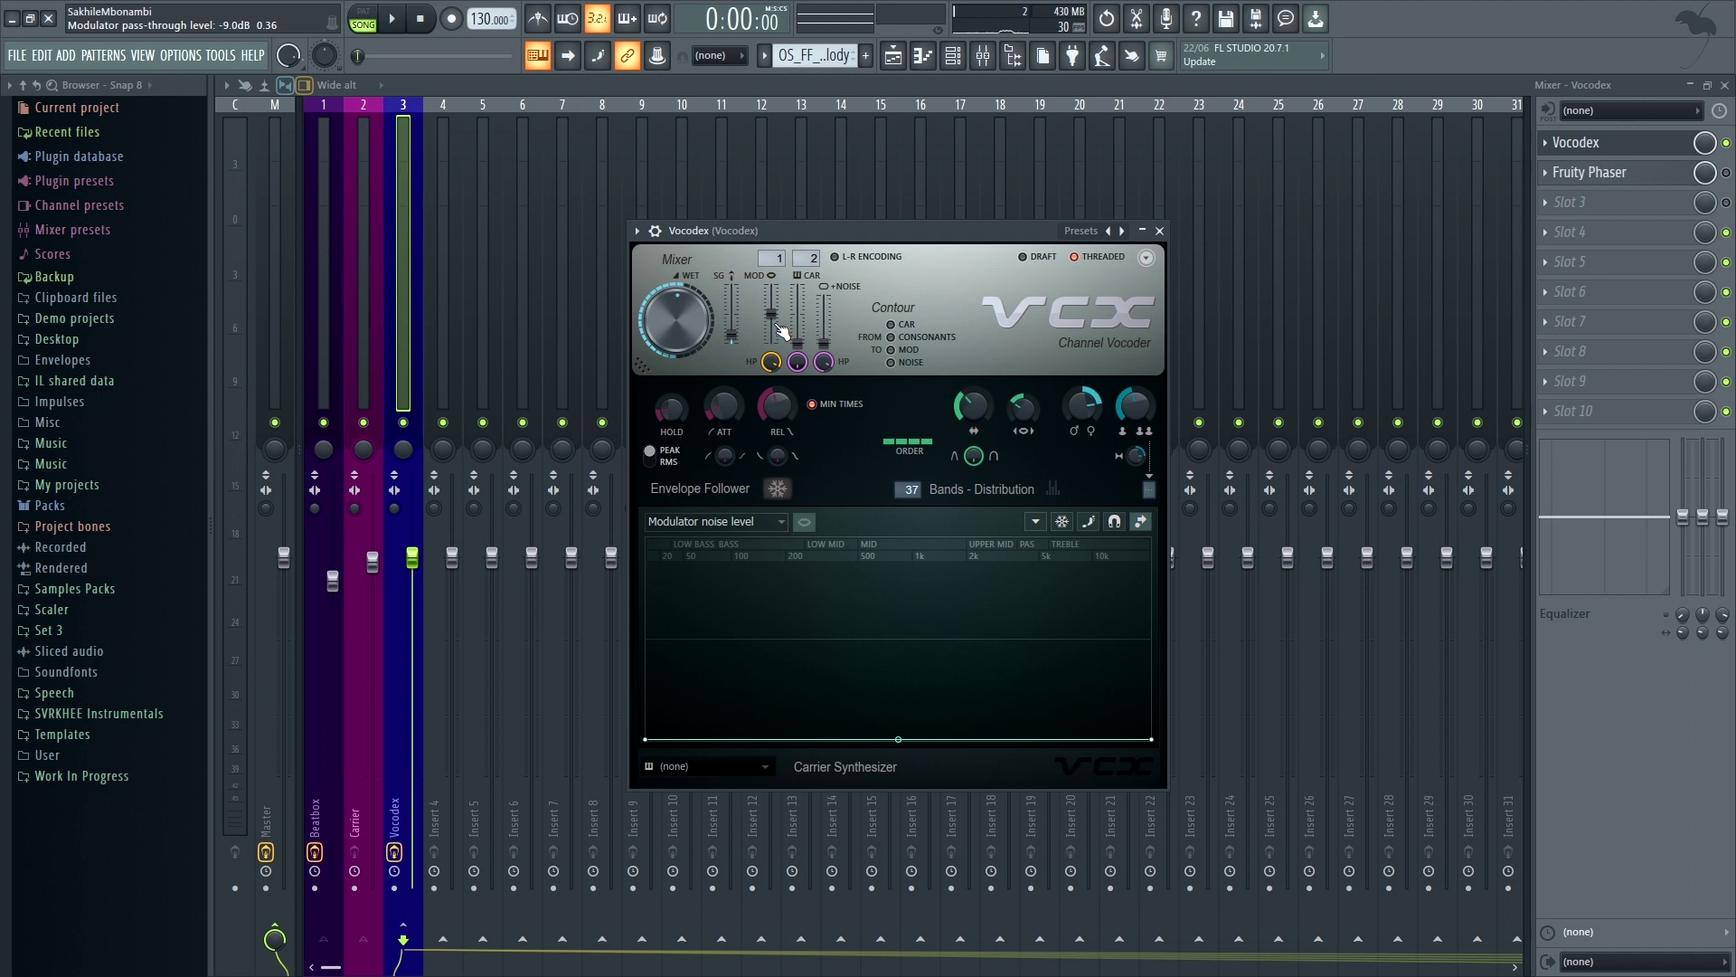
pyautogui.moveTo(771, 314); pyautogui.dragTo(805, 347)
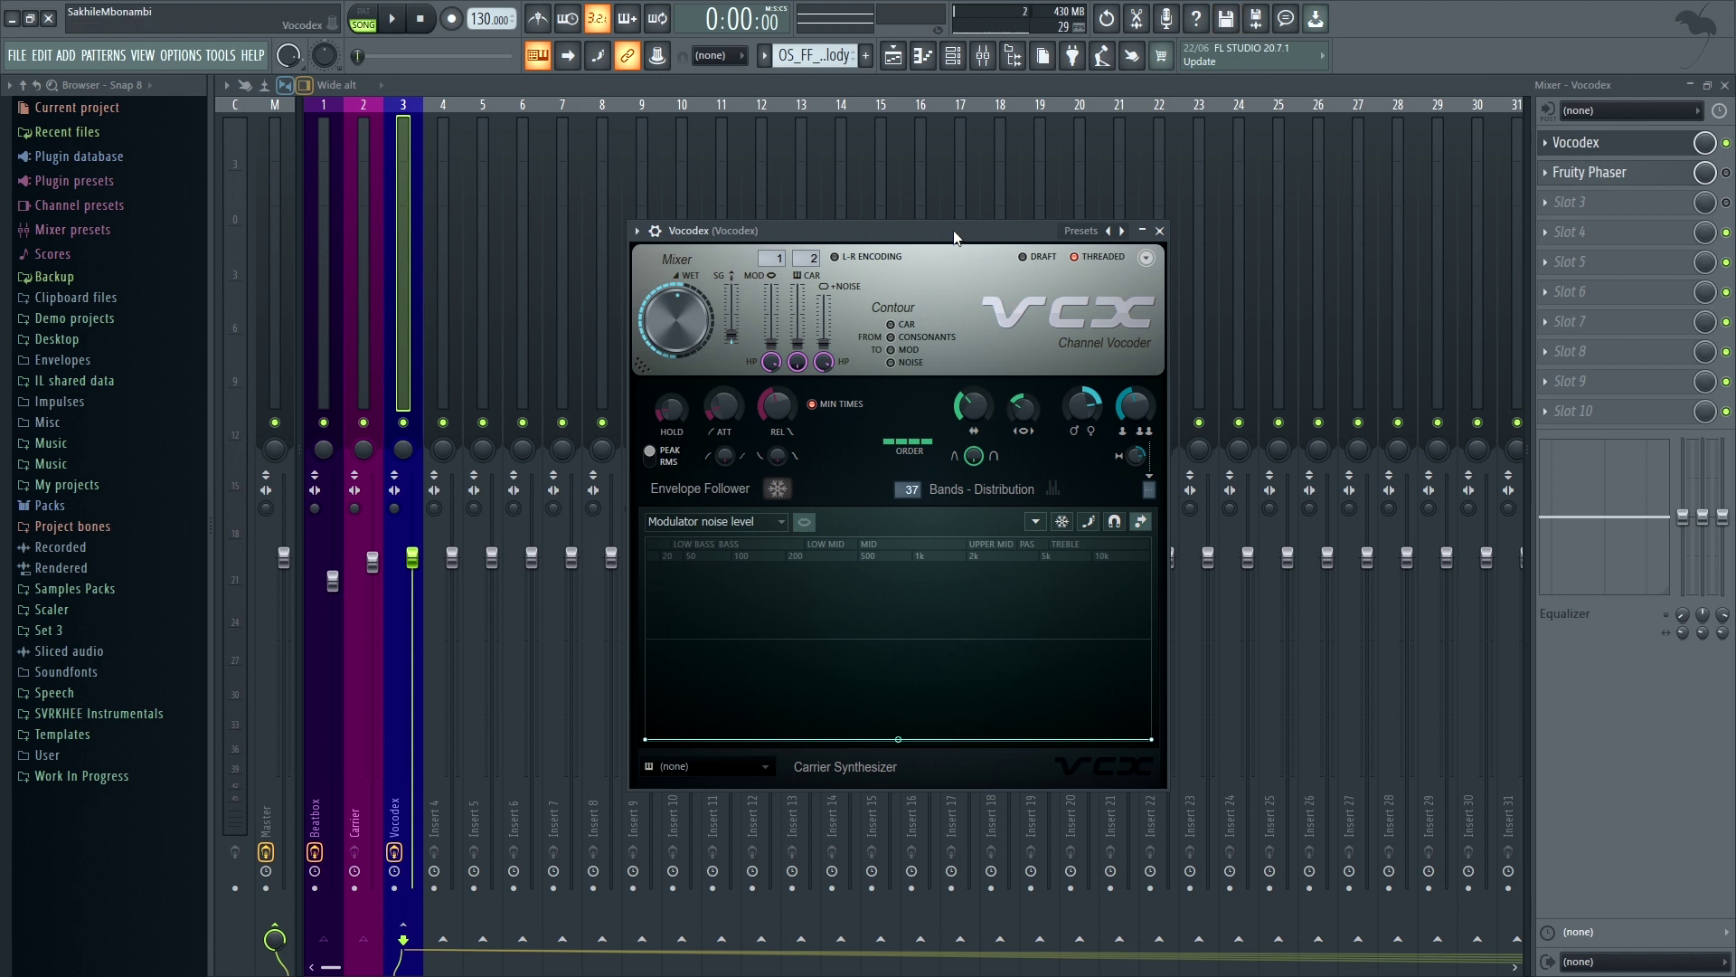
# Reposition the Vocodex window over the unused mixer tracks and audition the song with the current vocoder settings.
pyautogui.moveTo(953, 230); pyautogui.dragTo(980, 227)
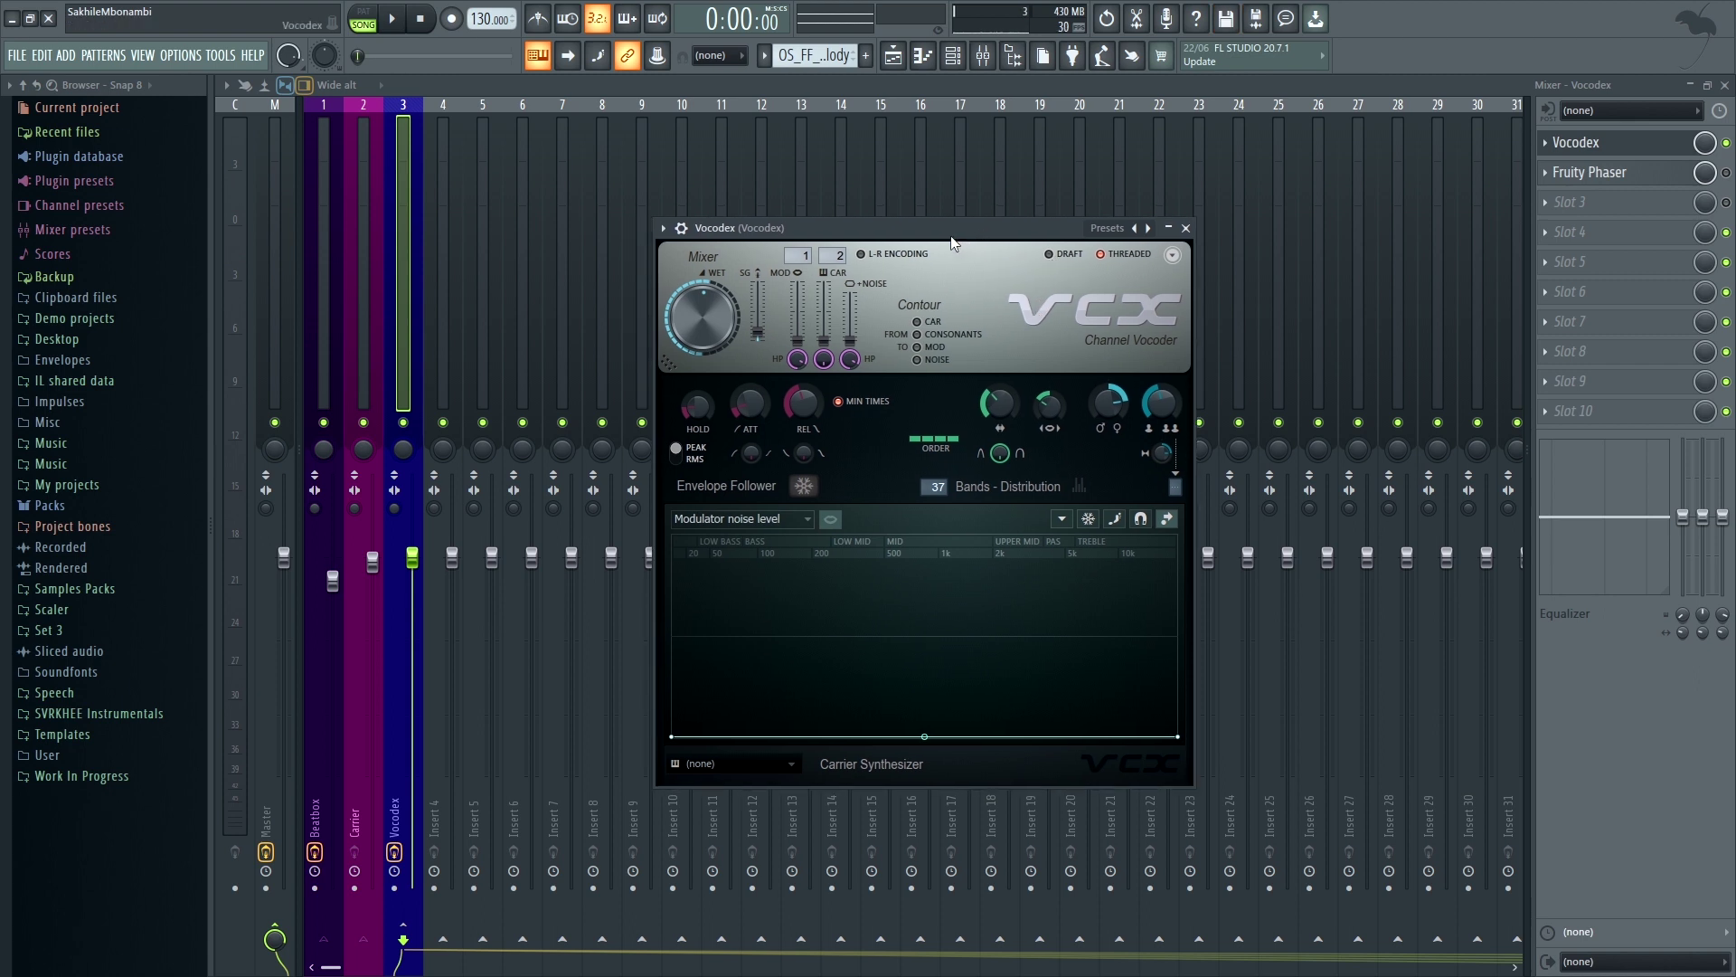
pyautogui.moveTo(952, 233); pyautogui.dragTo(959, 219)
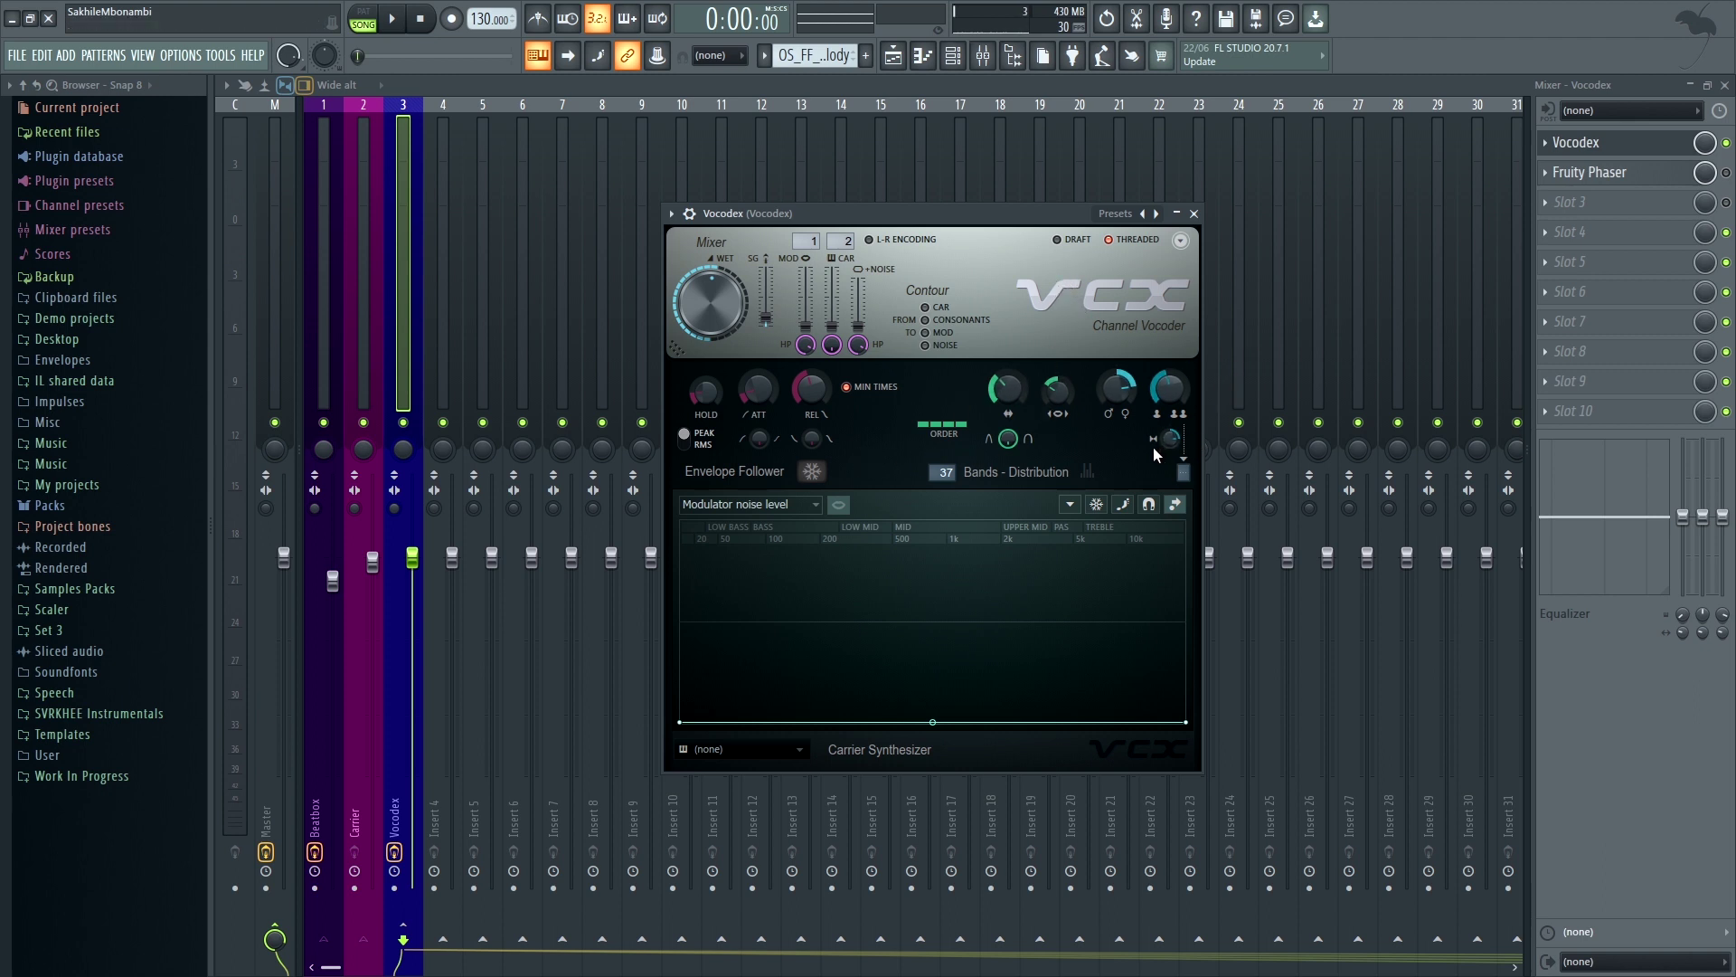
pyautogui.press('space')
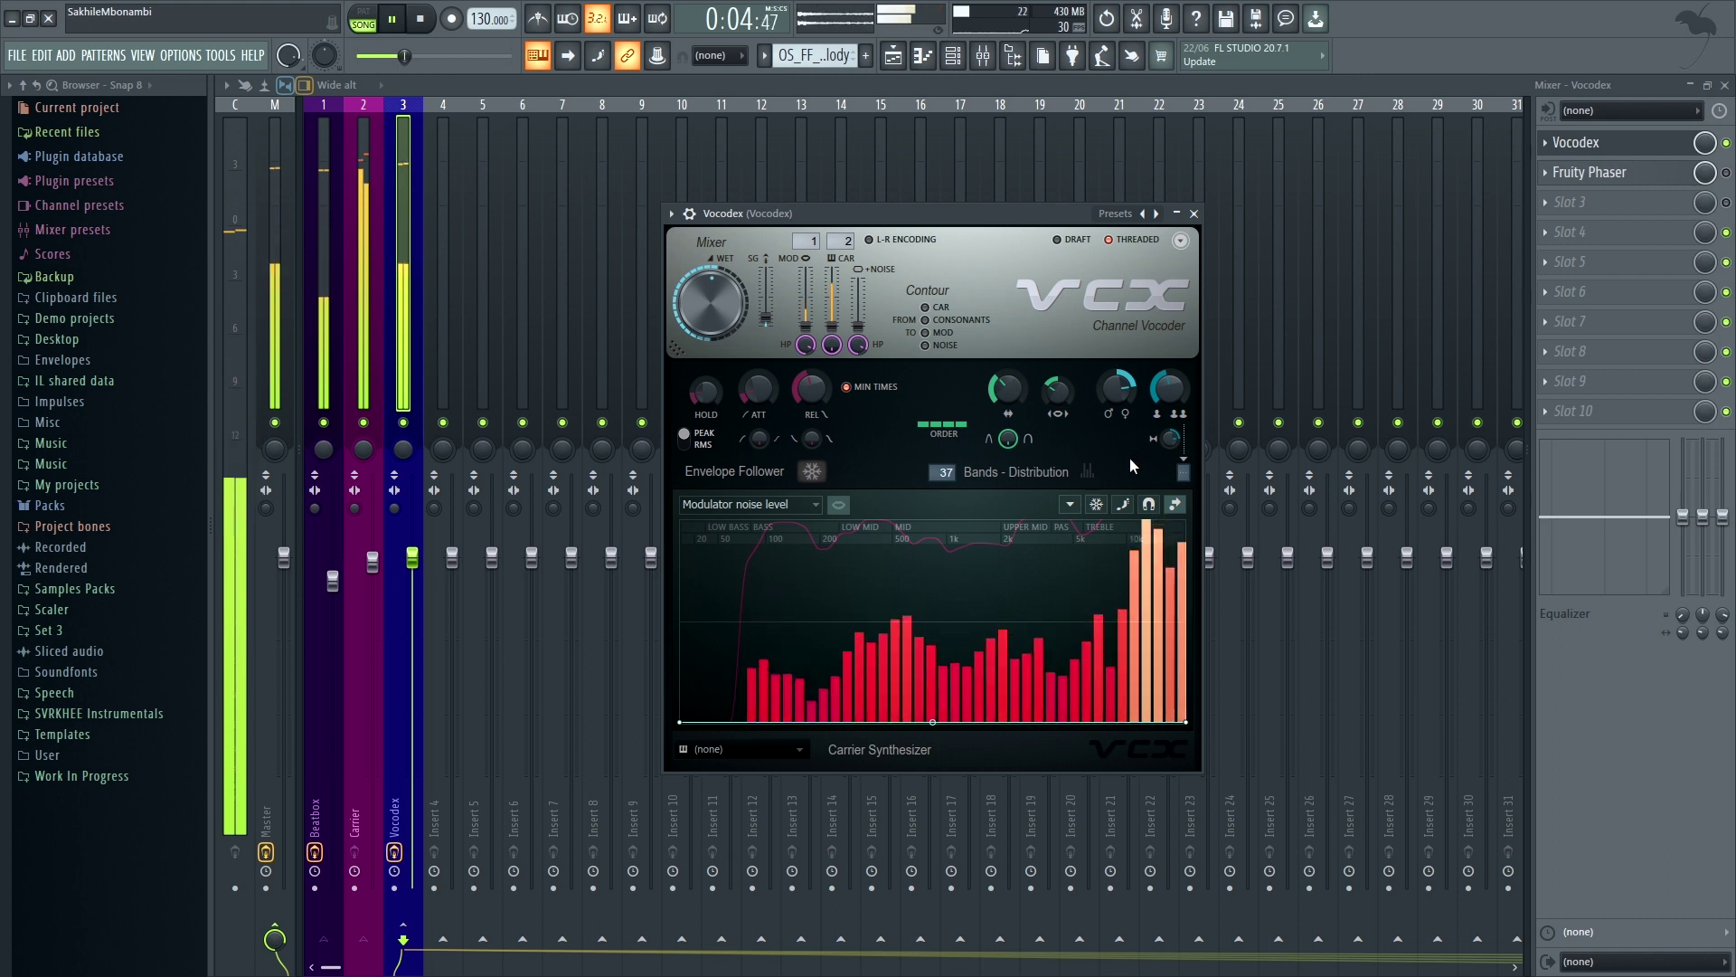
pyautogui.press('space')
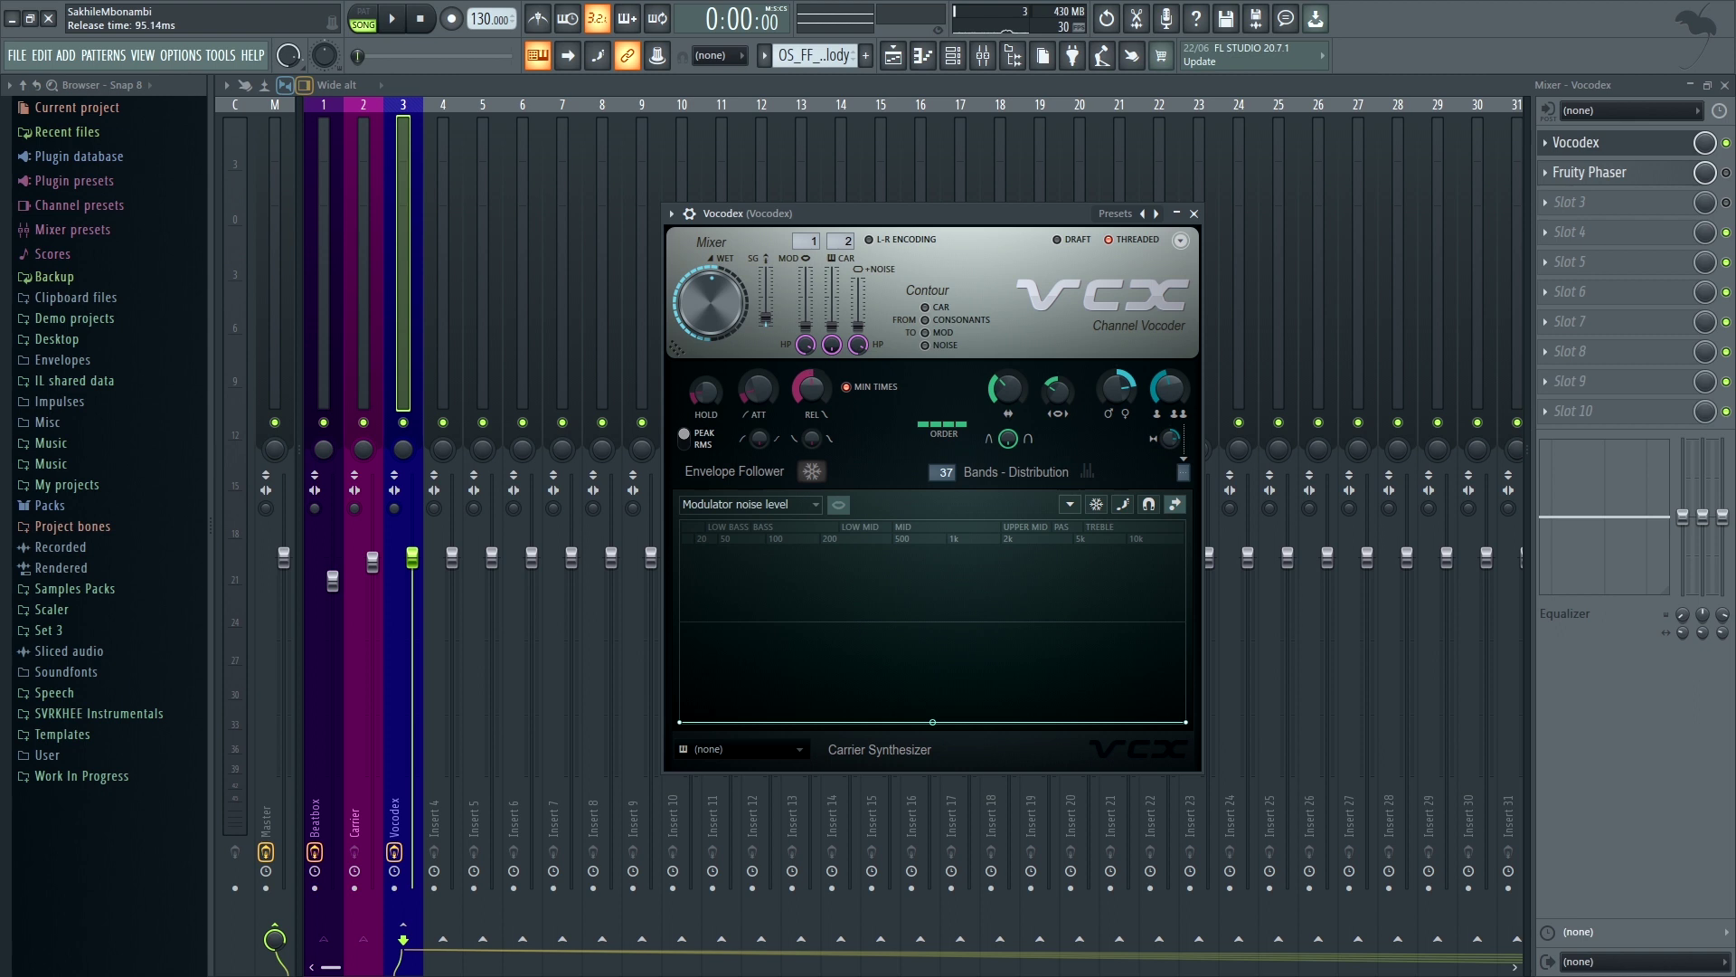
# Raise the envelope follower's release time to about 135 ms, audition it with the song, and shorten the release again.
pyautogui.moveTo(811, 394); pyautogui.dragTo(811, 384)
pyautogui.press('space')
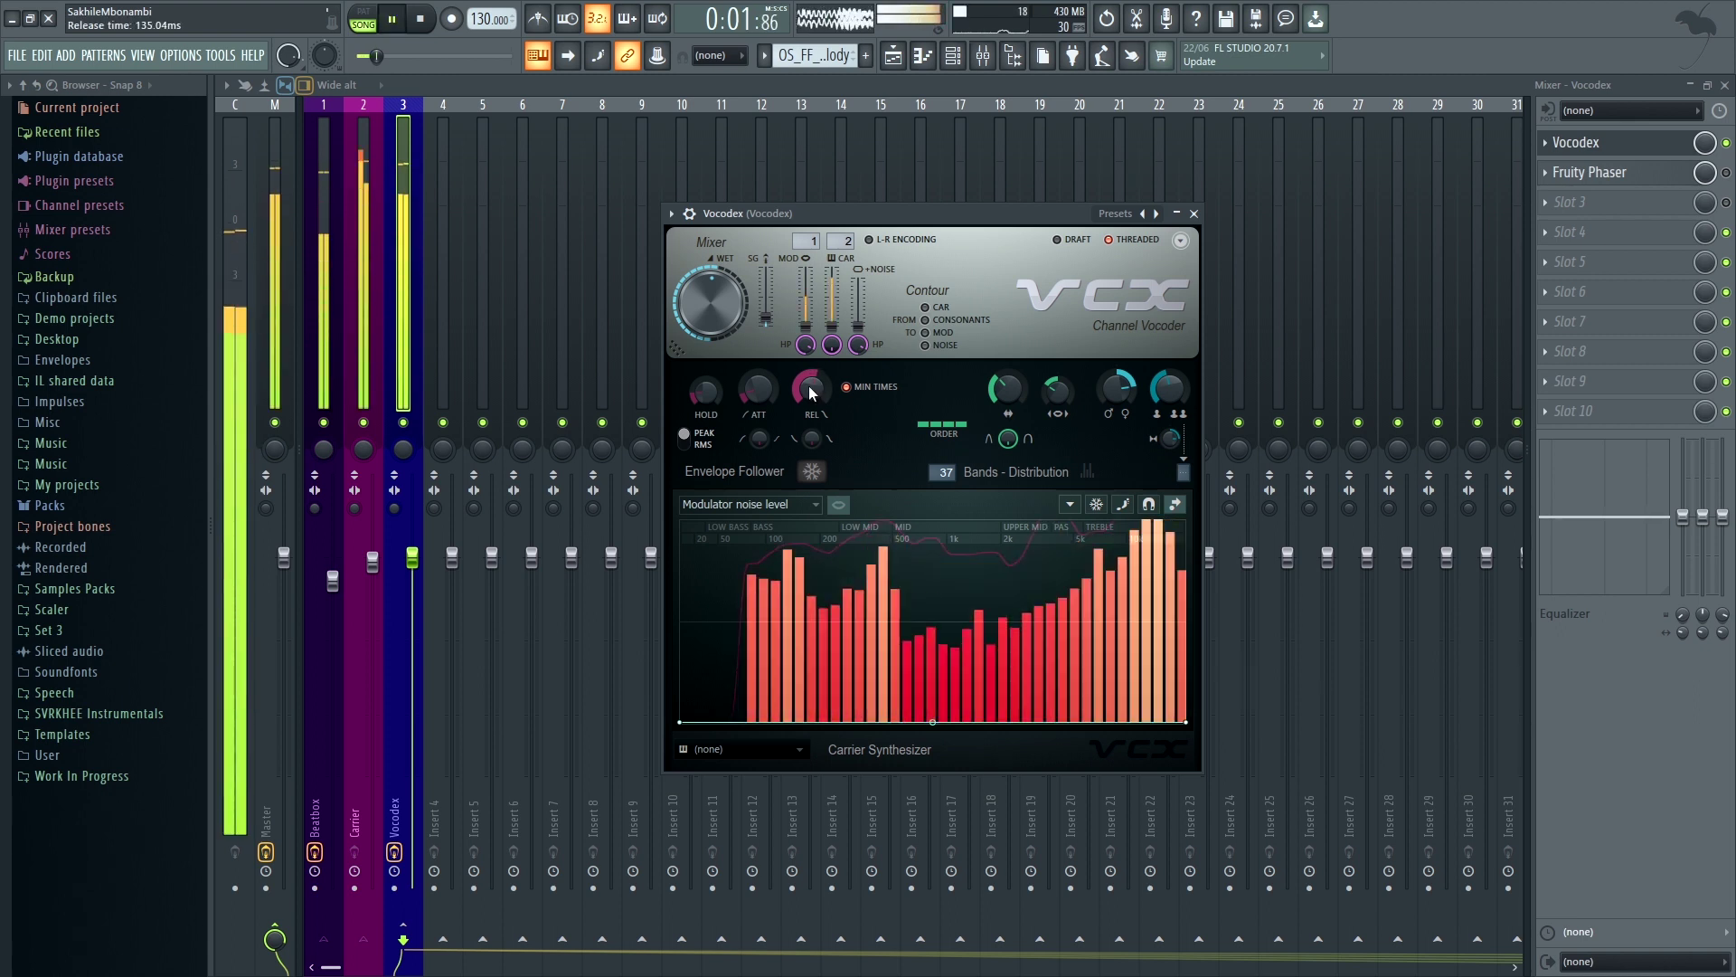
pyautogui.press('space')
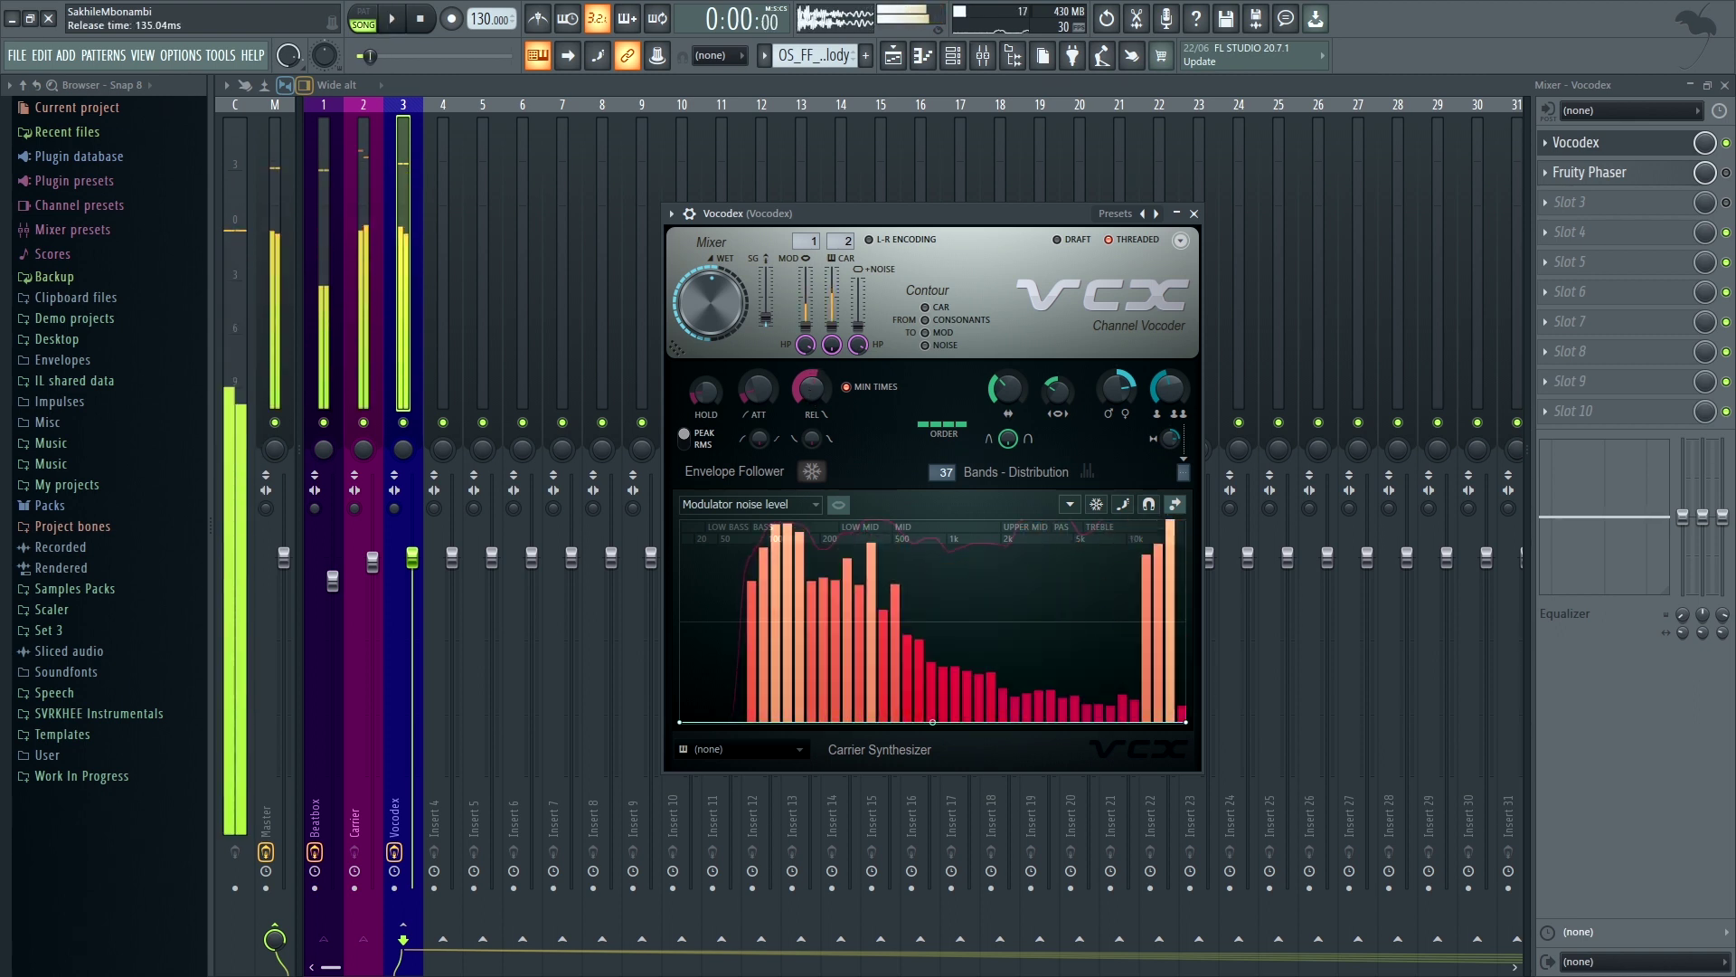
pyautogui.moveTo(810, 389); pyautogui.dragTo(809, 400)
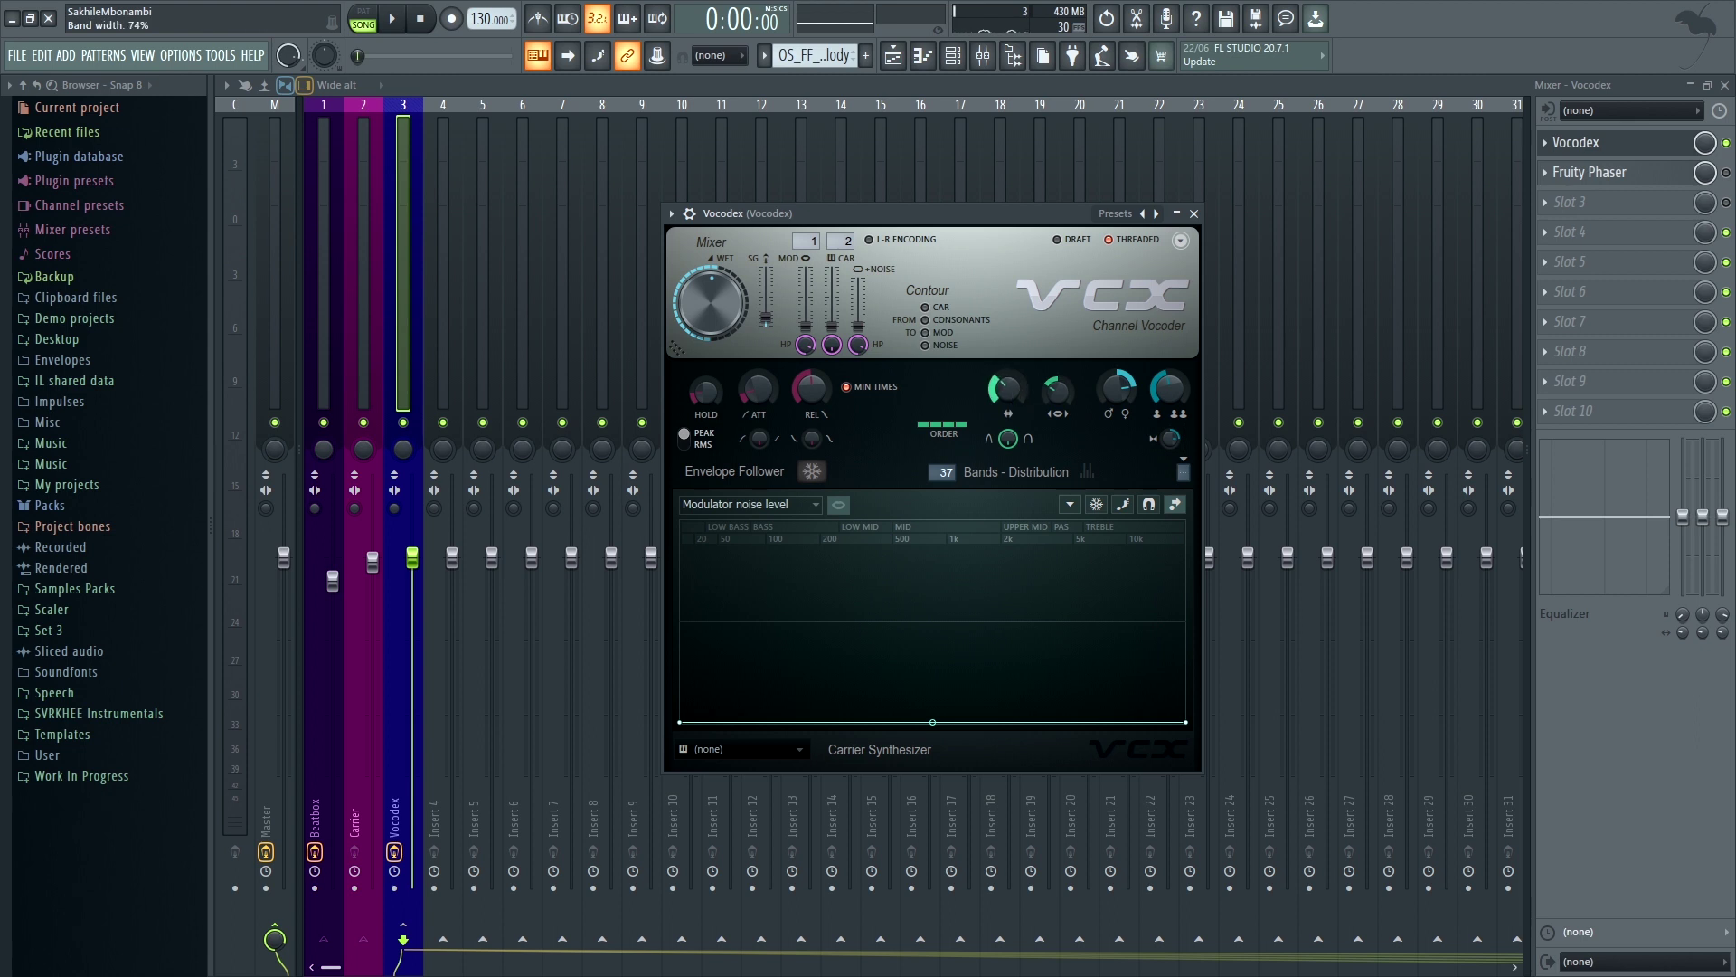
# Set Vocodex's band width to 69% and the modulator band width multiplier to x0.565, auditioning each change.
pyautogui.press('space')
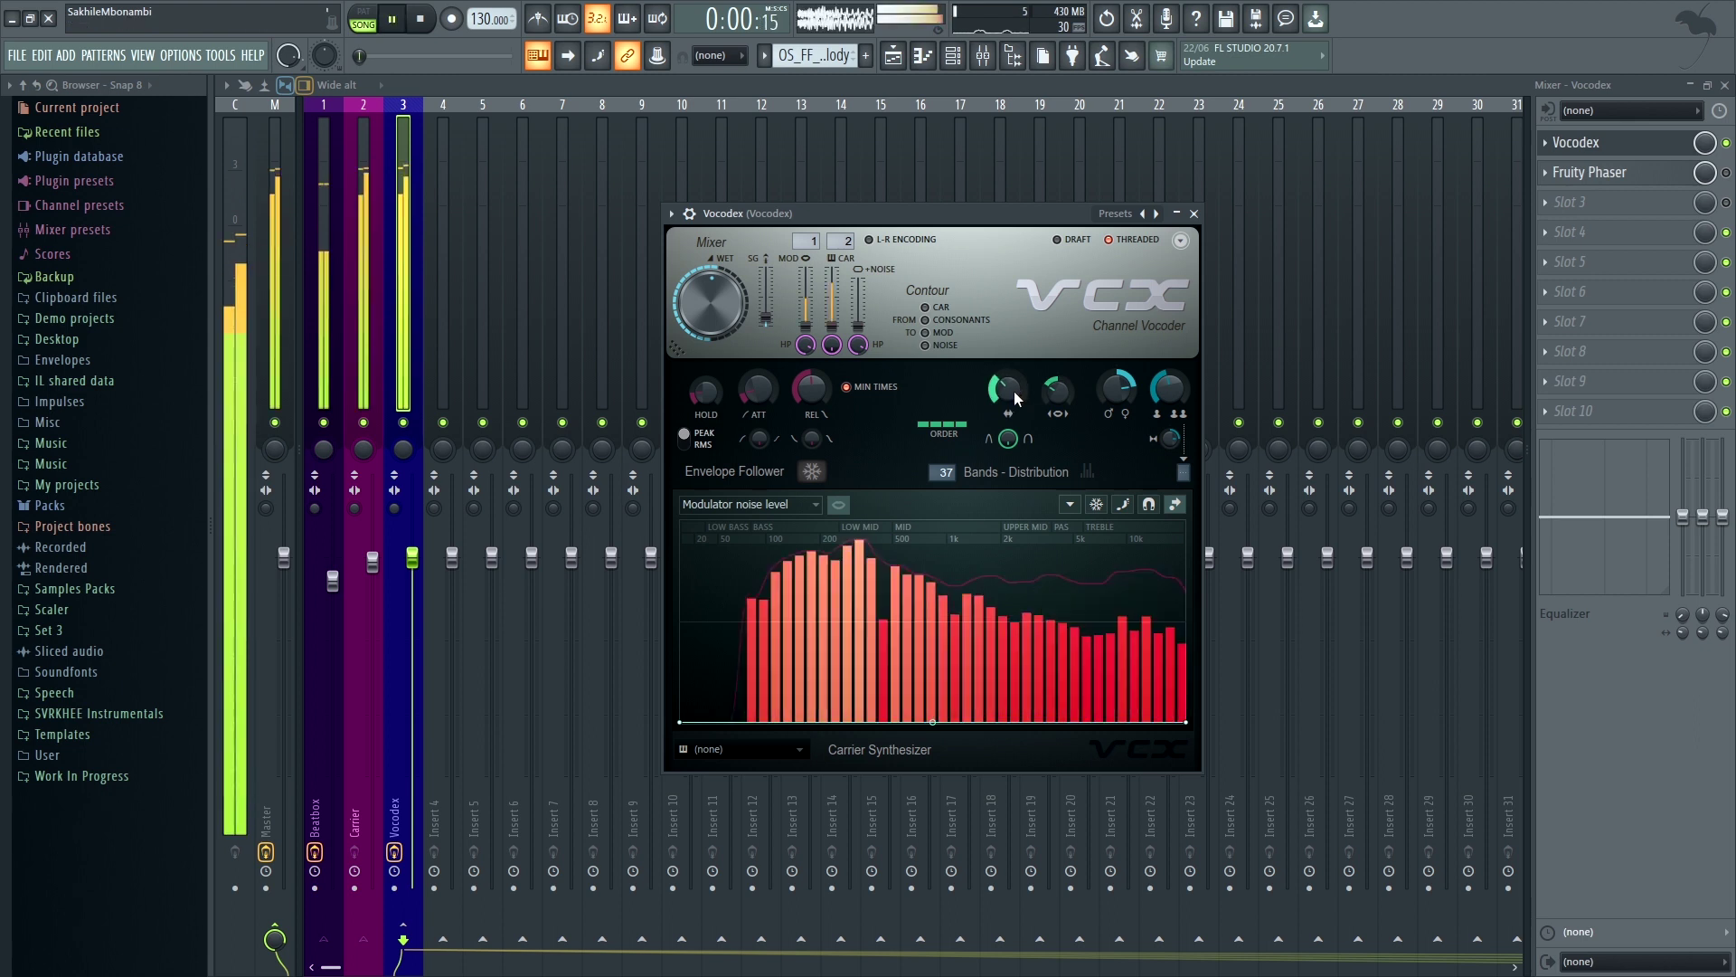
pyautogui.moveTo(1008, 389)
pyautogui.mouseDown()
pyautogui.moveTo(1008, 434)
pyautogui.moveTo(1008, 380)
pyautogui.moveTo(1008, 419)
pyautogui.mouseUp()
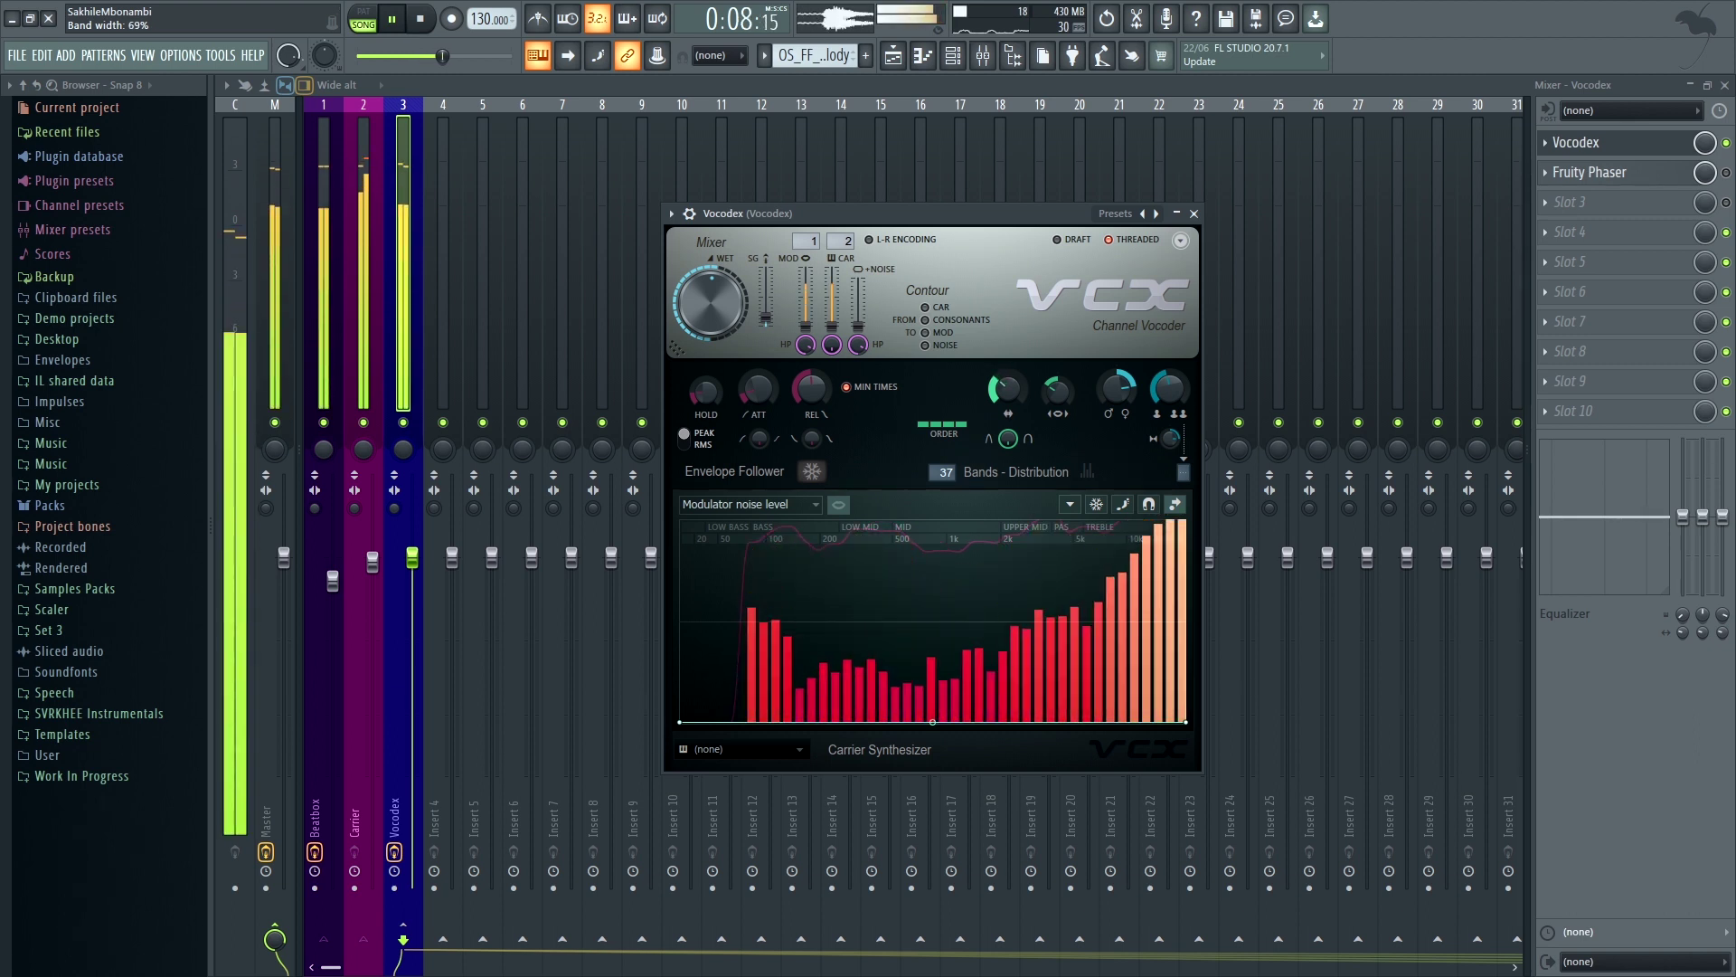
pyautogui.press('space')
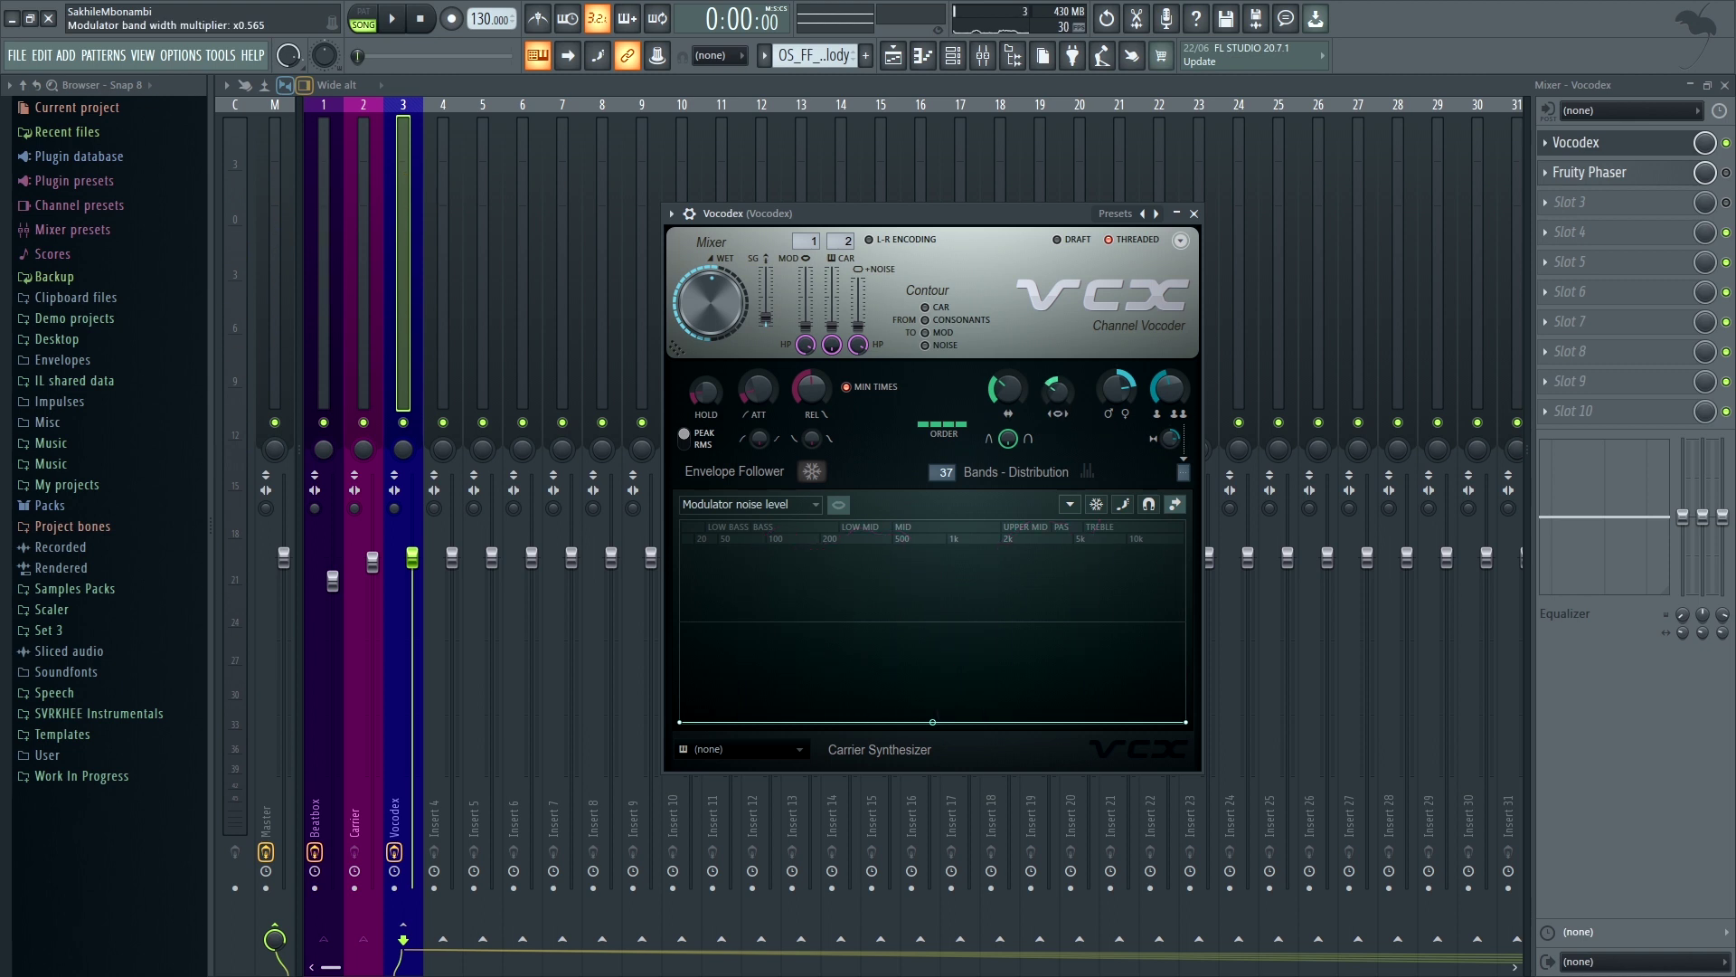
pyautogui.press('space')
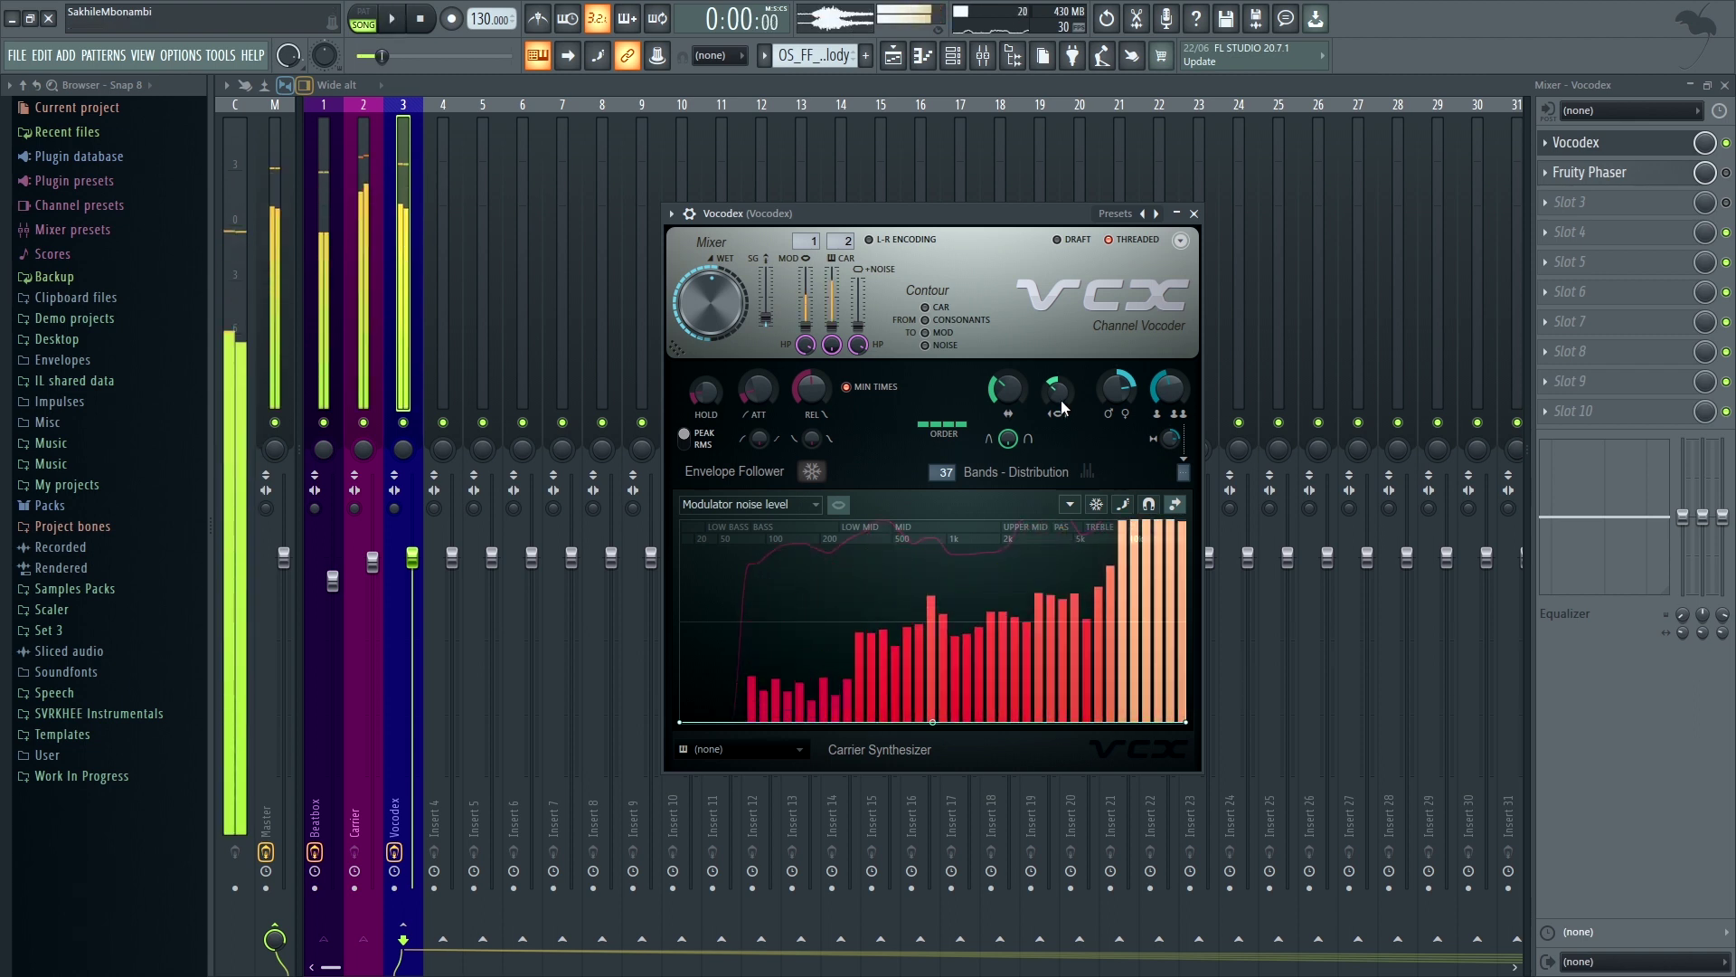
pyautogui.press('space')
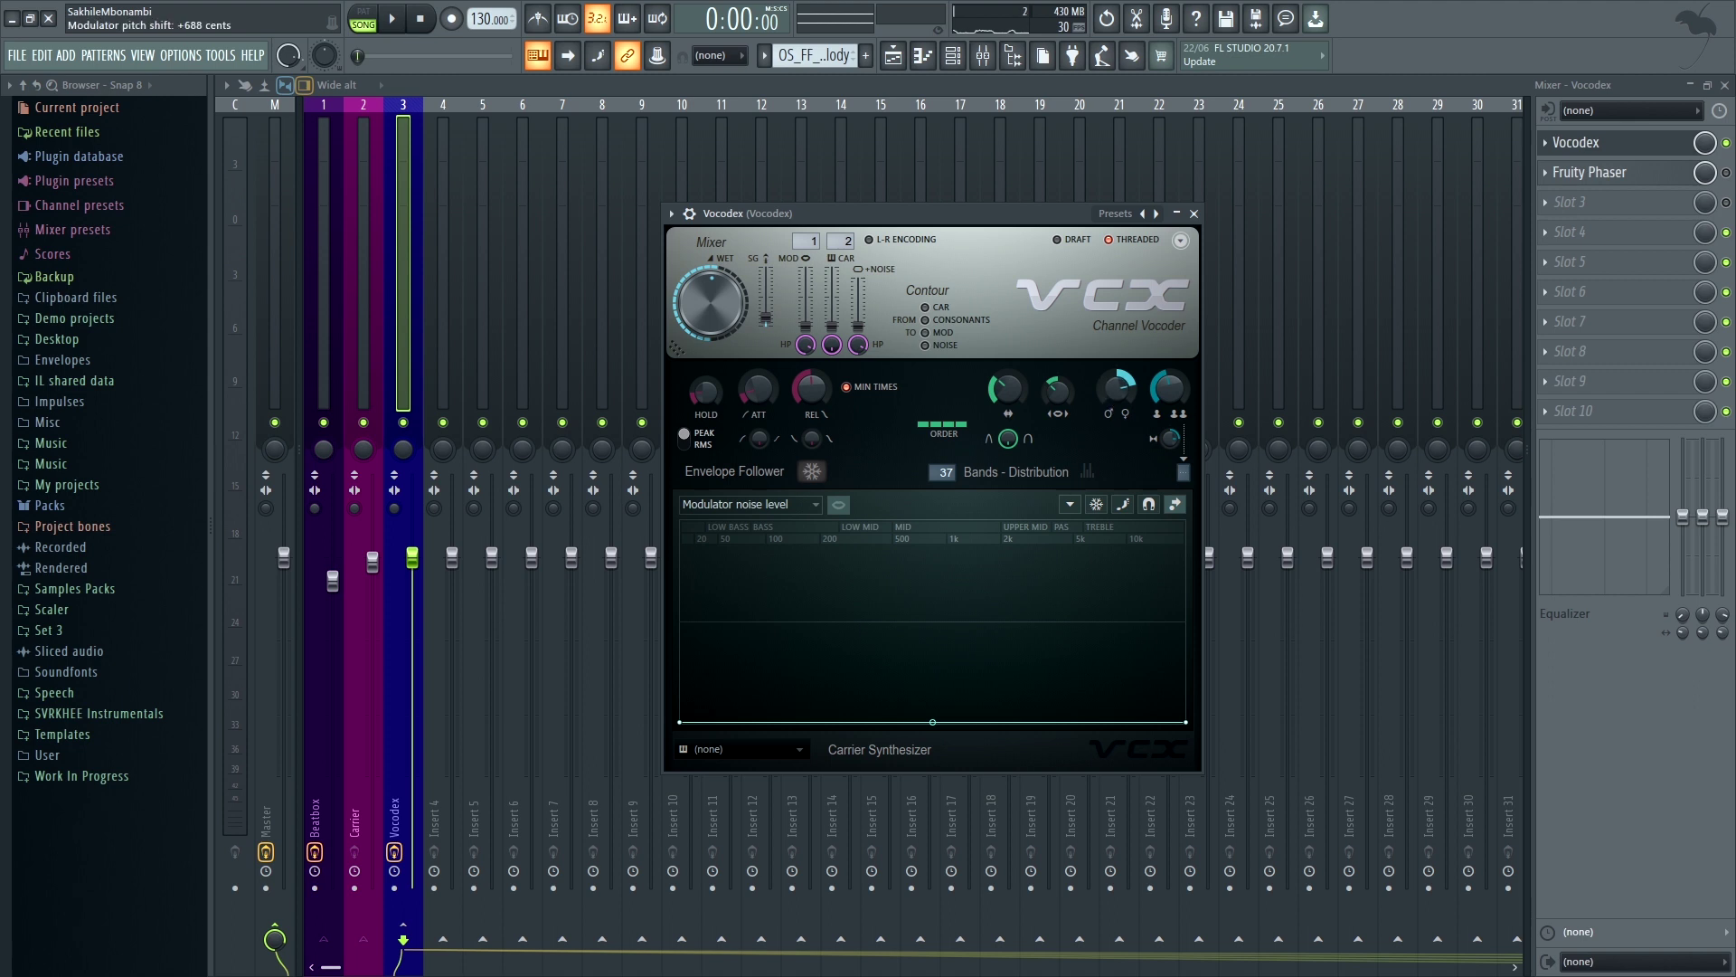
# Try a modulator pitch shift of -748 cents in Vocodex and audition it with the song.
pyautogui.moveTo(1117, 388); pyautogui.dragTo(1117, 479)
pyautogui.moveTo(1006, 212); pyautogui.dragTo(1027, 218)
pyautogui.press('space')
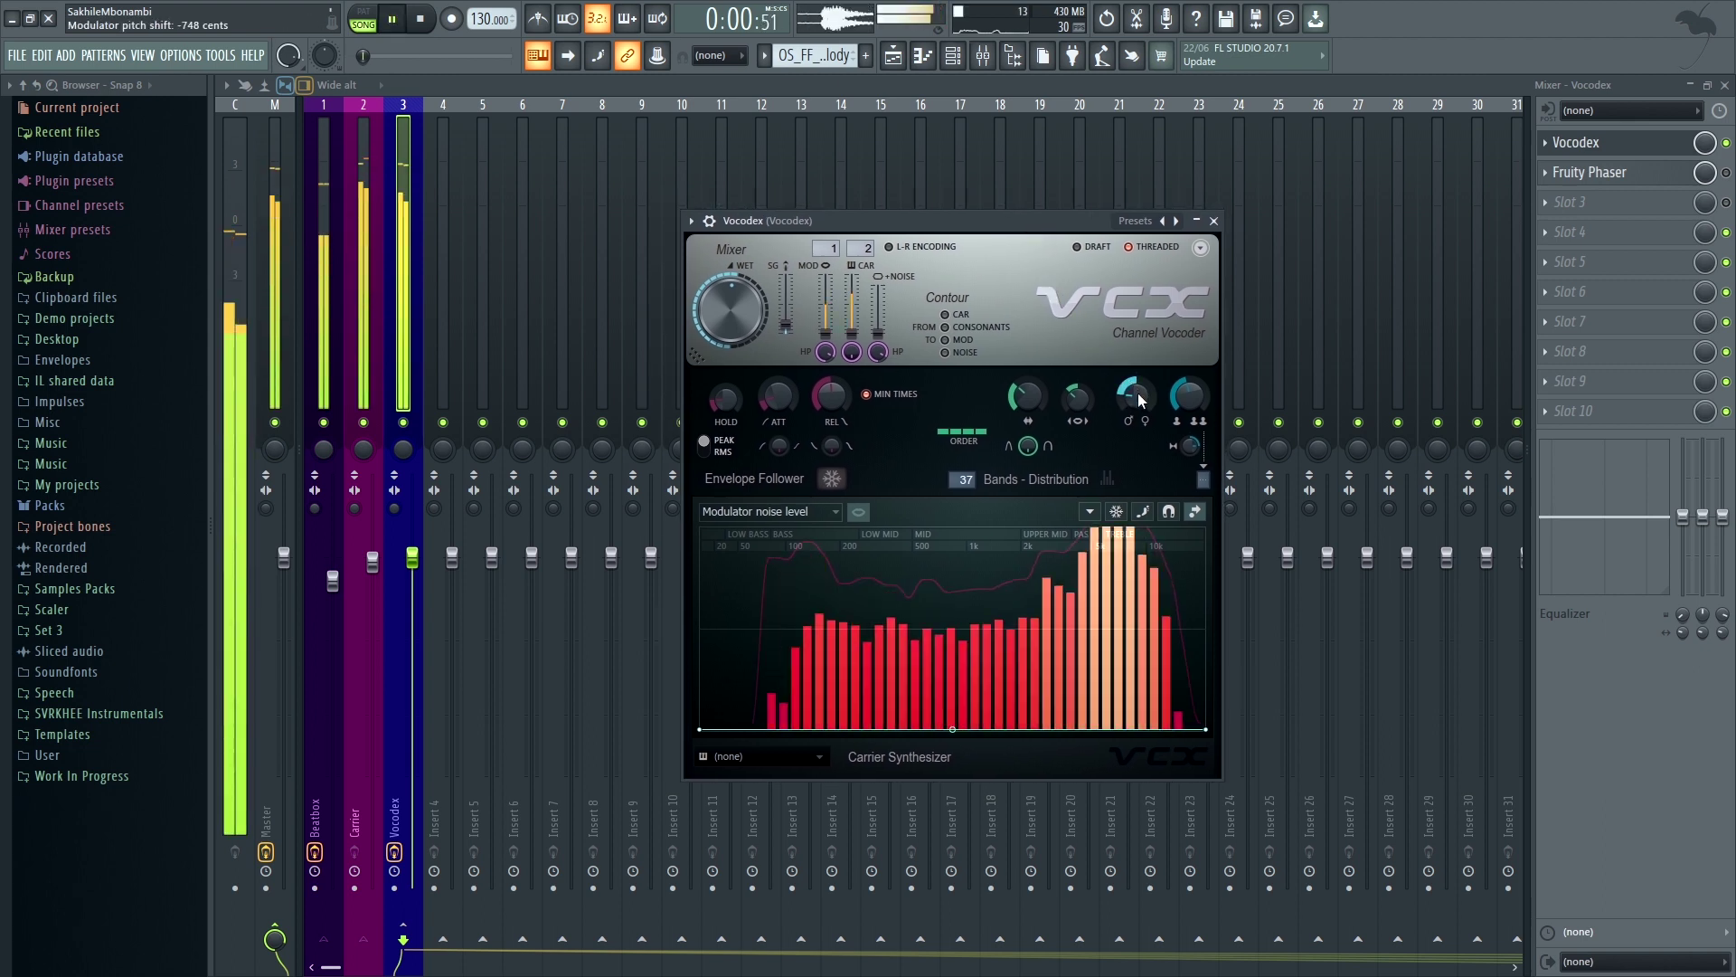
# Set Vocodex's modulator pitch shift to +500 cents and audition the result.
pyautogui.moveTo(1140, 393); pyautogui.dragTo(1140, 371)
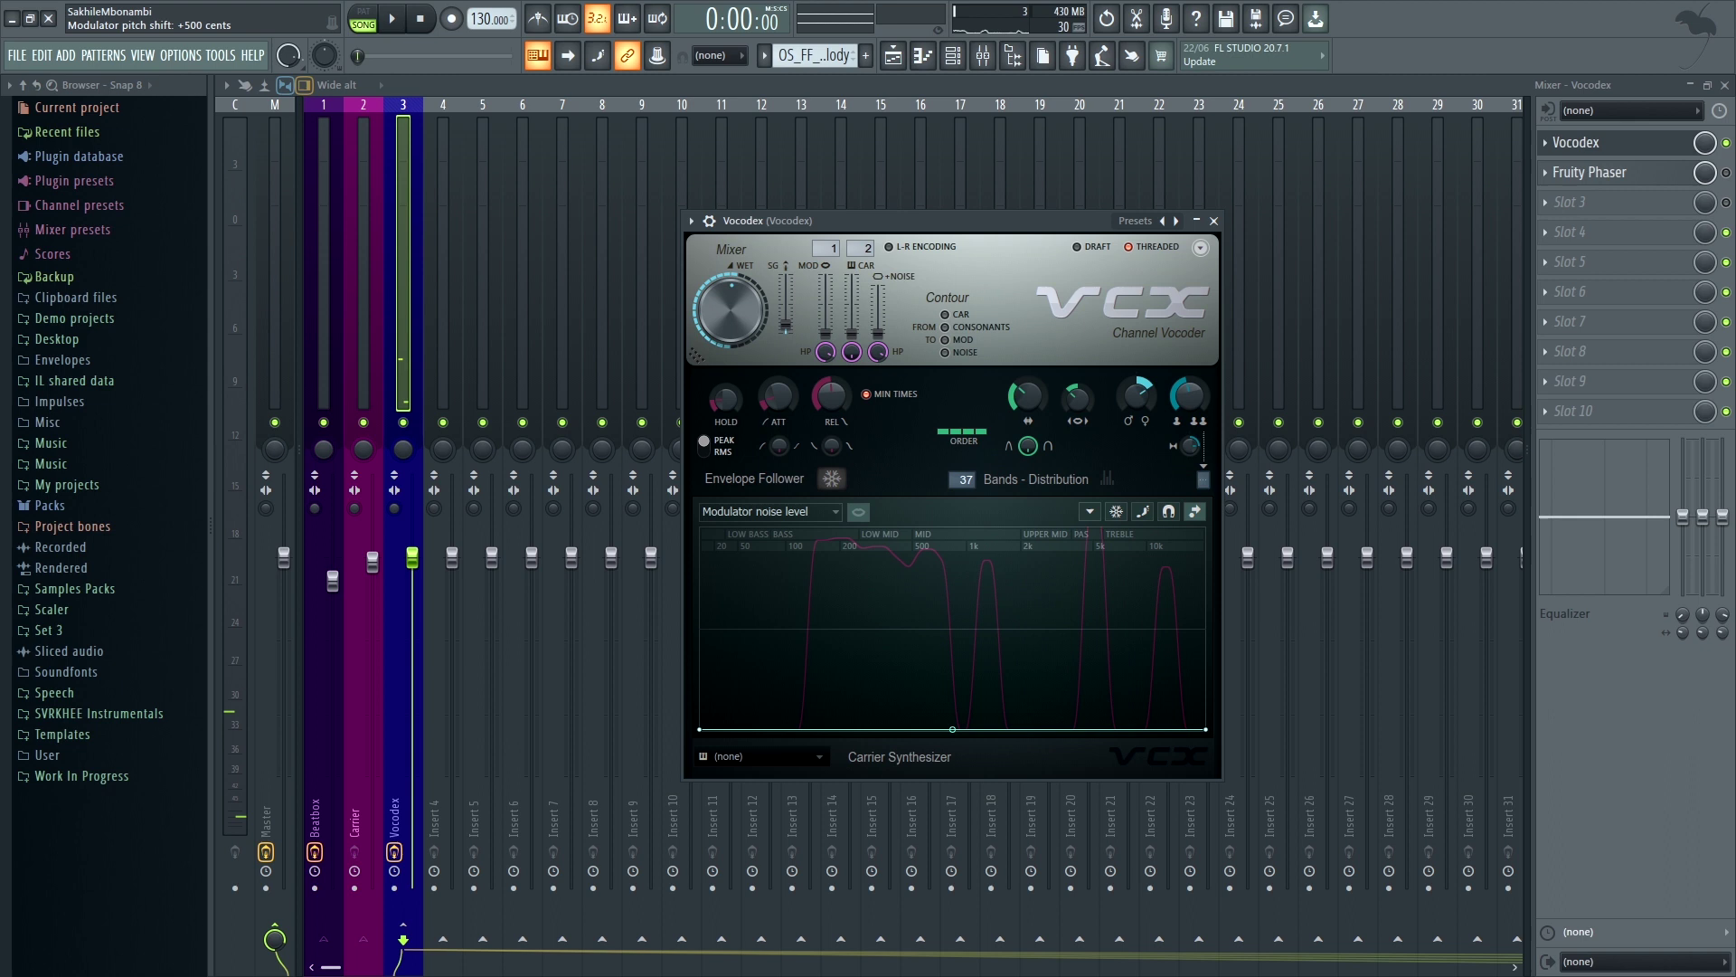
pyautogui.press('space')
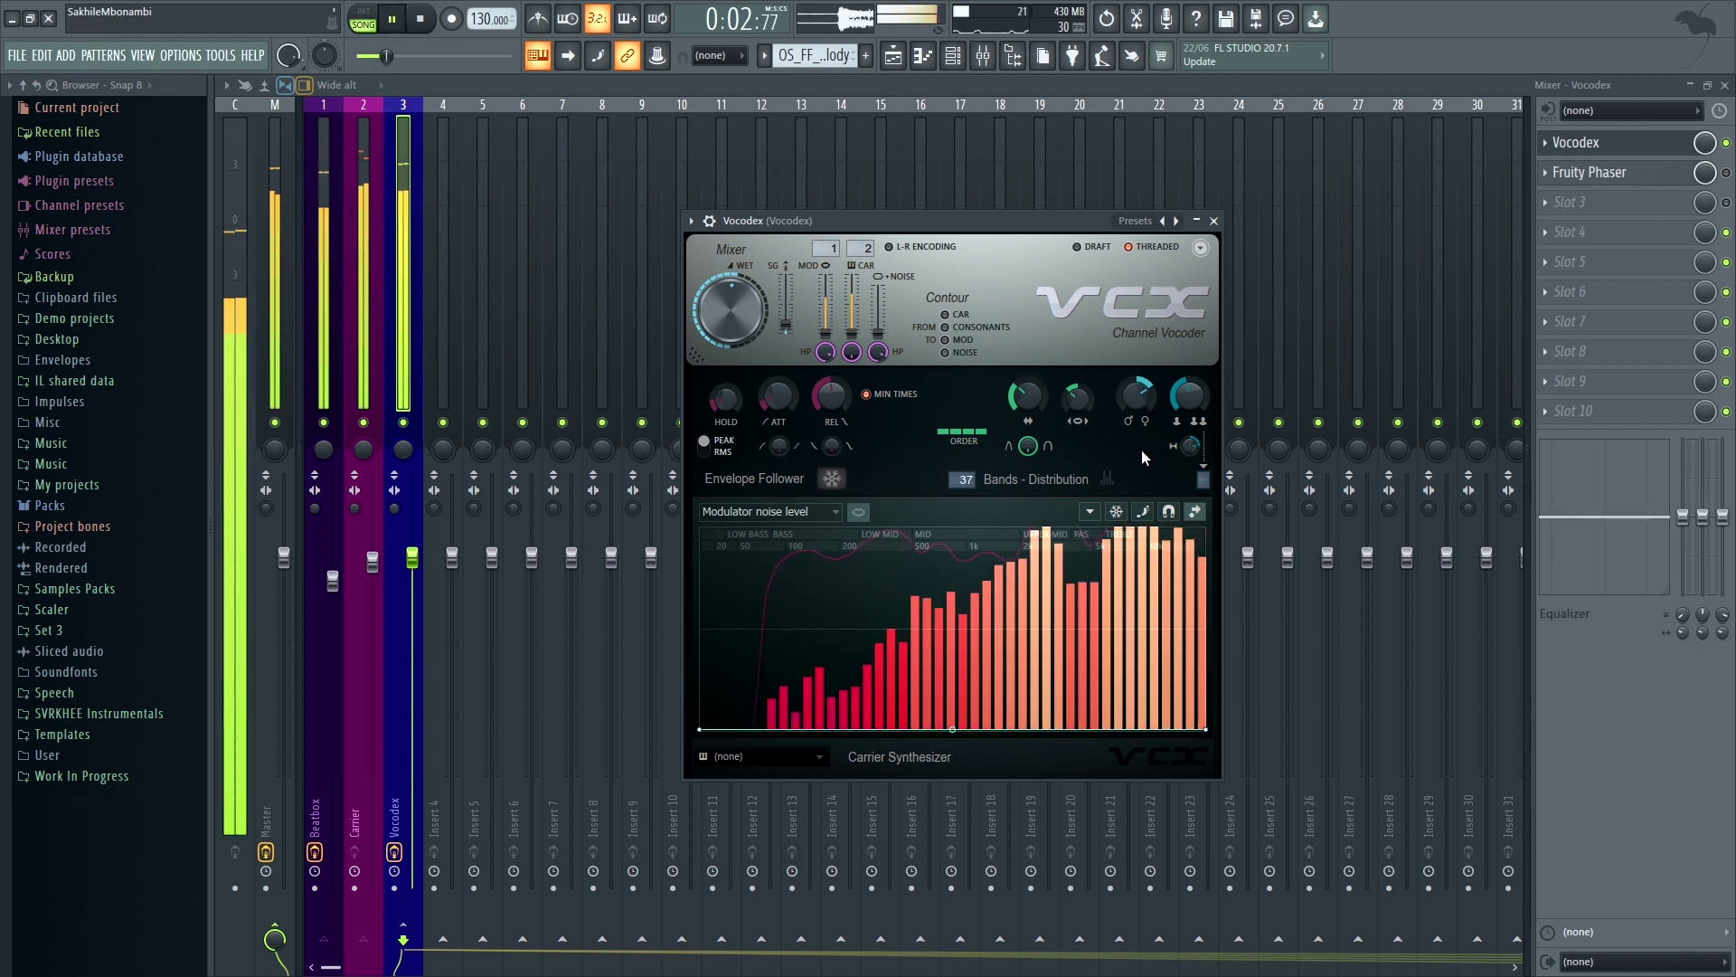
pyautogui.press('space')
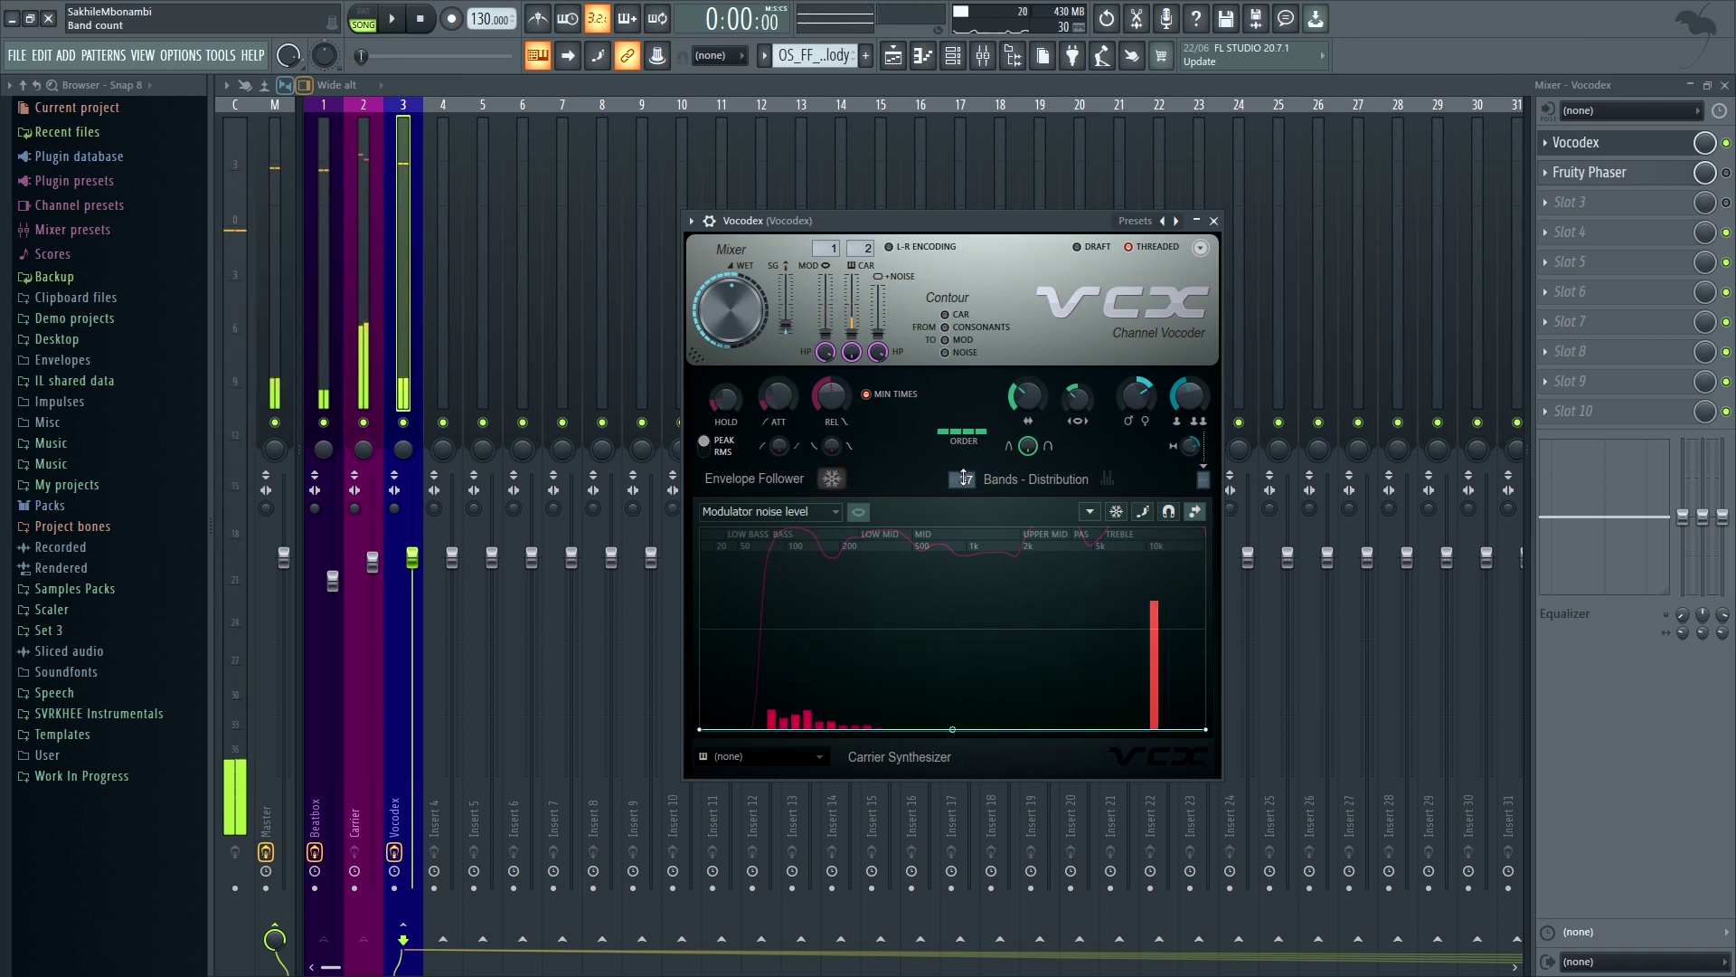
# Set the number of Vocodex bands to 44 and audition the song with the denser band distribution.
pyautogui.moveTo(966, 479); pyautogui.dragTo(966, 470)
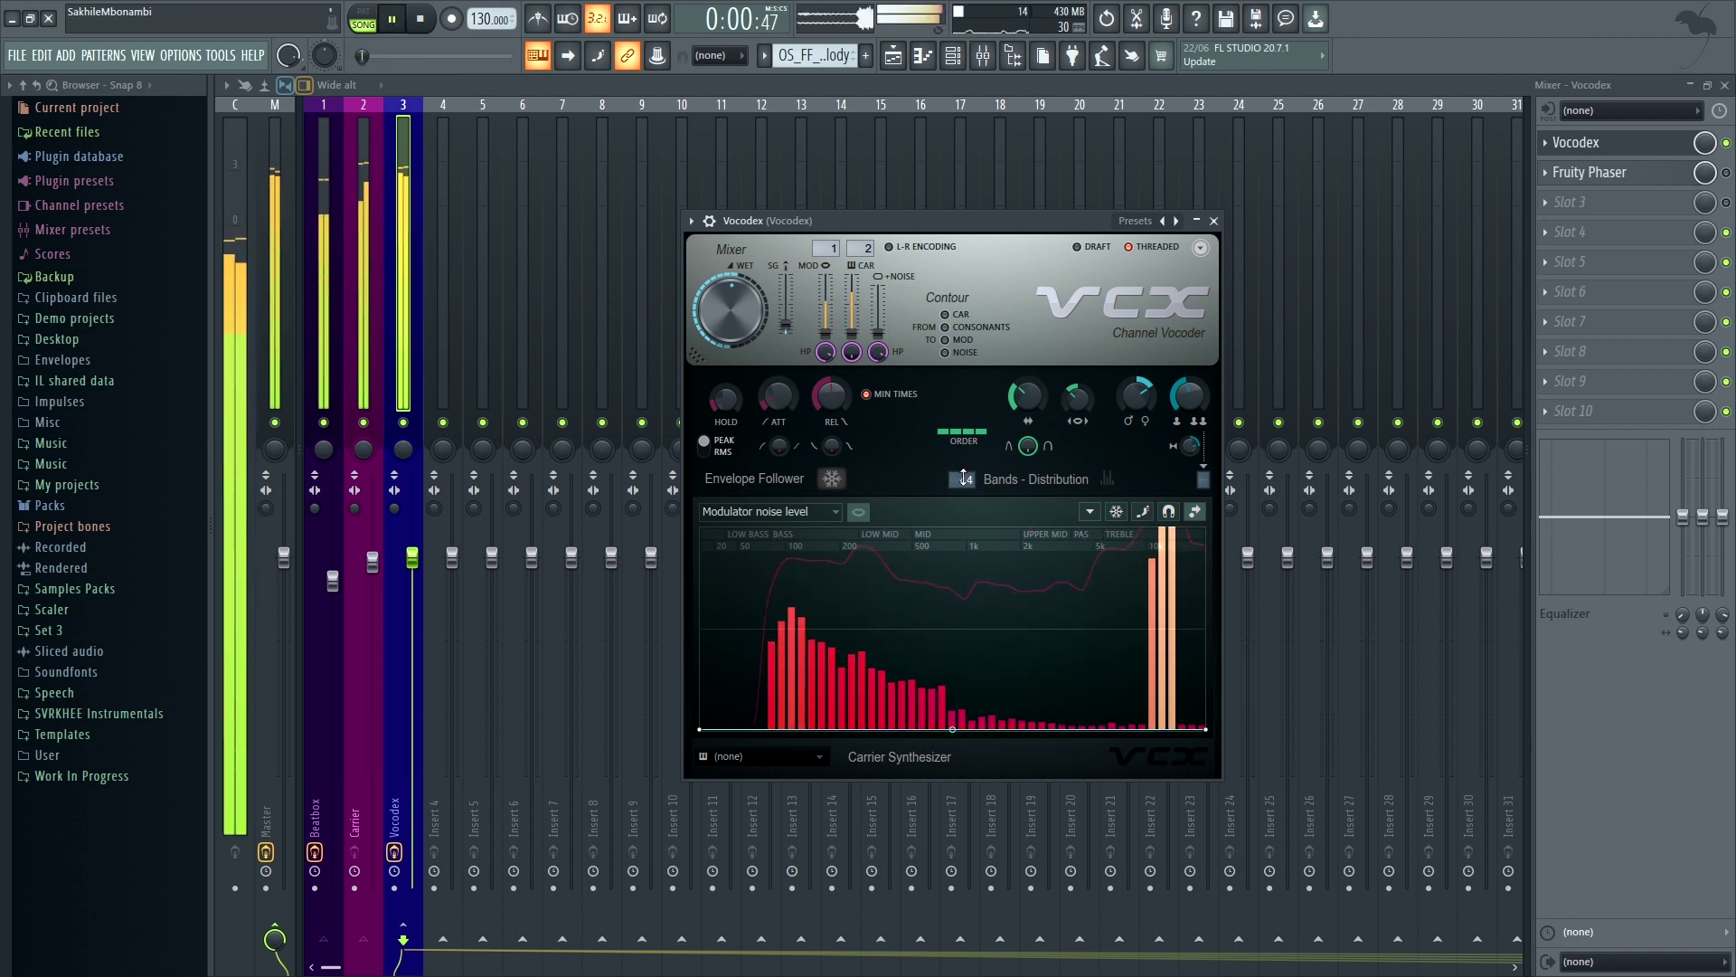
pyautogui.press('space')
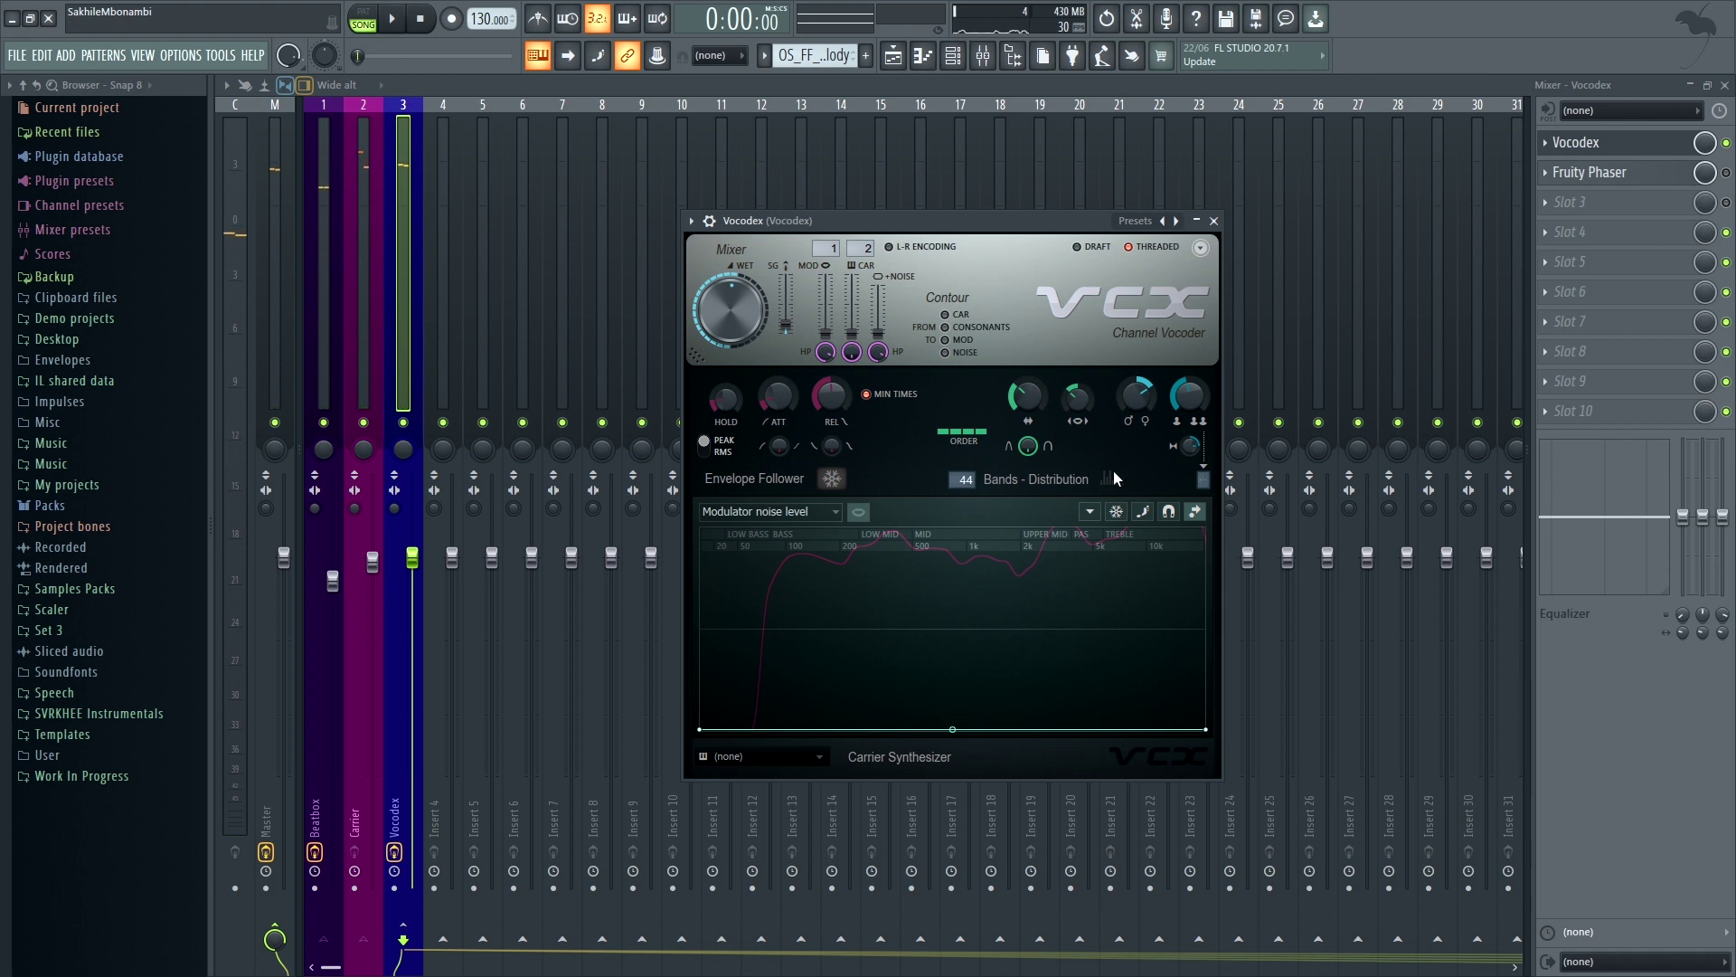
pyautogui.moveTo(965, 479); pyautogui.dragTo(965, 486)
pyautogui.press('space')
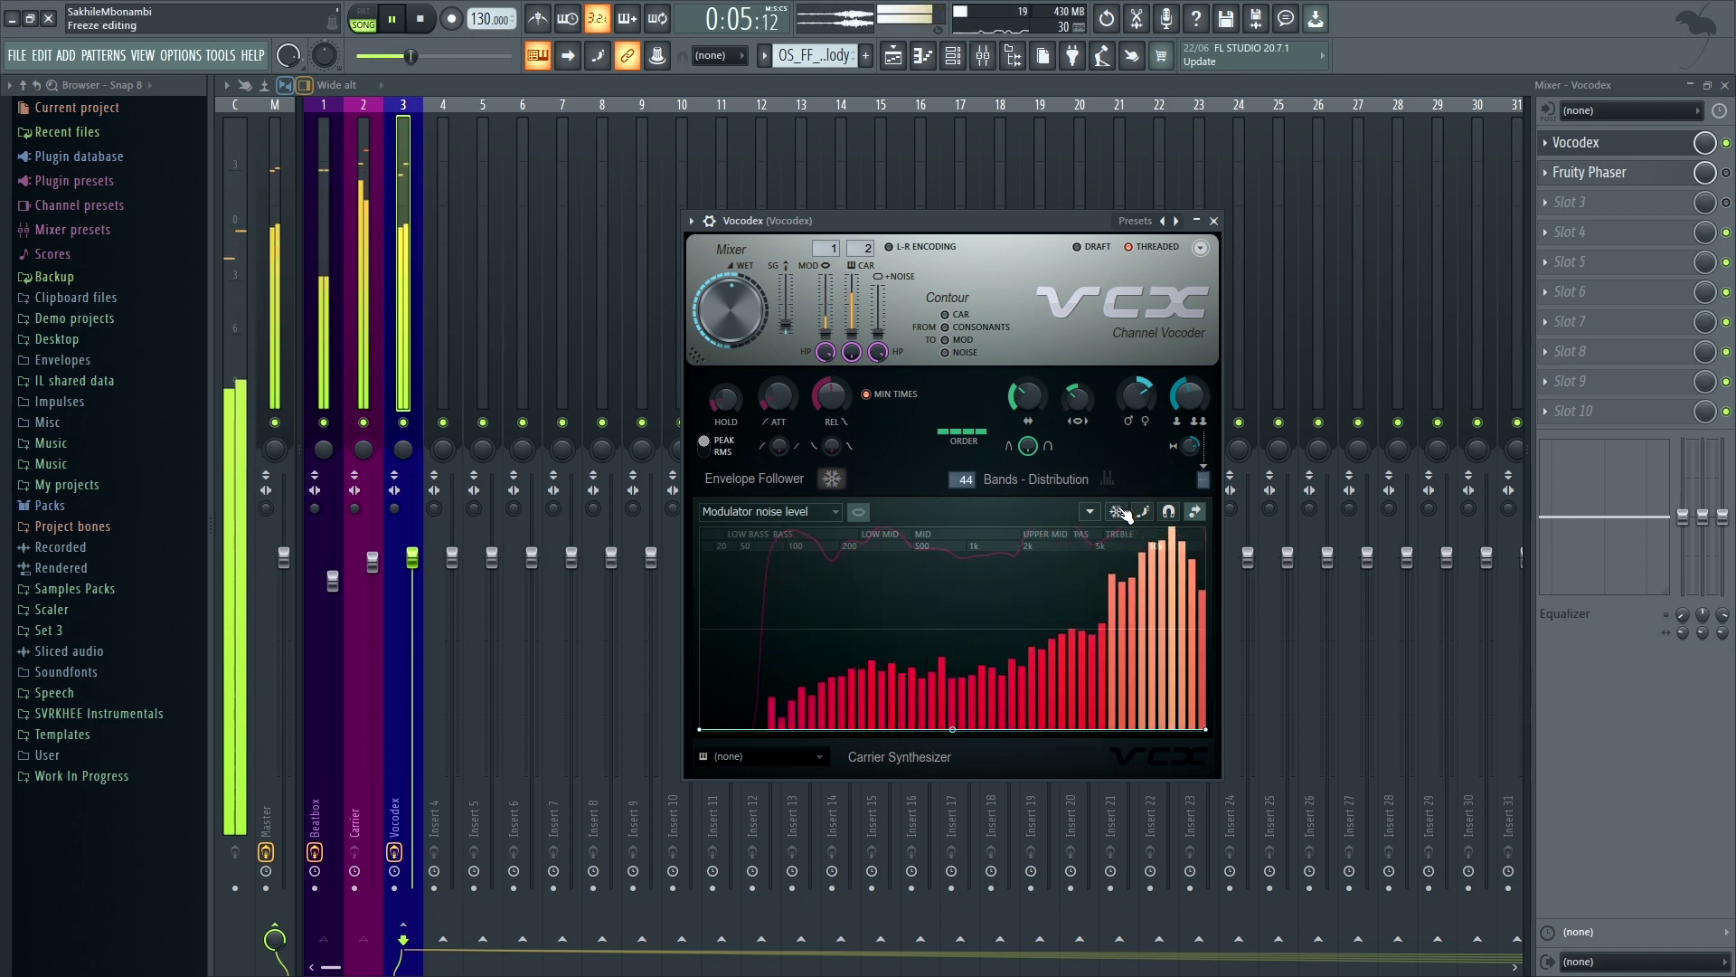
pyautogui.press('space')
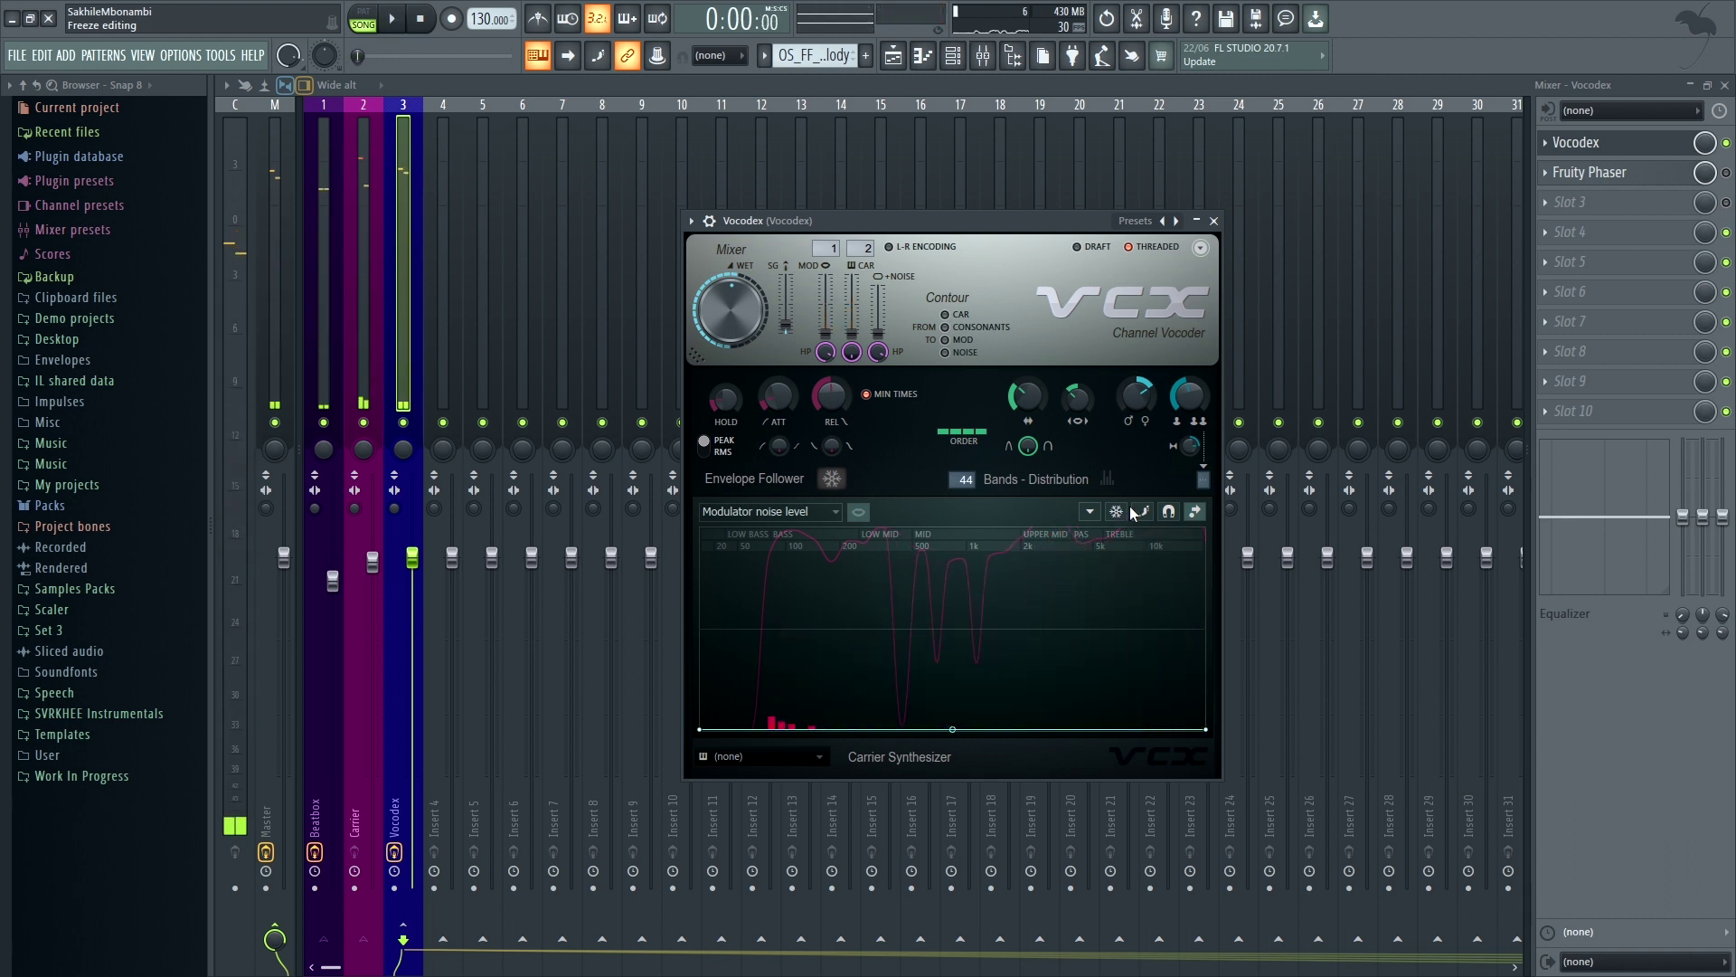
# Open the Fruity Phaser in the Vocodex track's second effect slot and move its window clear of the routed tracks.
pyautogui.moveTo(1105, 231); pyautogui.dragTo(1131, 240)
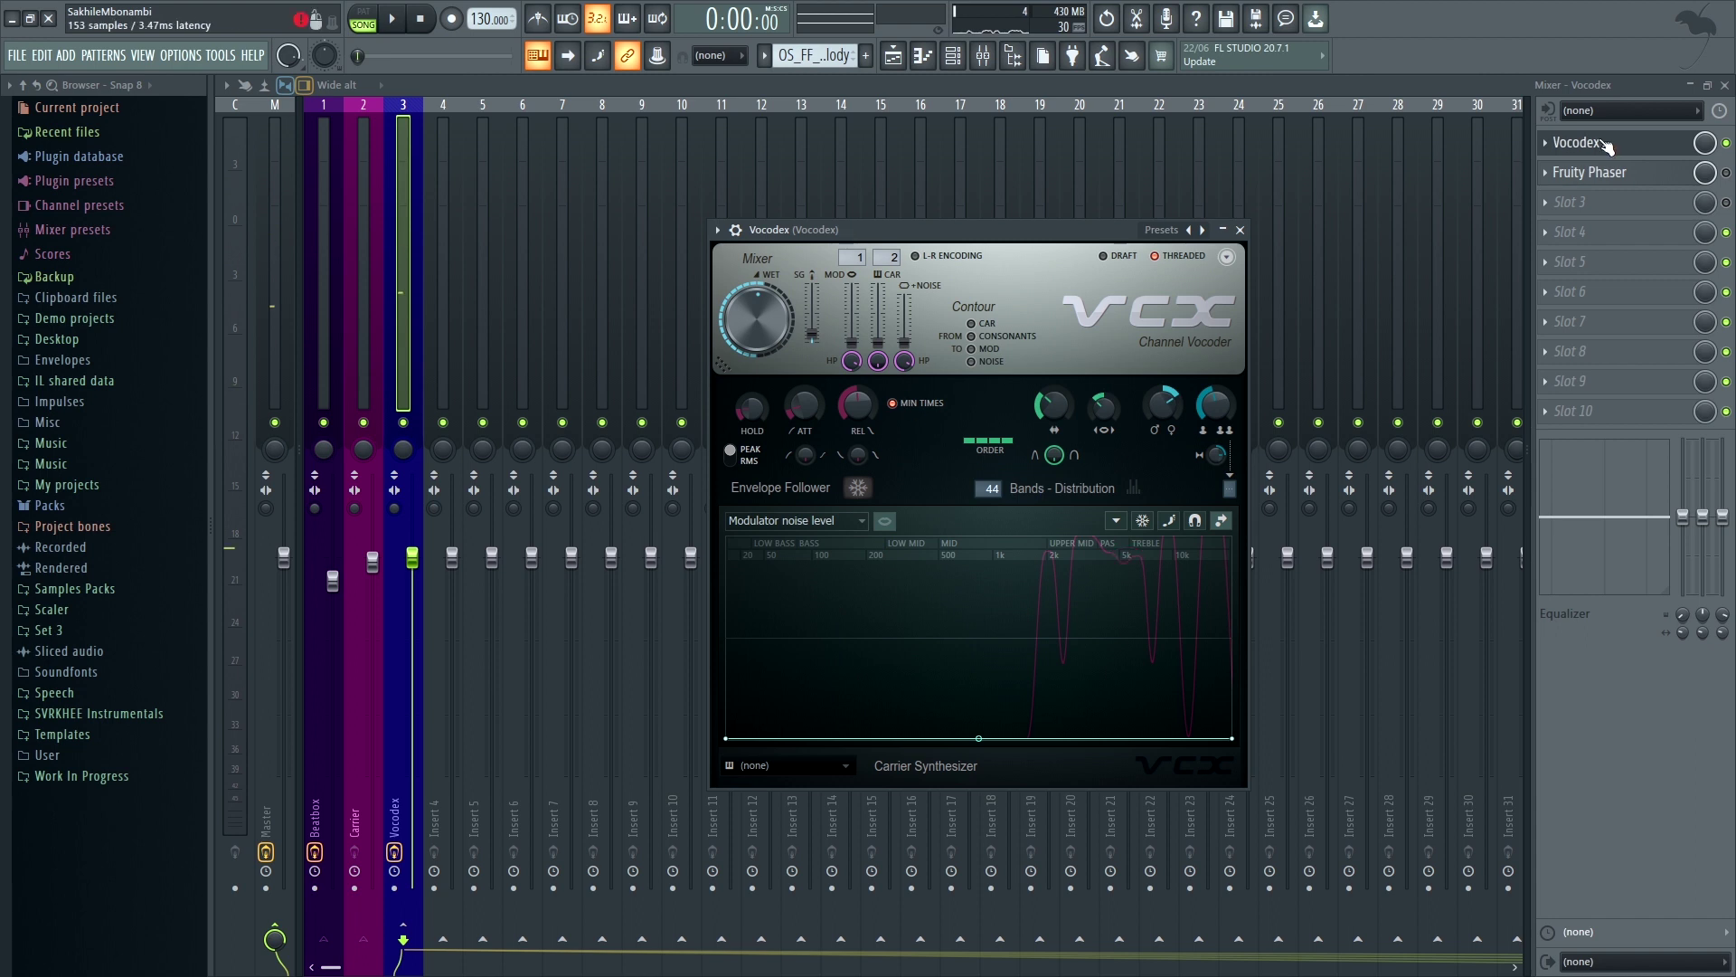
pyautogui.click(1605, 184)
pyautogui.click(1604, 184)
pyautogui.click(1605, 184)
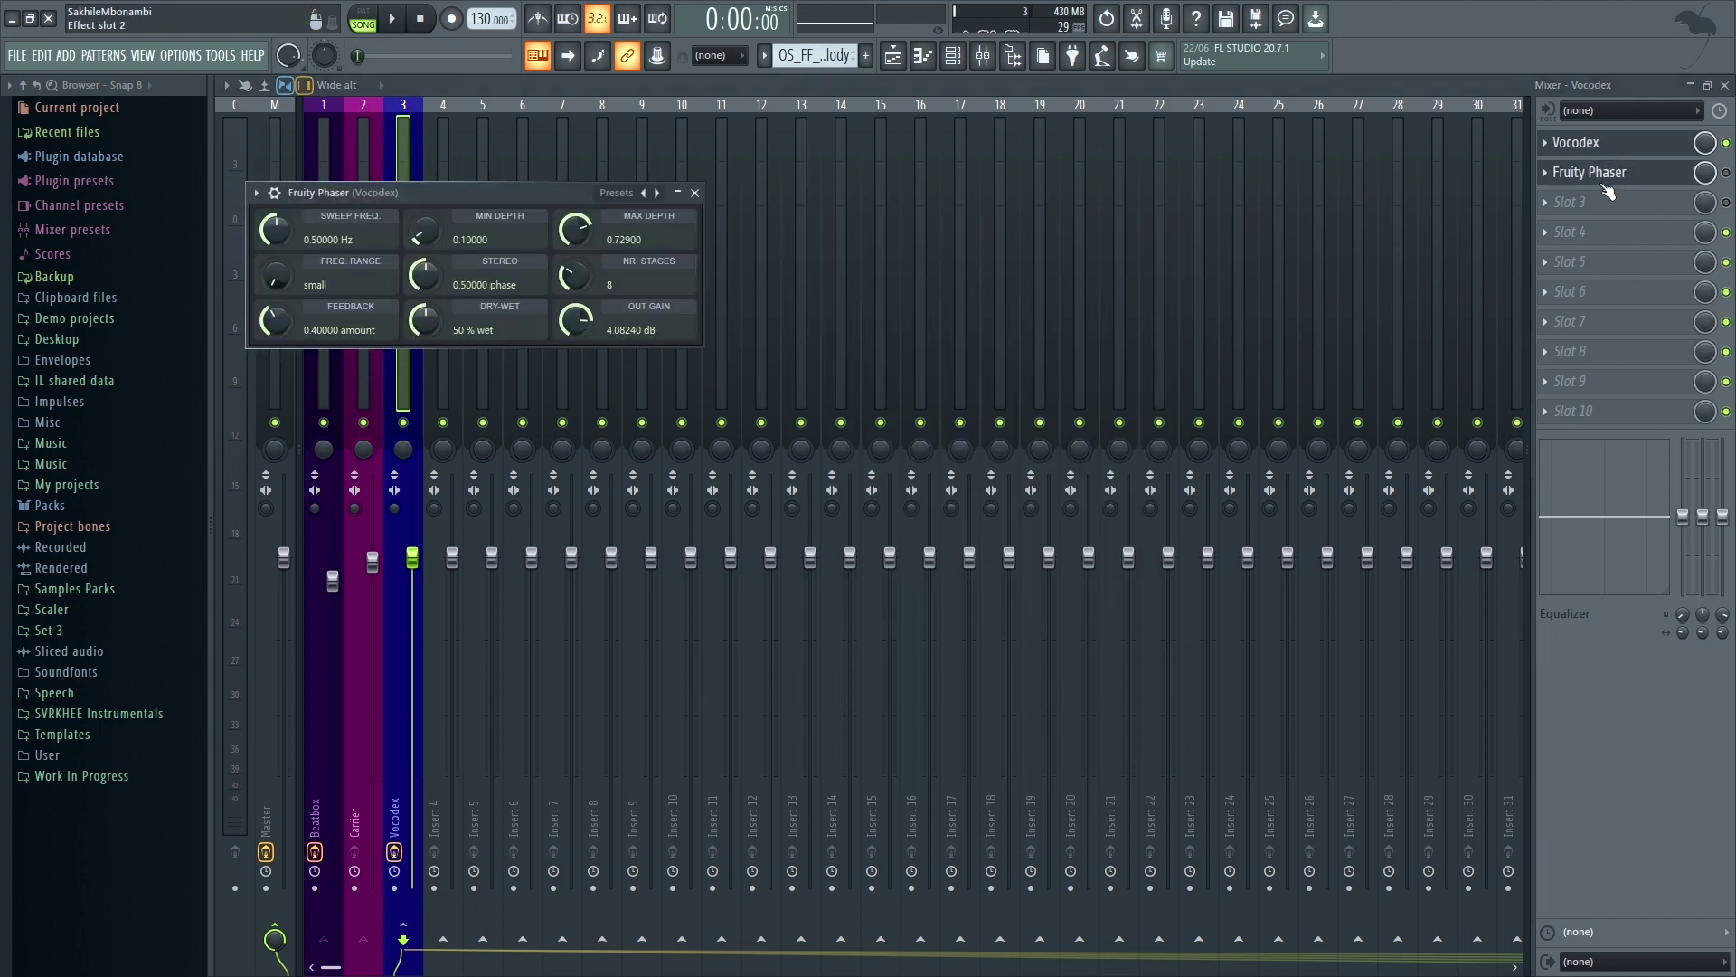
pyautogui.moveTo(535, 194); pyautogui.dragTo(1017, 282)
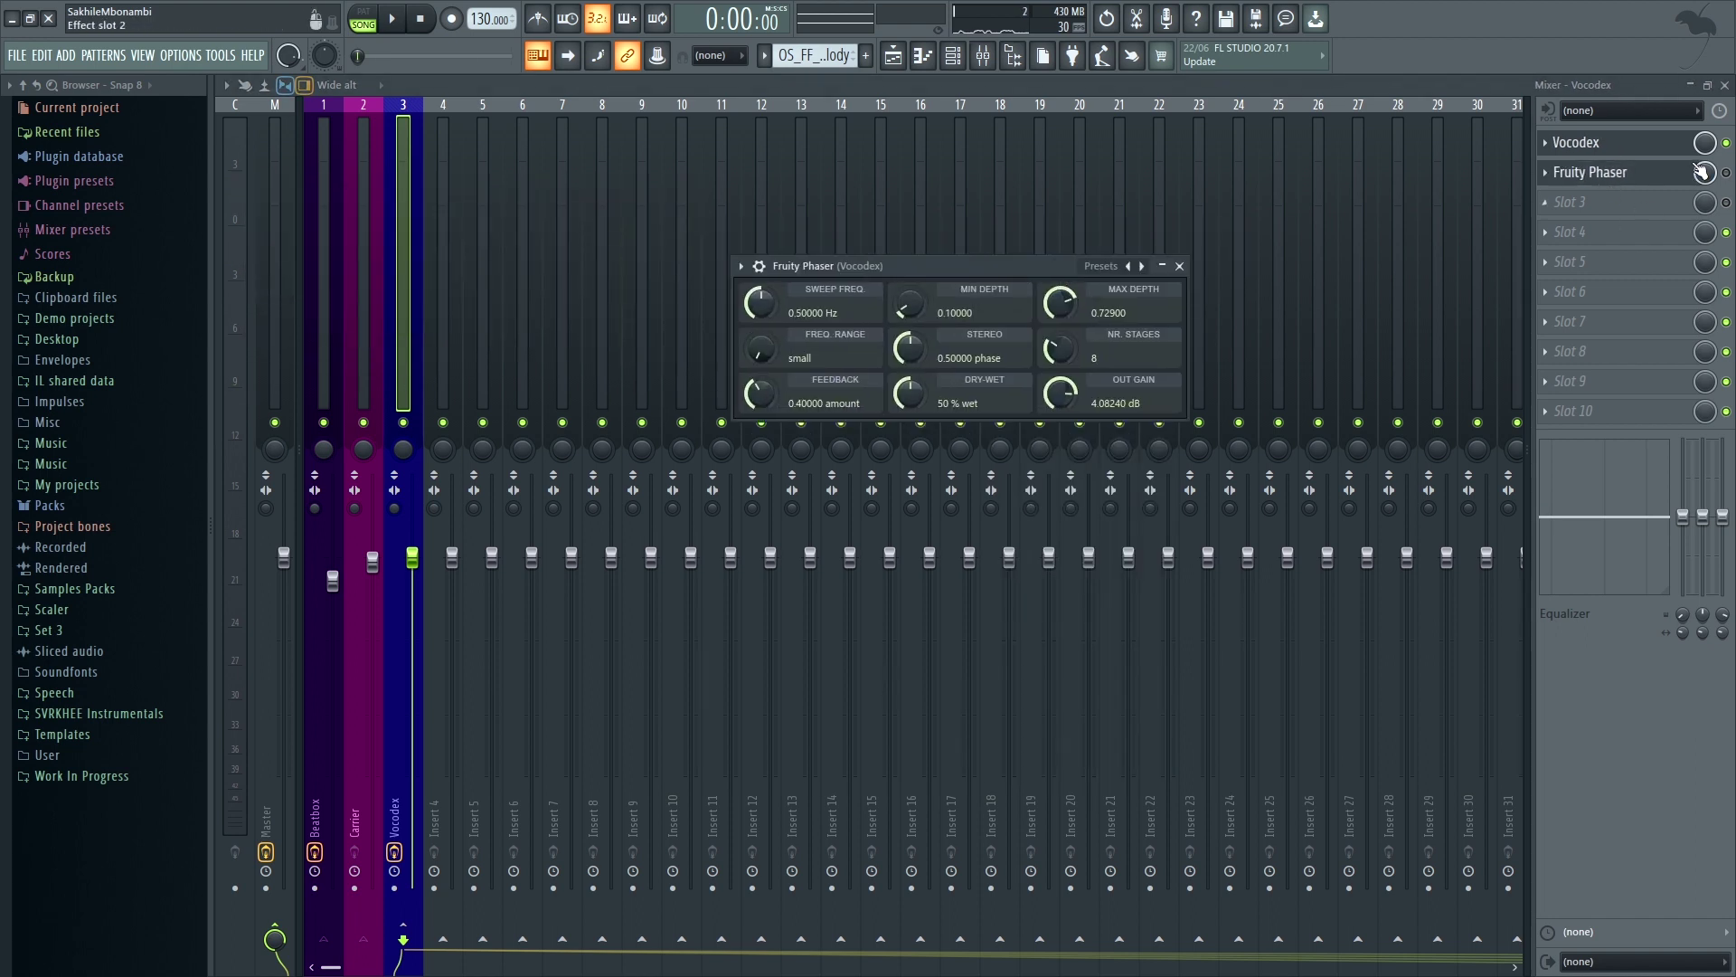
# Enable the Fruity Phaser on the Vocodex track, close its window, and audition the phased vocoder sound.
pyautogui.click(1677, 176)
pyautogui.click(1677, 177)
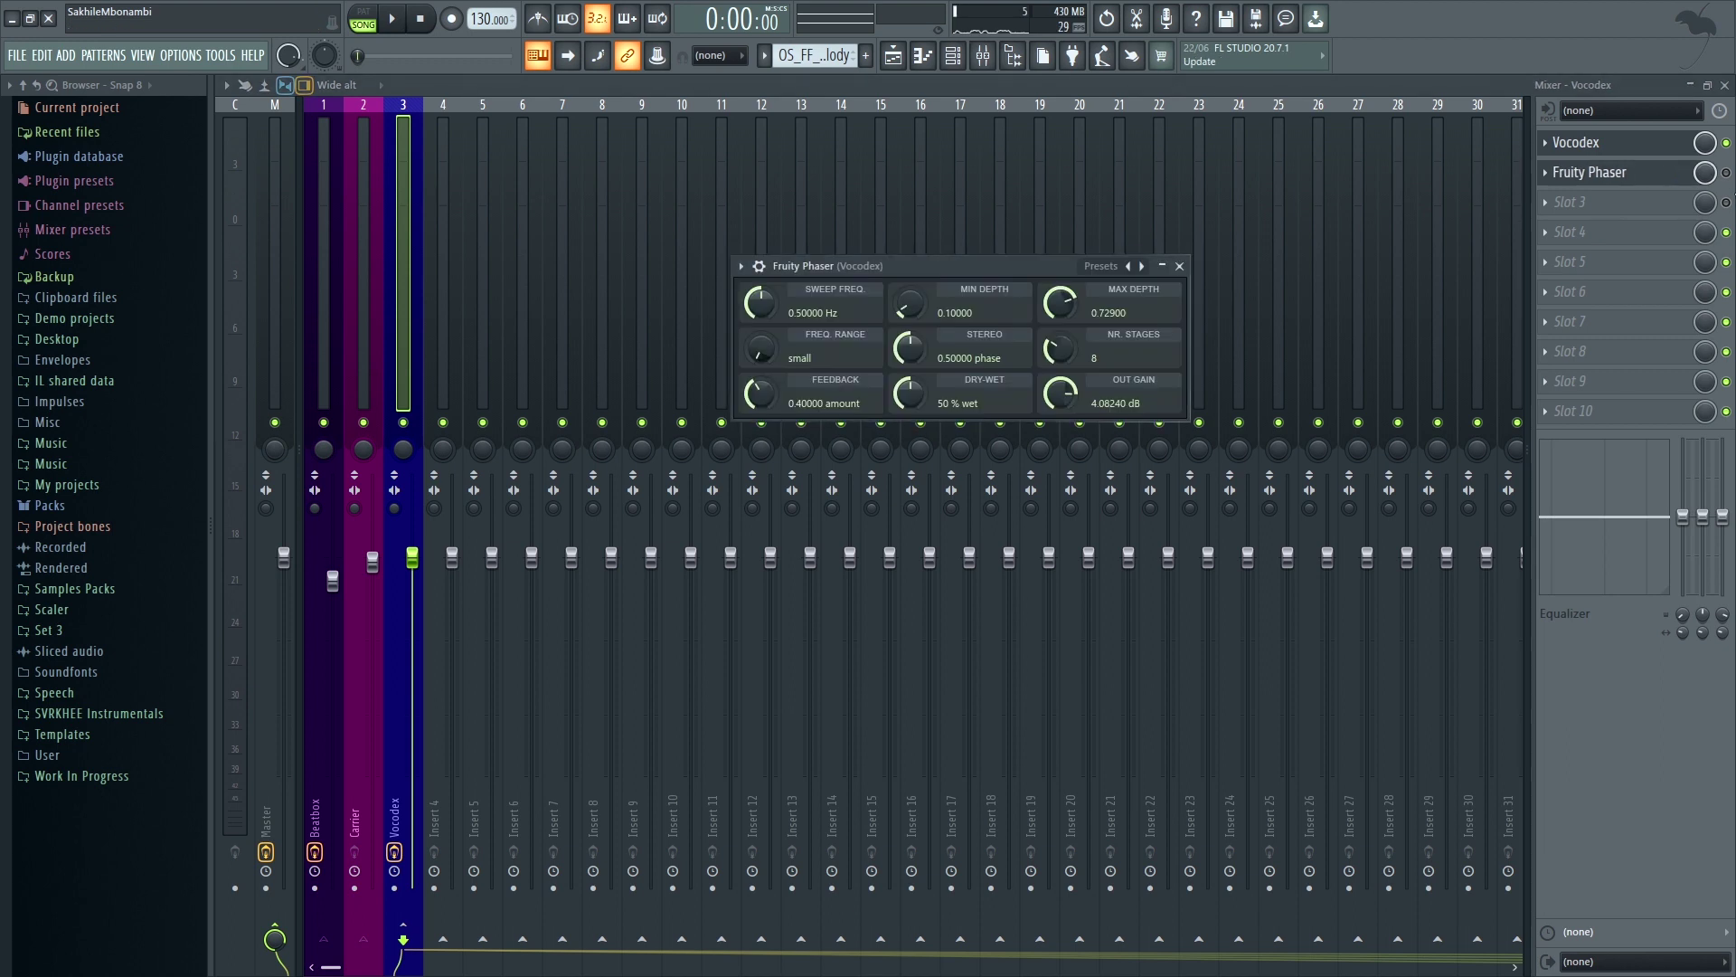
pyautogui.press('Escape')
pyautogui.press('space')
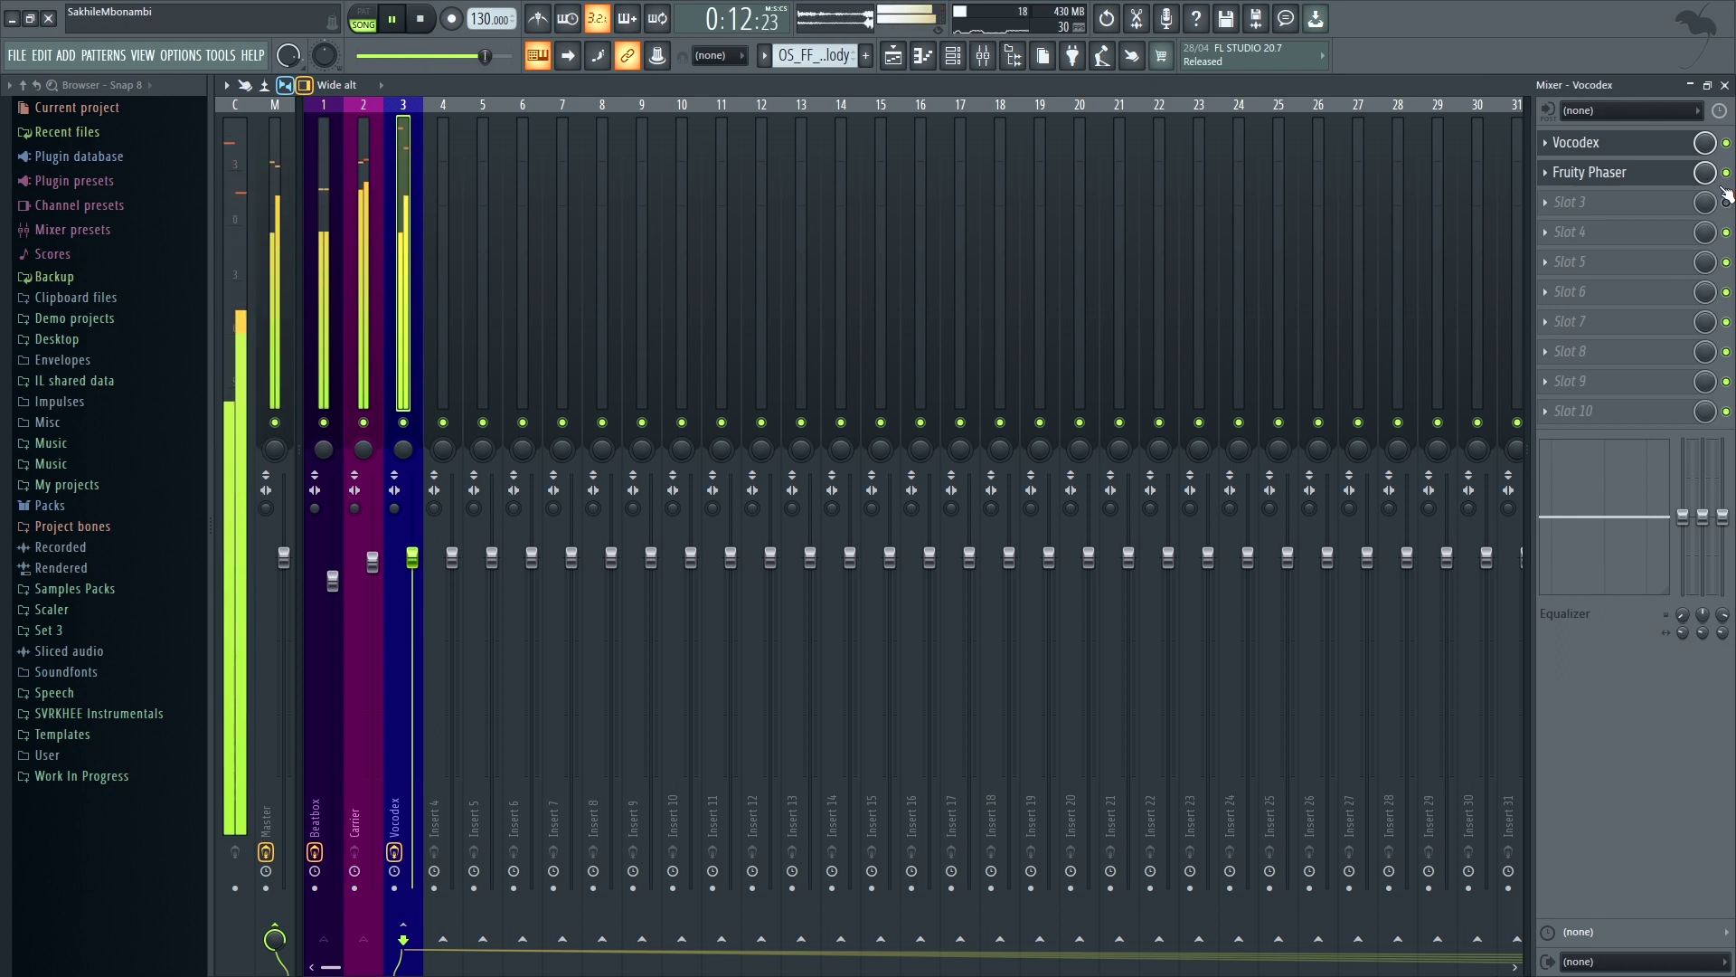
pyautogui.press('space')
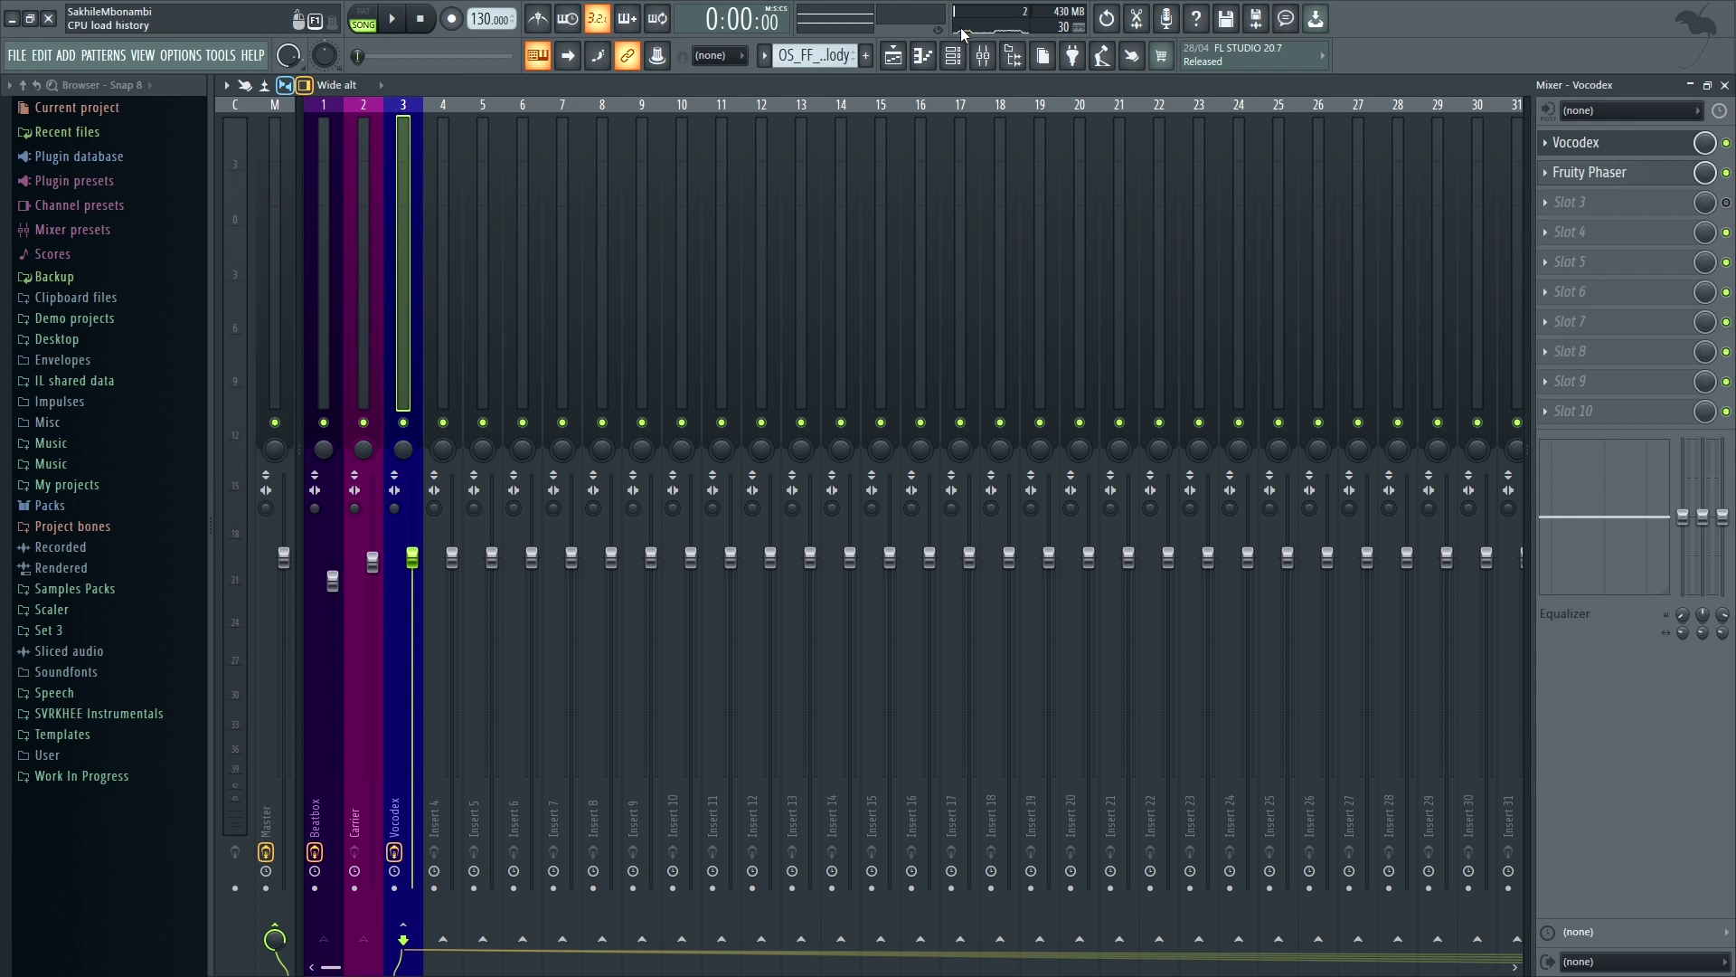
# Examine the Closer Melody pattern and the beatbox audio clip in the Playlist at a closer horizontal zoom.
pyautogui.click(954, 56)
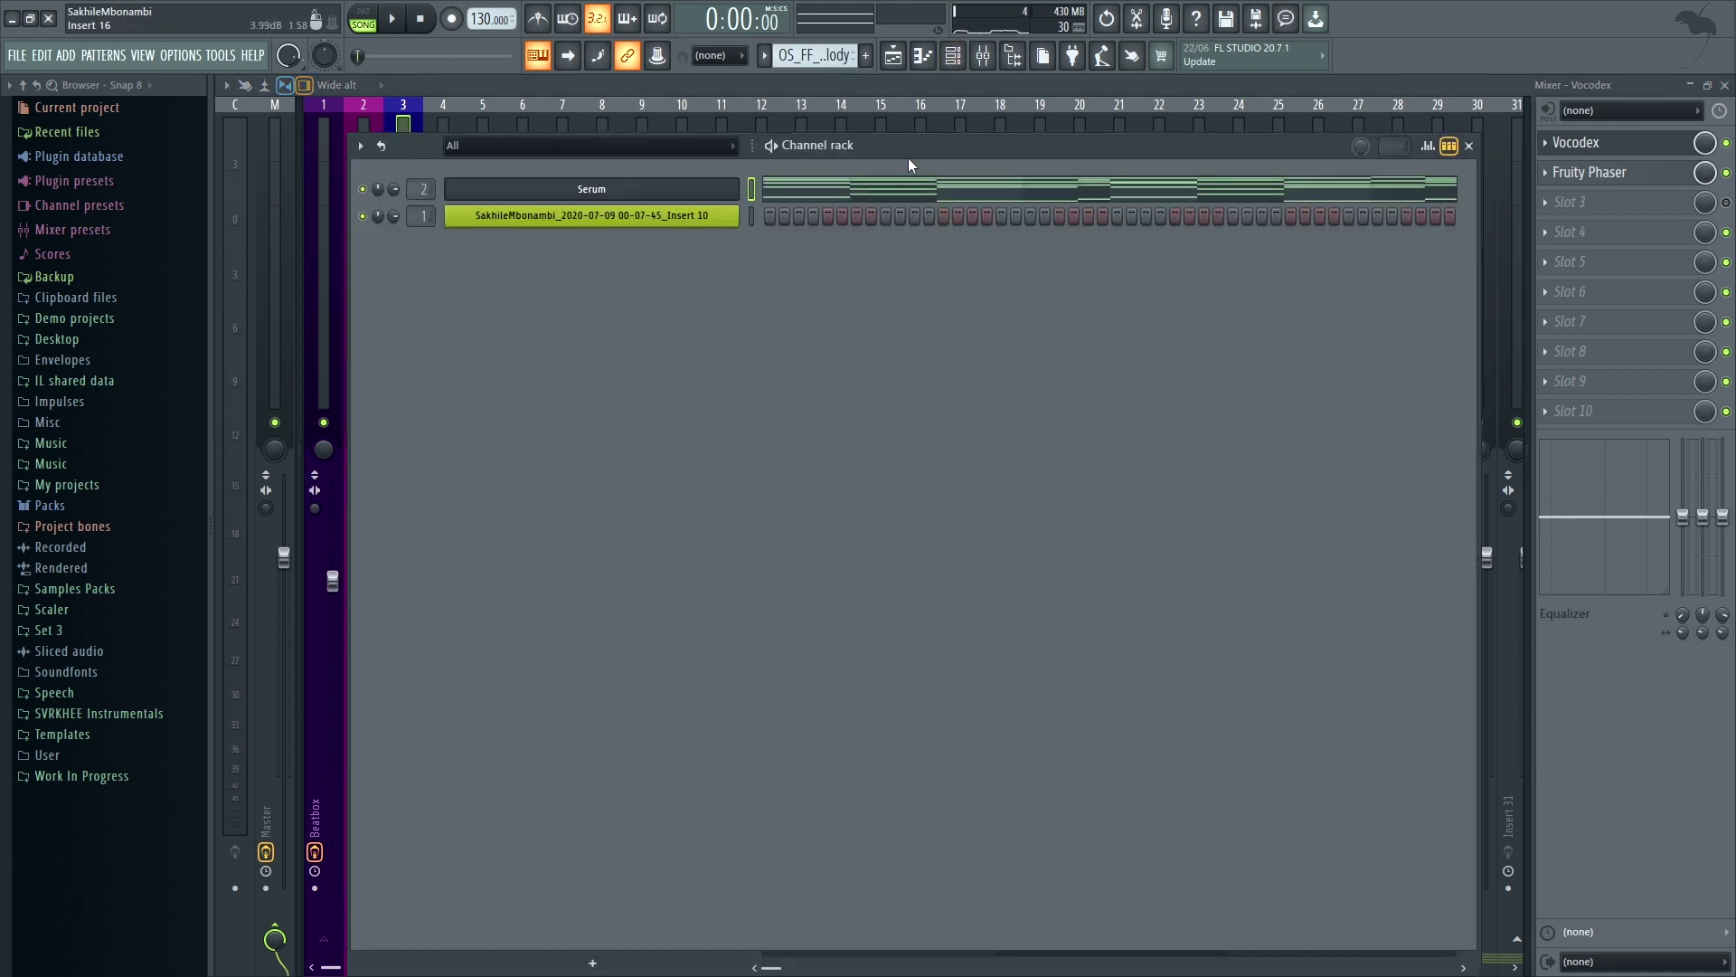
pyautogui.click(892, 56)
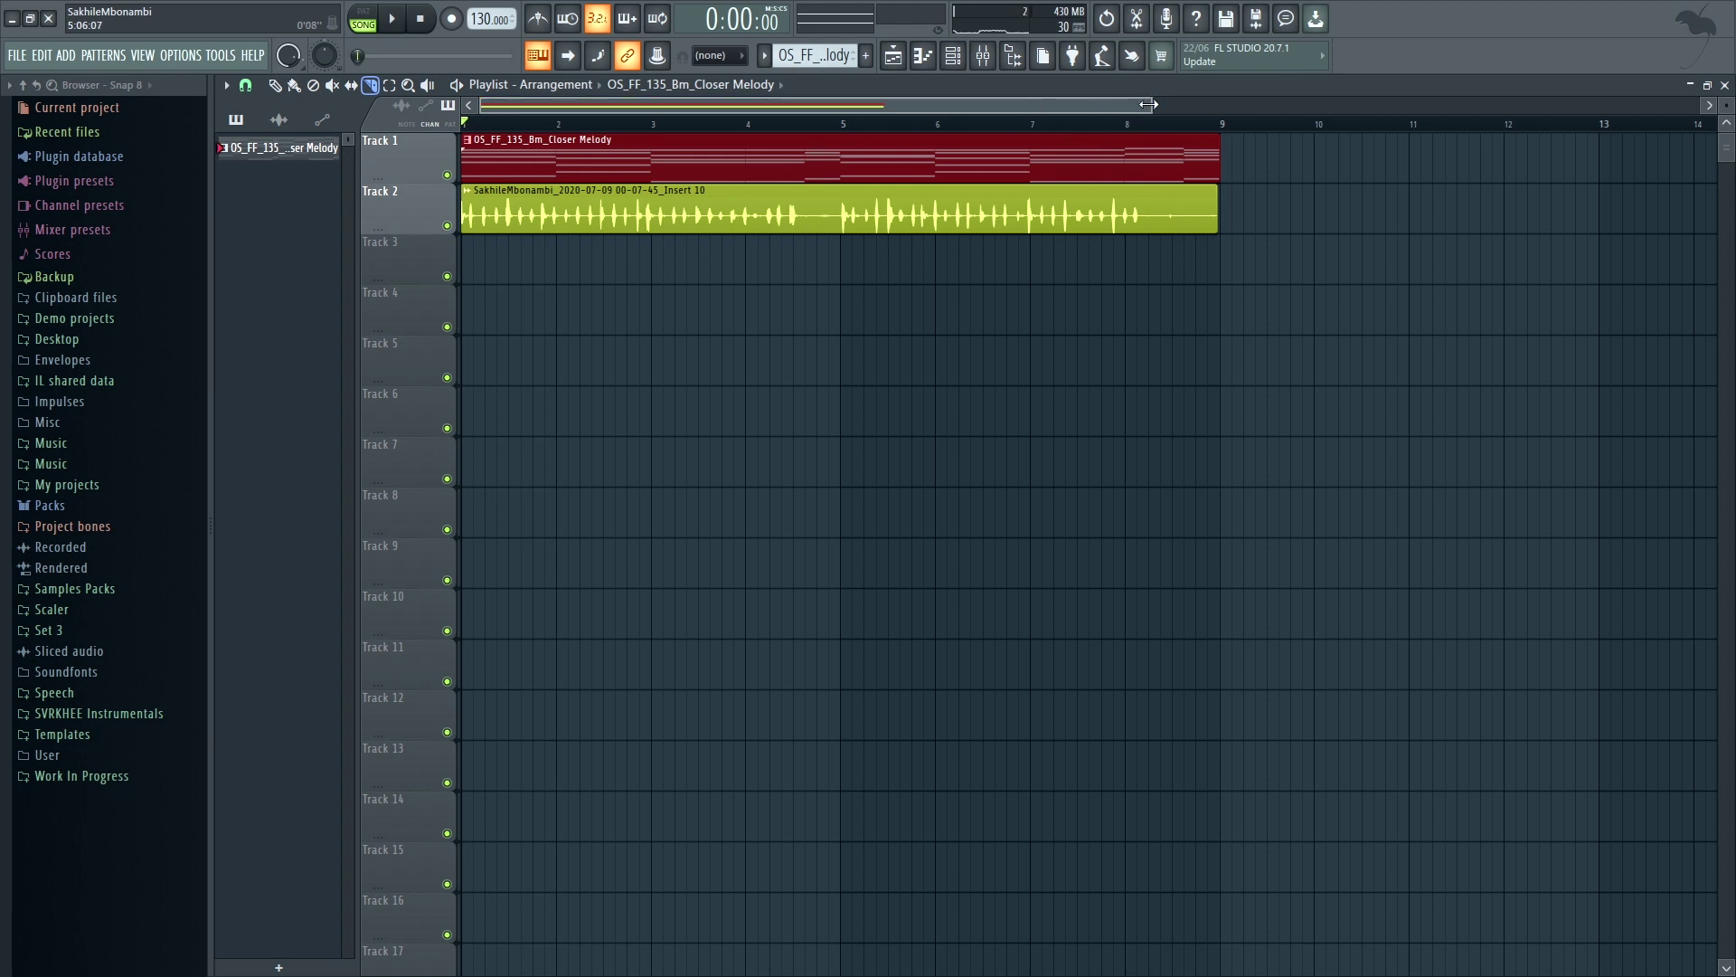
pyautogui.moveTo(1153, 100); pyautogui.dragTo(703, 105)
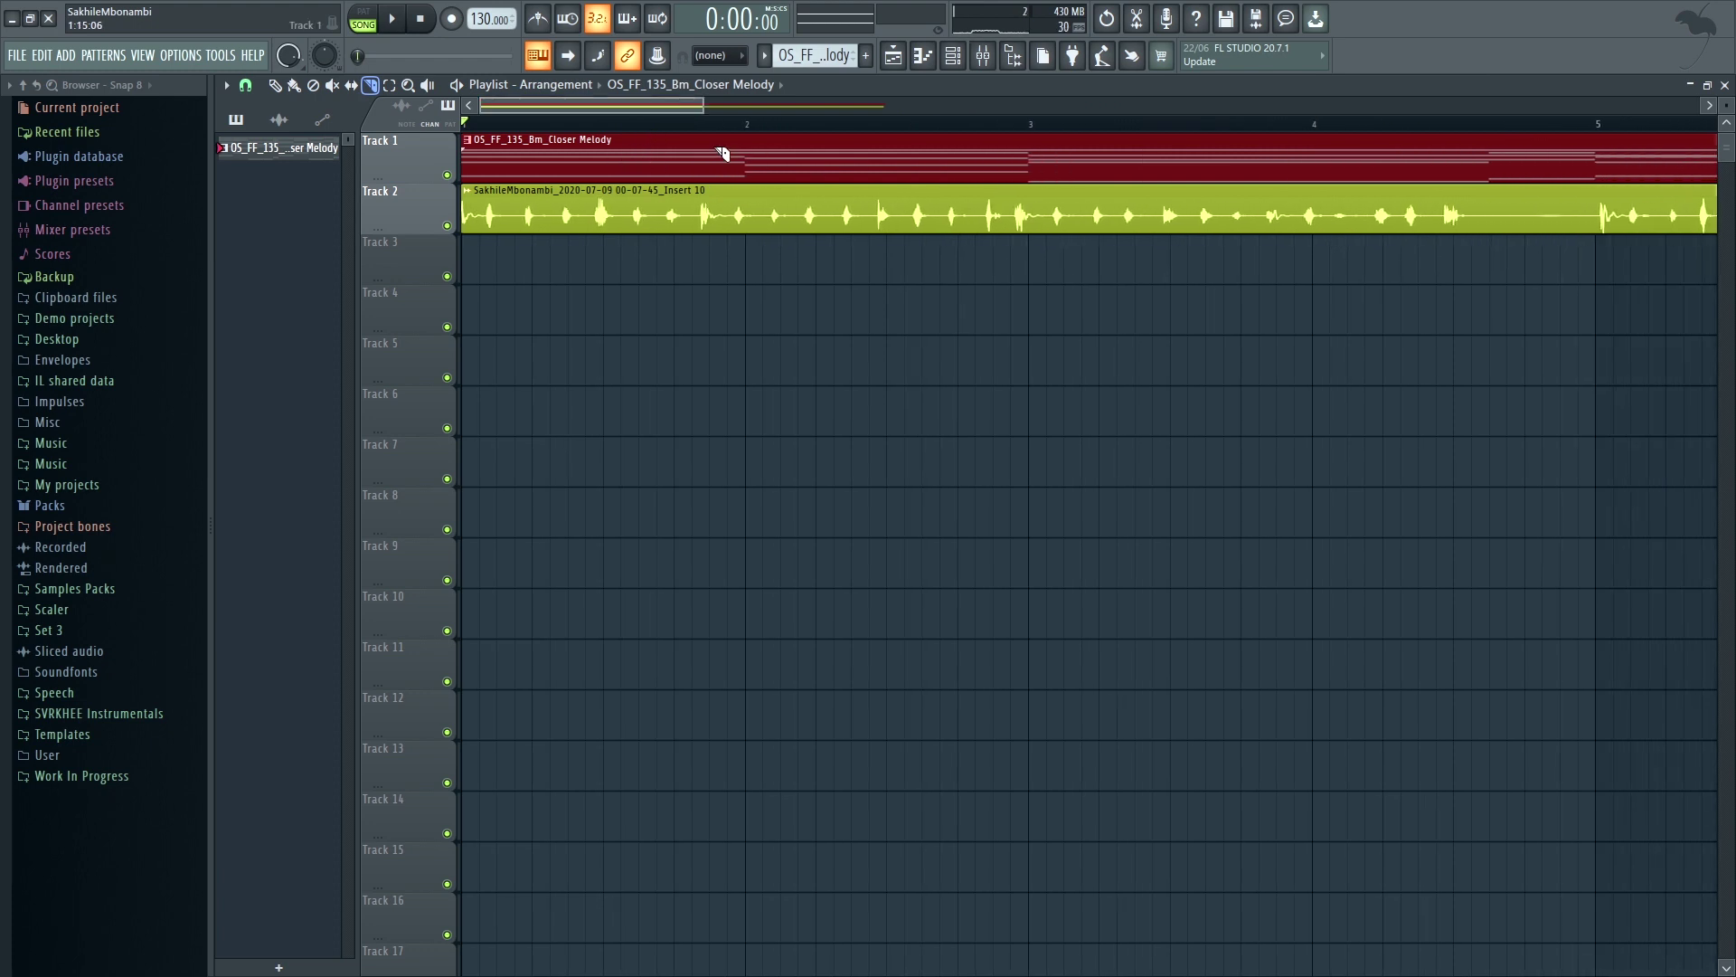
pyautogui.moveTo(704, 105); pyautogui.dragTo(808, 105)
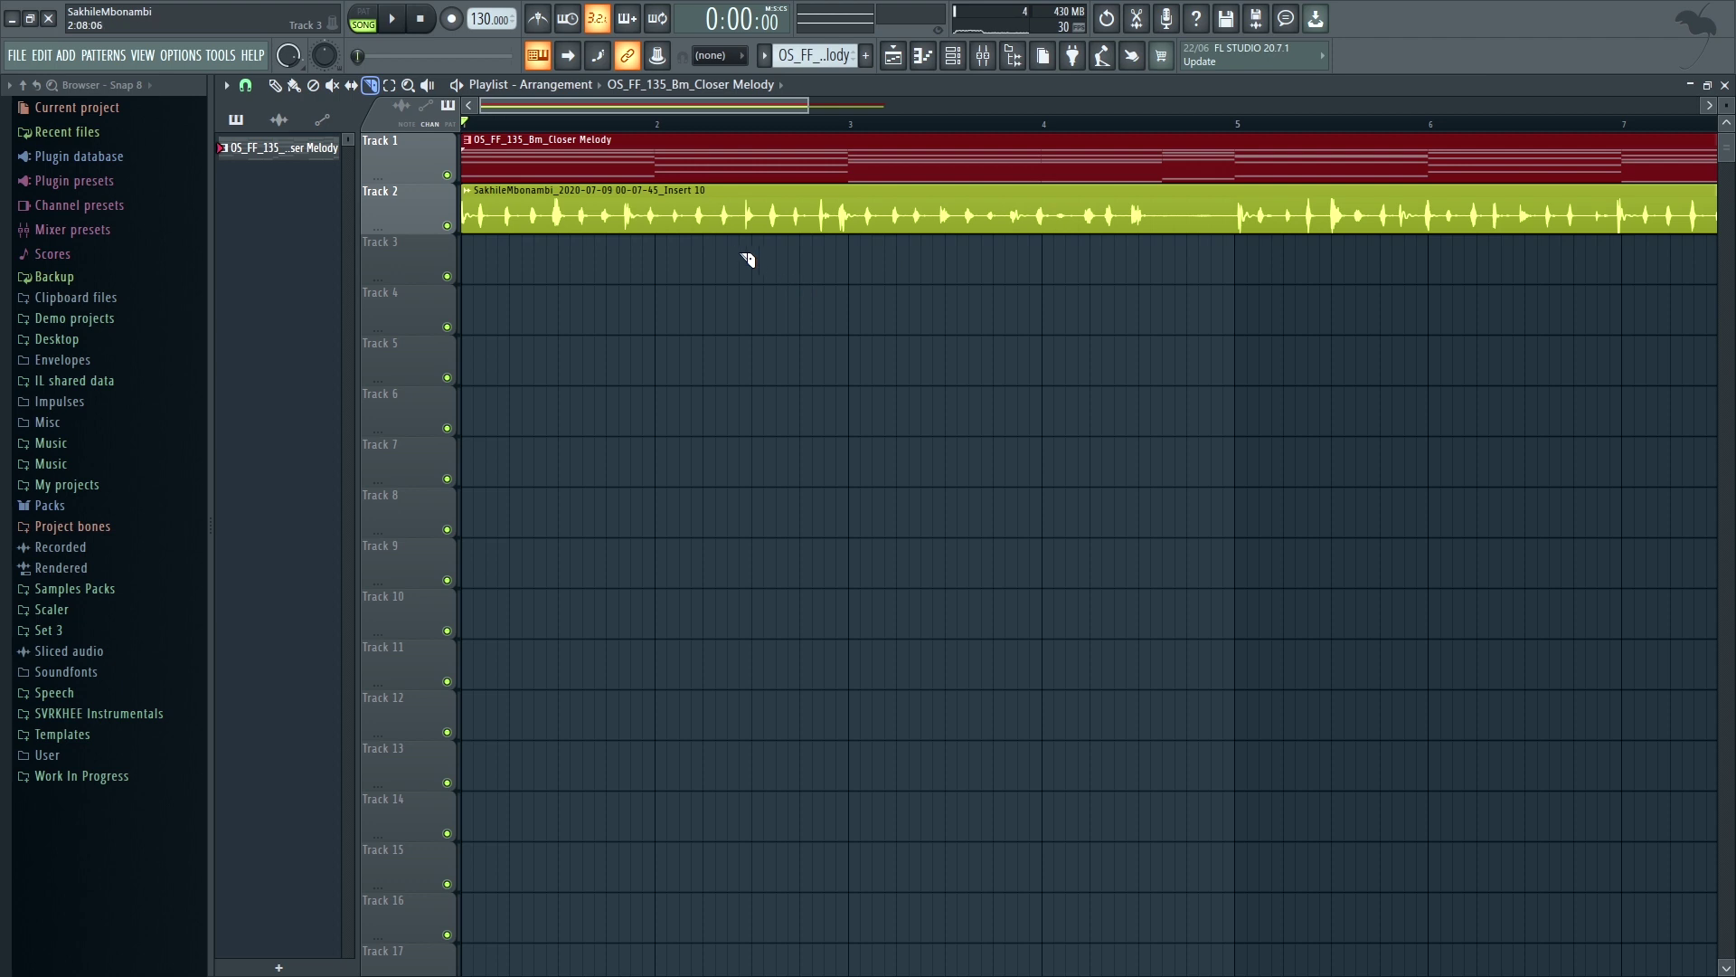
# Enable the first step of the beatbox channel in the Channel rack and open that channel's sampler settings.
pyautogui.click(955, 57)
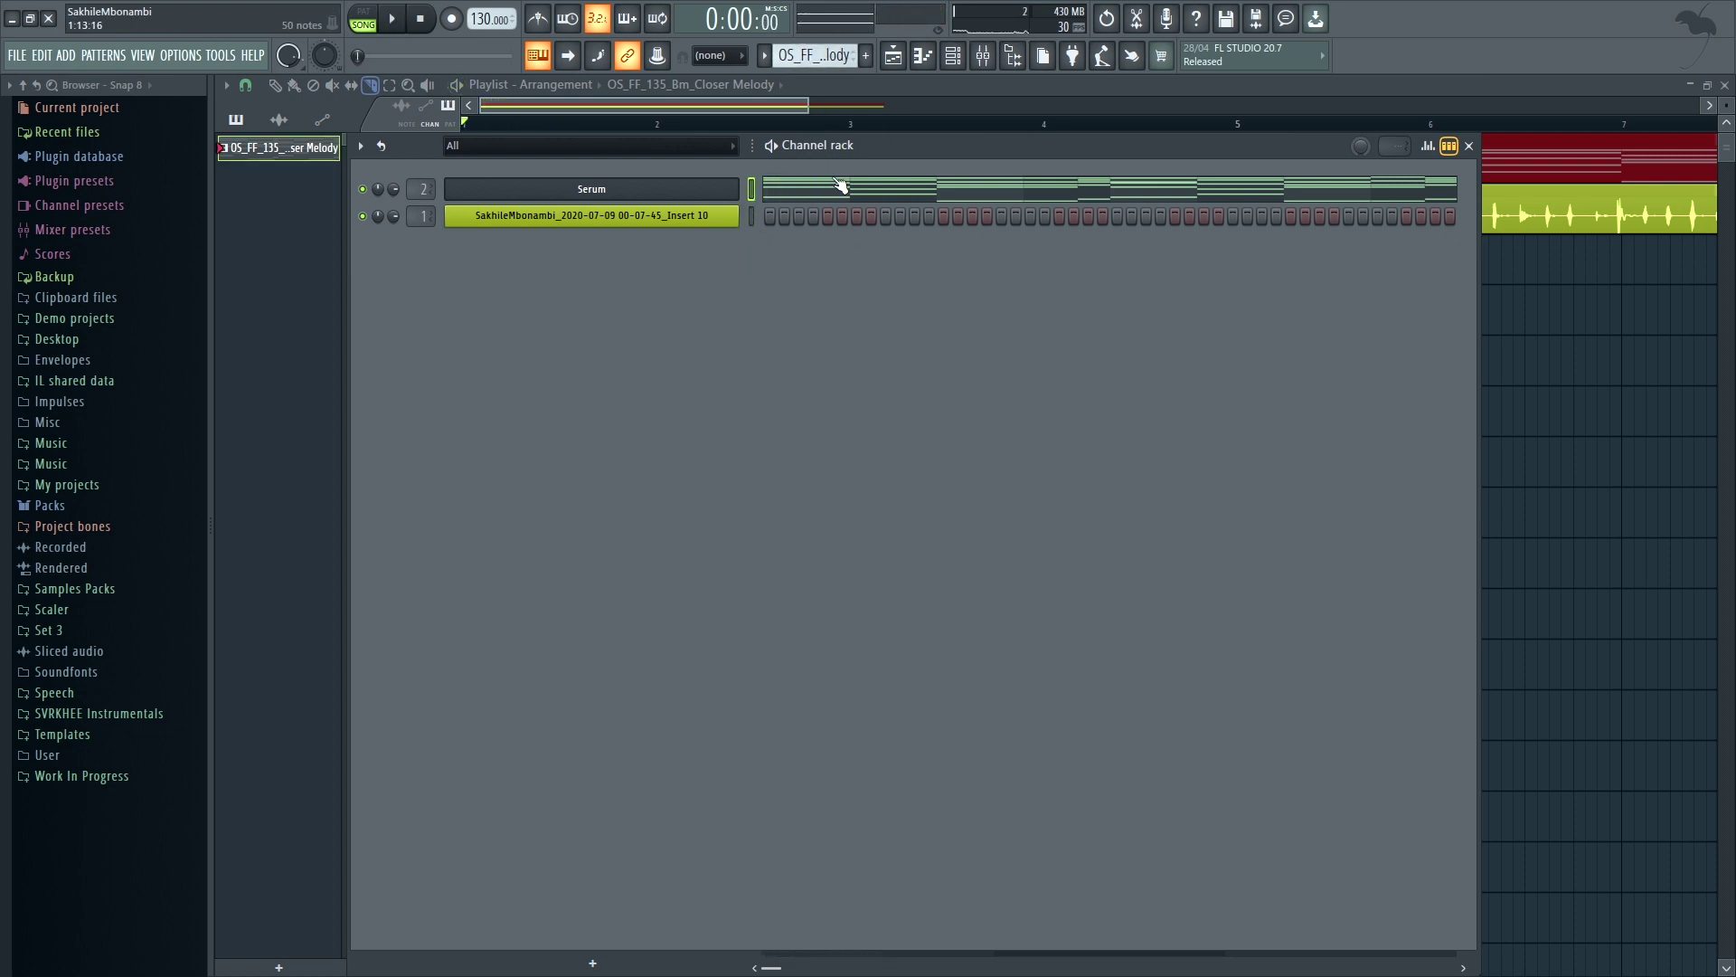
pyautogui.click(771, 217)
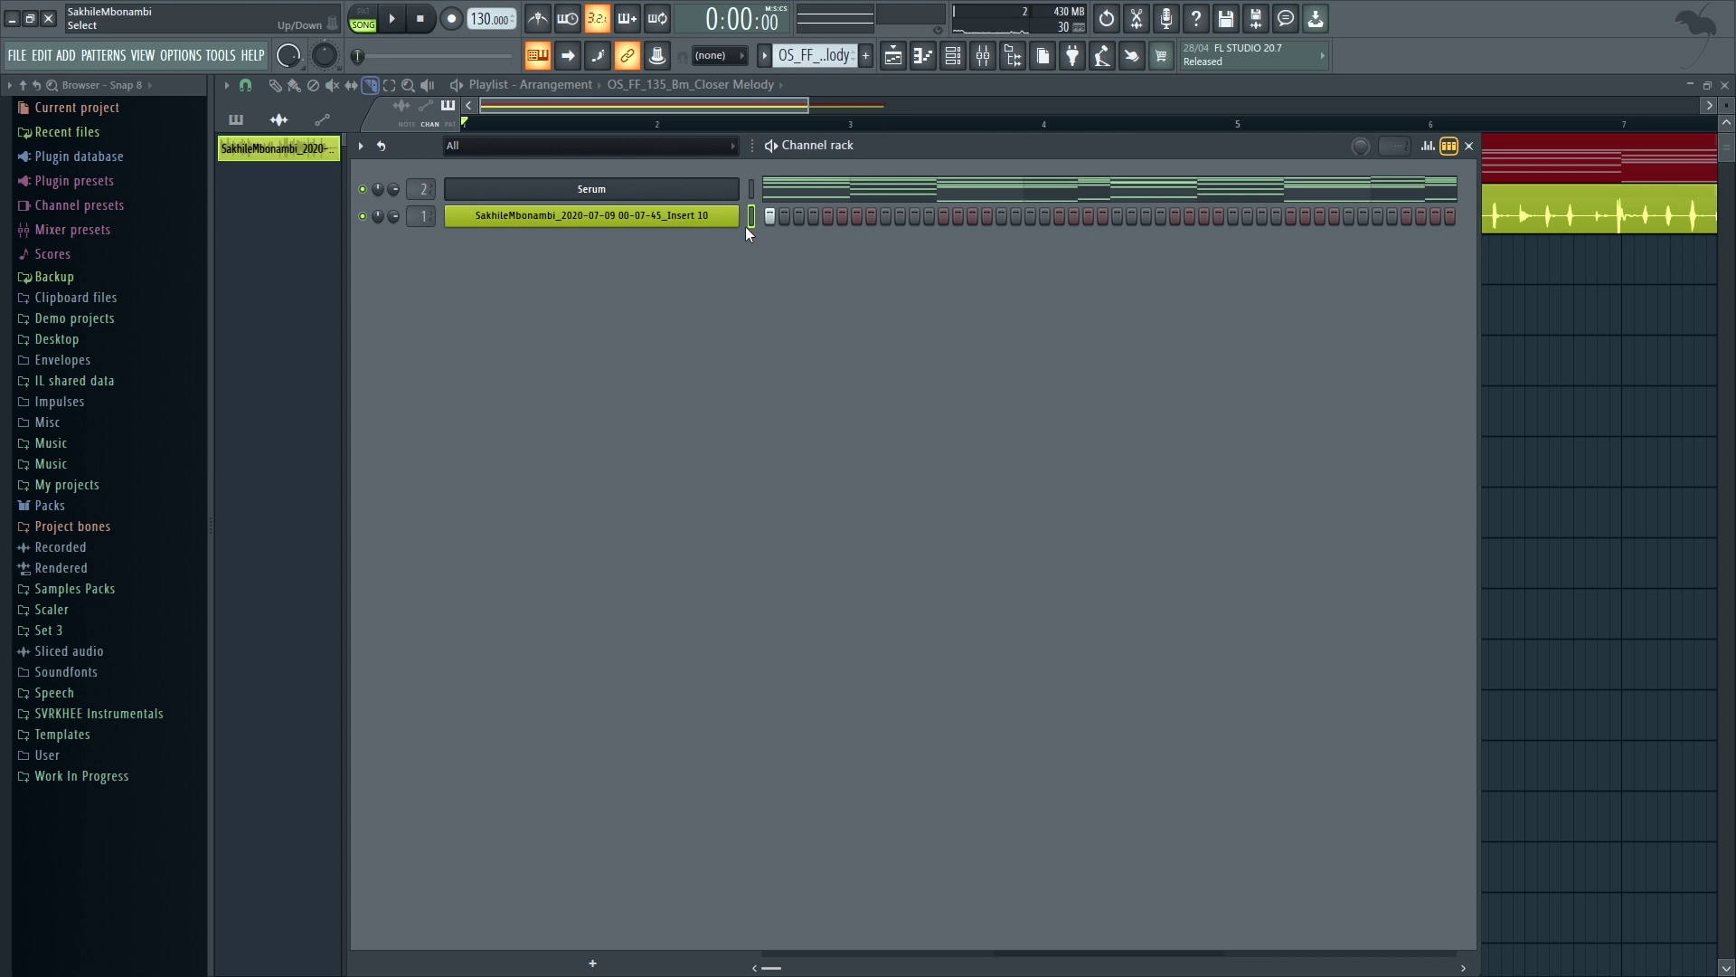
pyautogui.click(678, 217)
pyautogui.moveTo(620, 335); pyautogui.dragTo(697, 337)
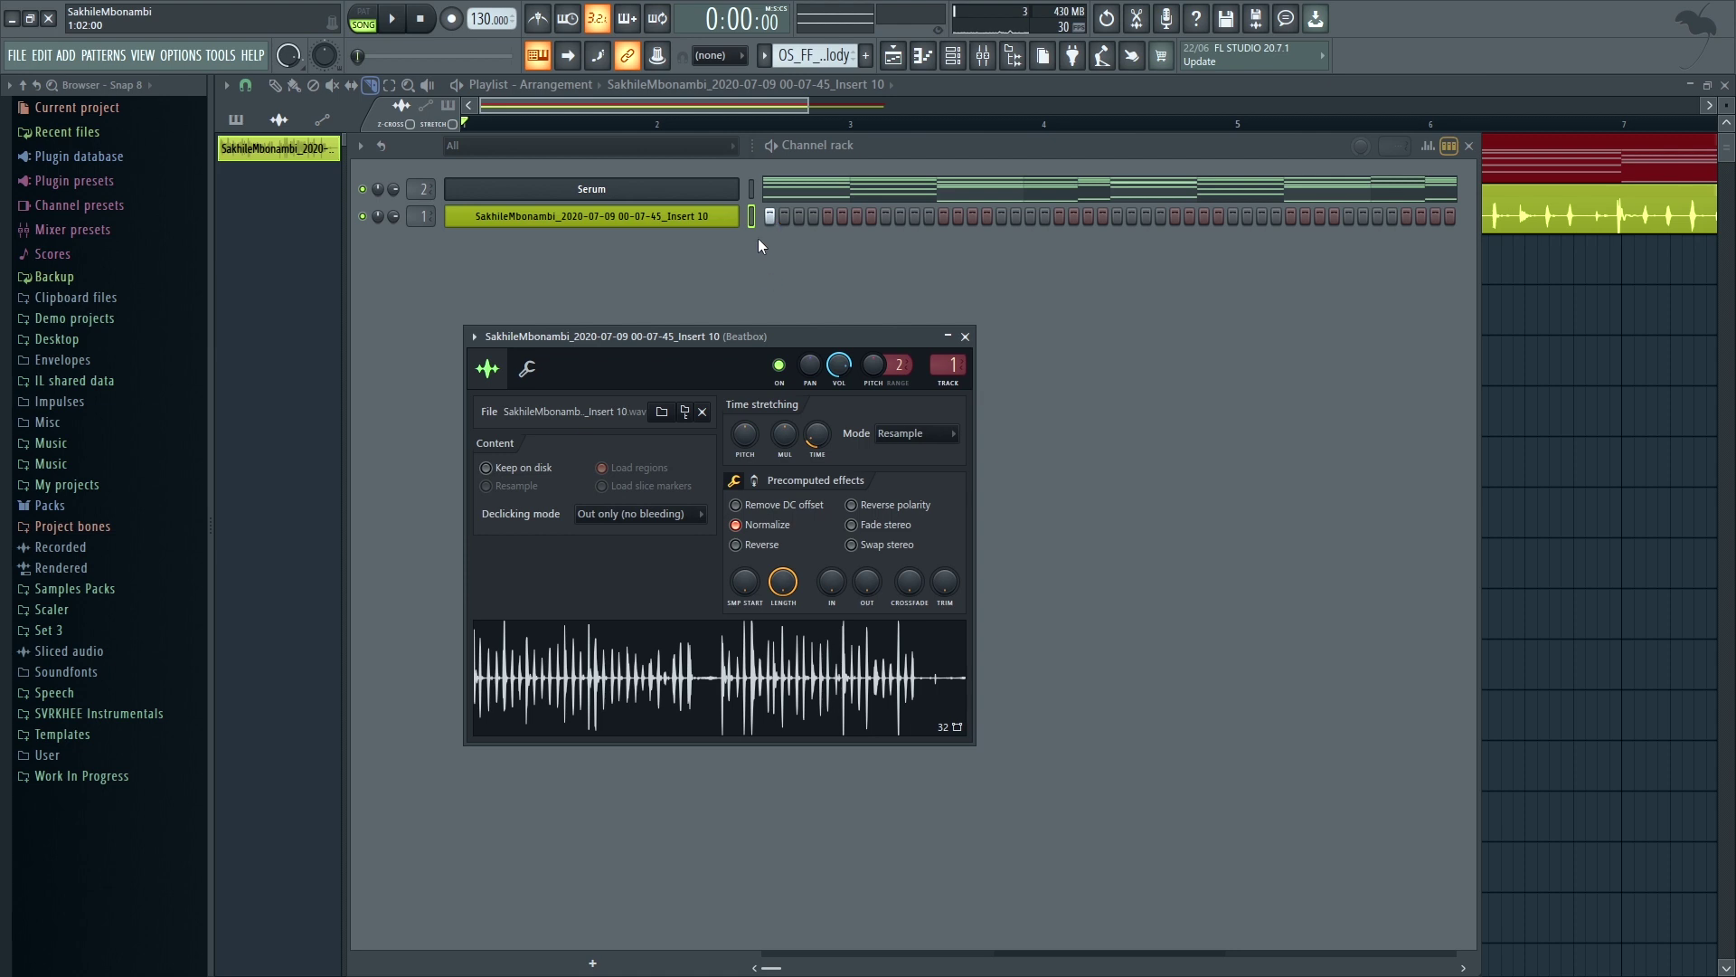
# Clear the first step of the beatbox channel, close the Channel rack and sampler windows, and set the Playlist position to the start.
pyautogui.rightClick(773, 214)
pyautogui.click(795, 100)
pyautogui.click(492, 123)
pyautogui.moveTo(491, 125); pyautogui.dragTo(464, 125)
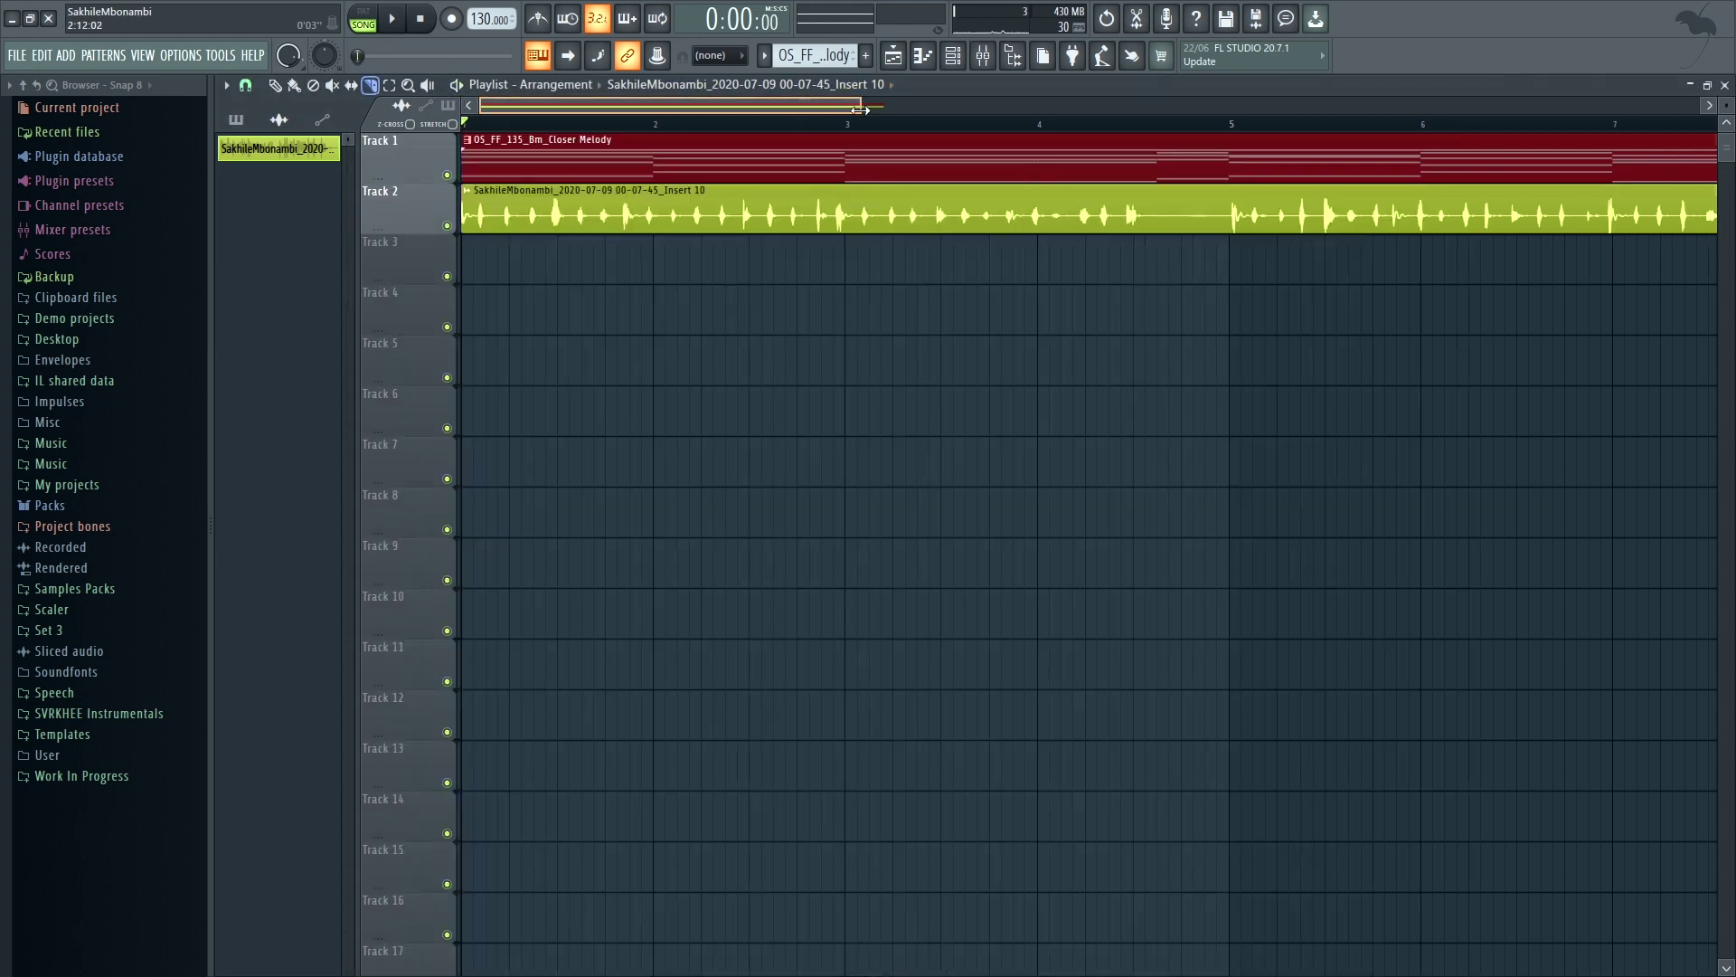
# Play the arrangement from the start and check the Beatbox, Carrier and Vocodex levels in the Mixer before stopping playback.
pyautogui.moveTo(817, 114); pyautogui.dragTo(1284, 107)
pyautogui.click(991, 67)
pyautogui.click(991, 67)
pyautogui.click(993, 73)
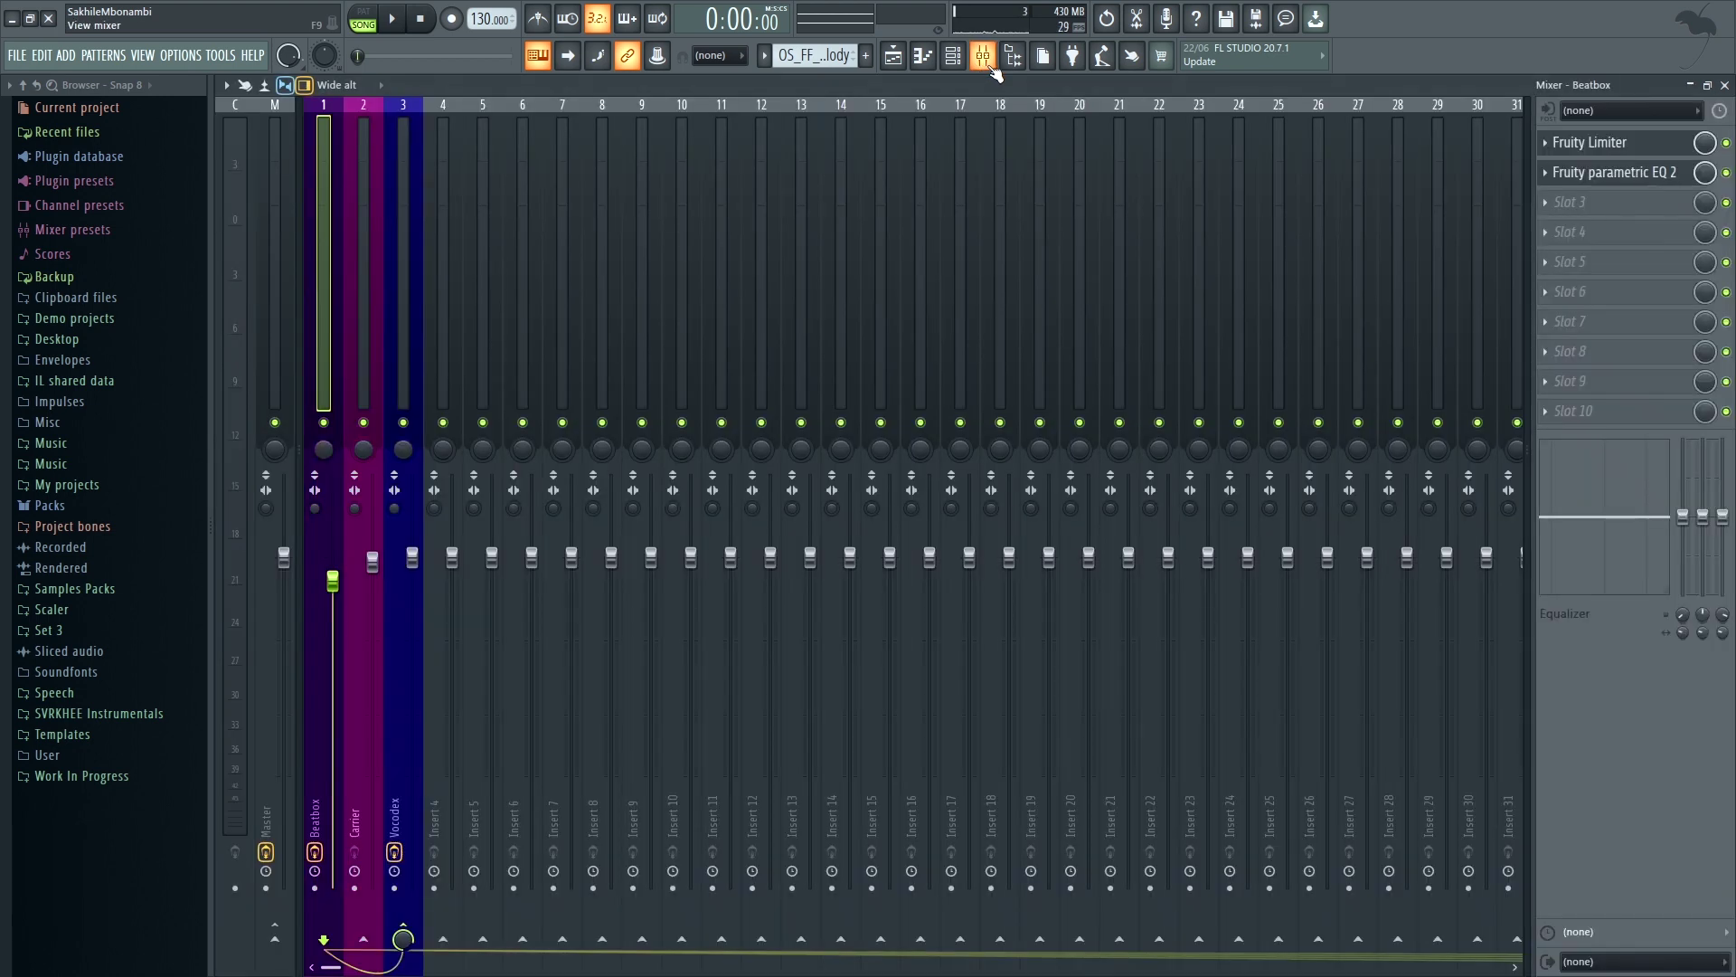
pyautogui.click(995, 72)
pyautogui.press('space')
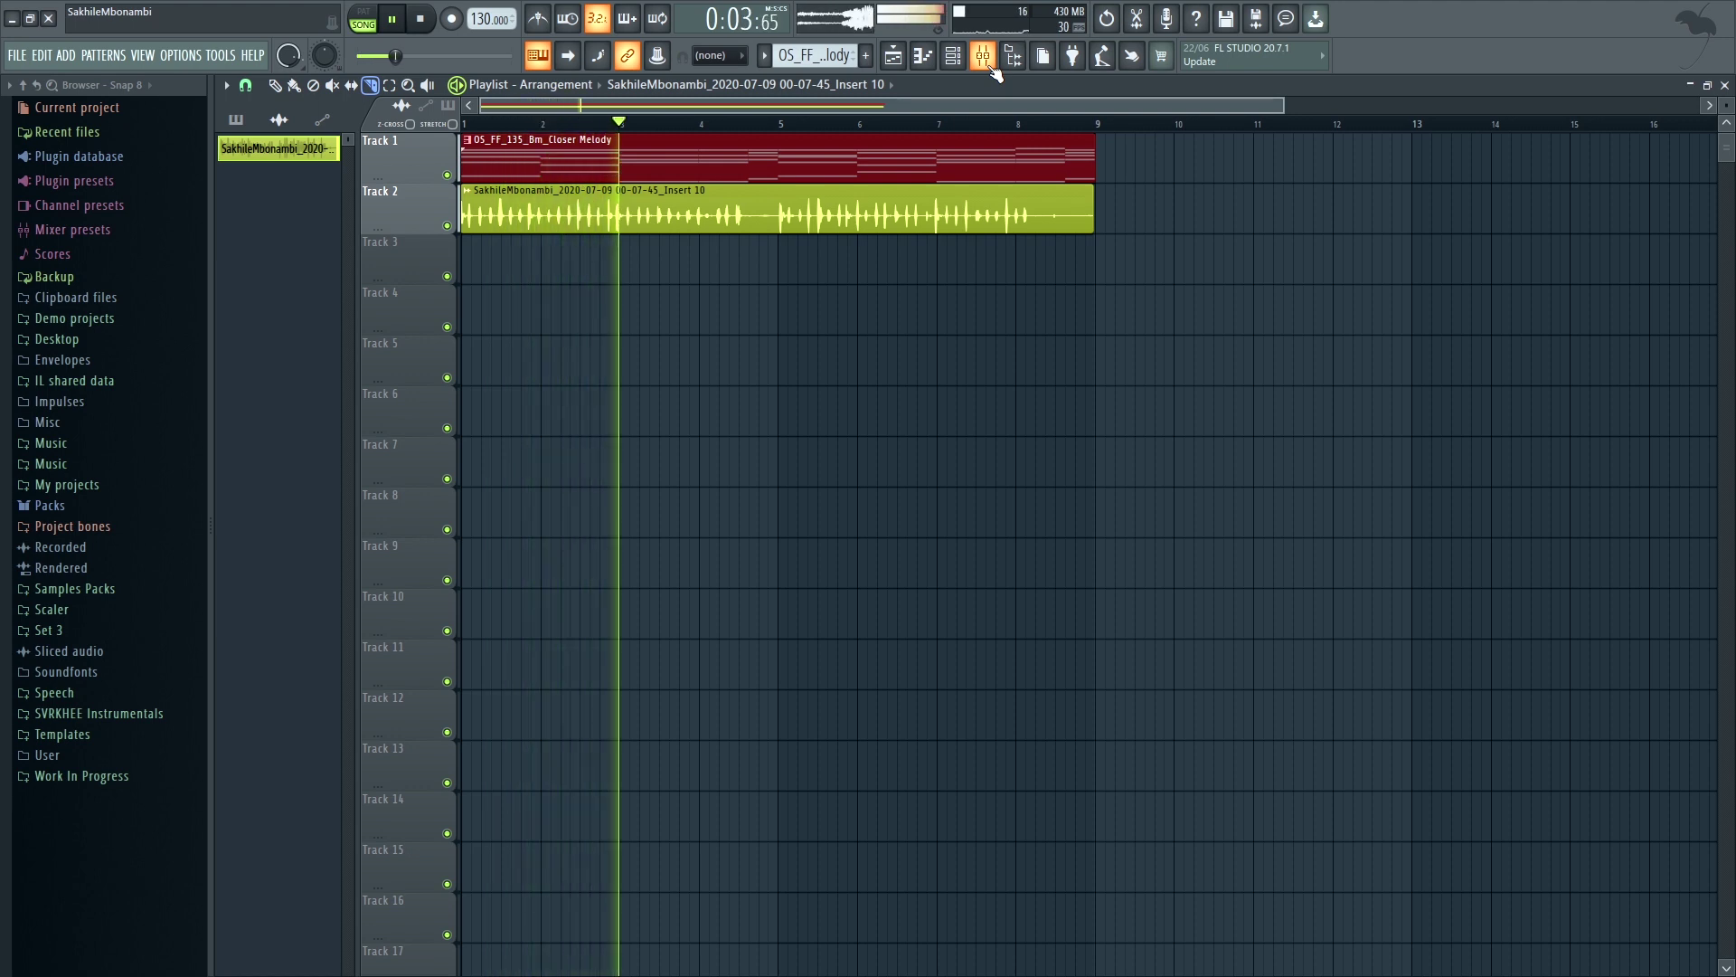
pyautogui.click(995, 72)
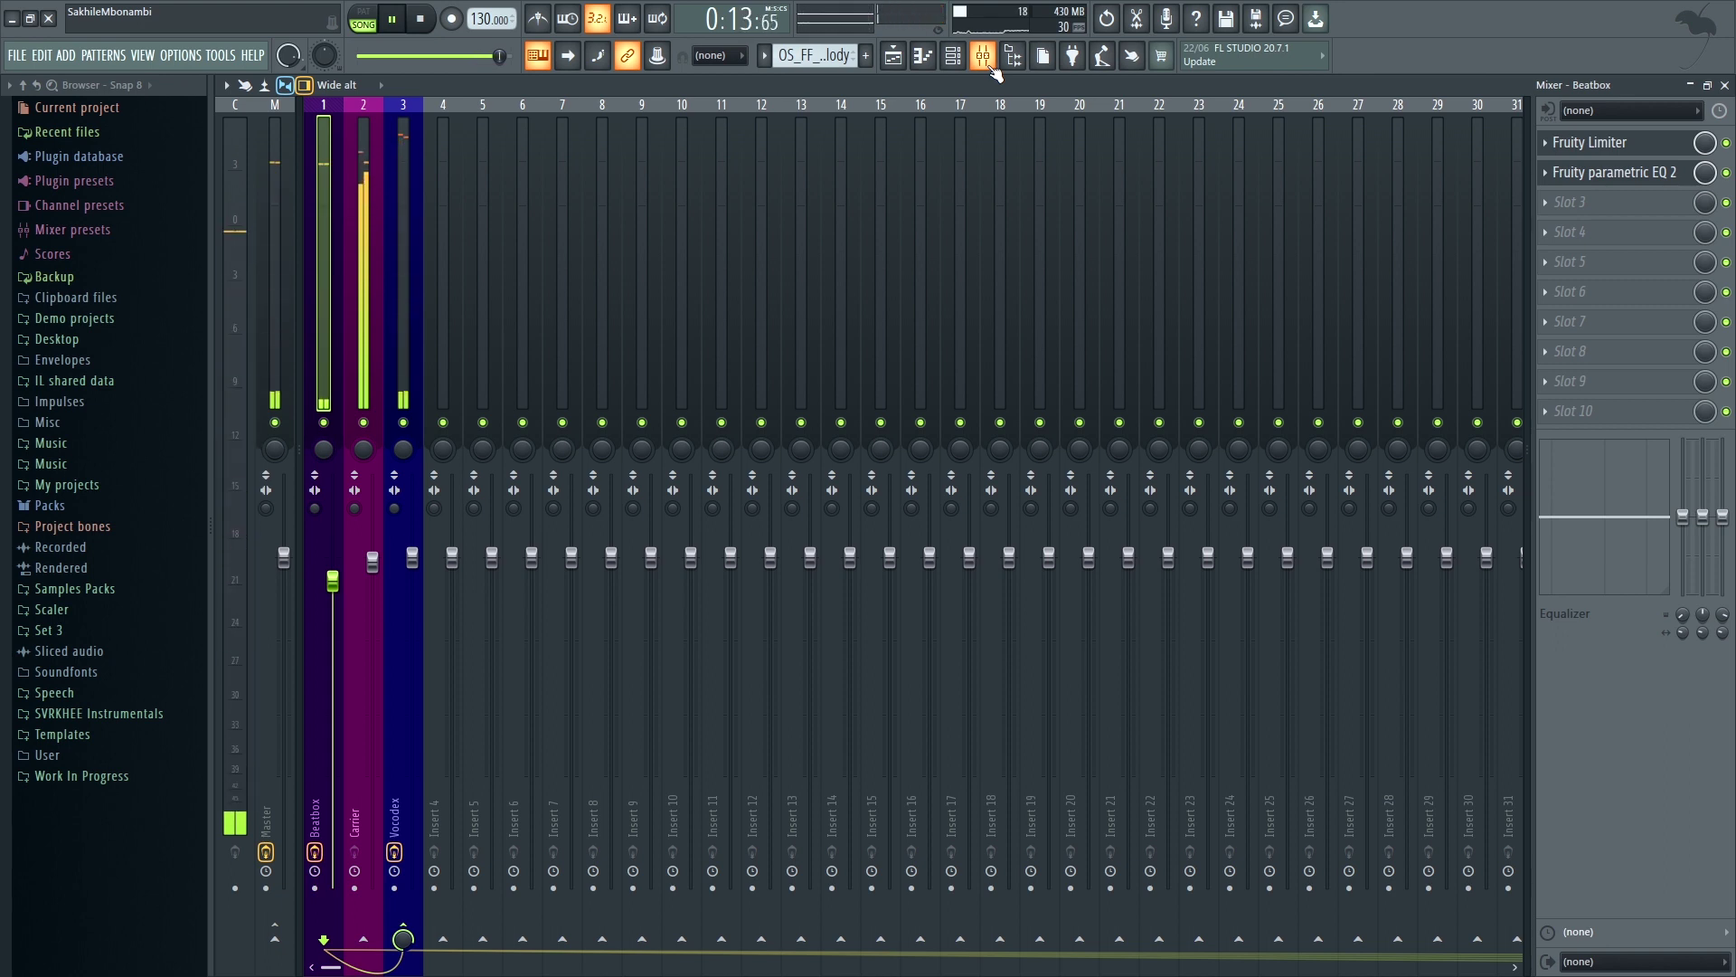
pyautogui.press('space')
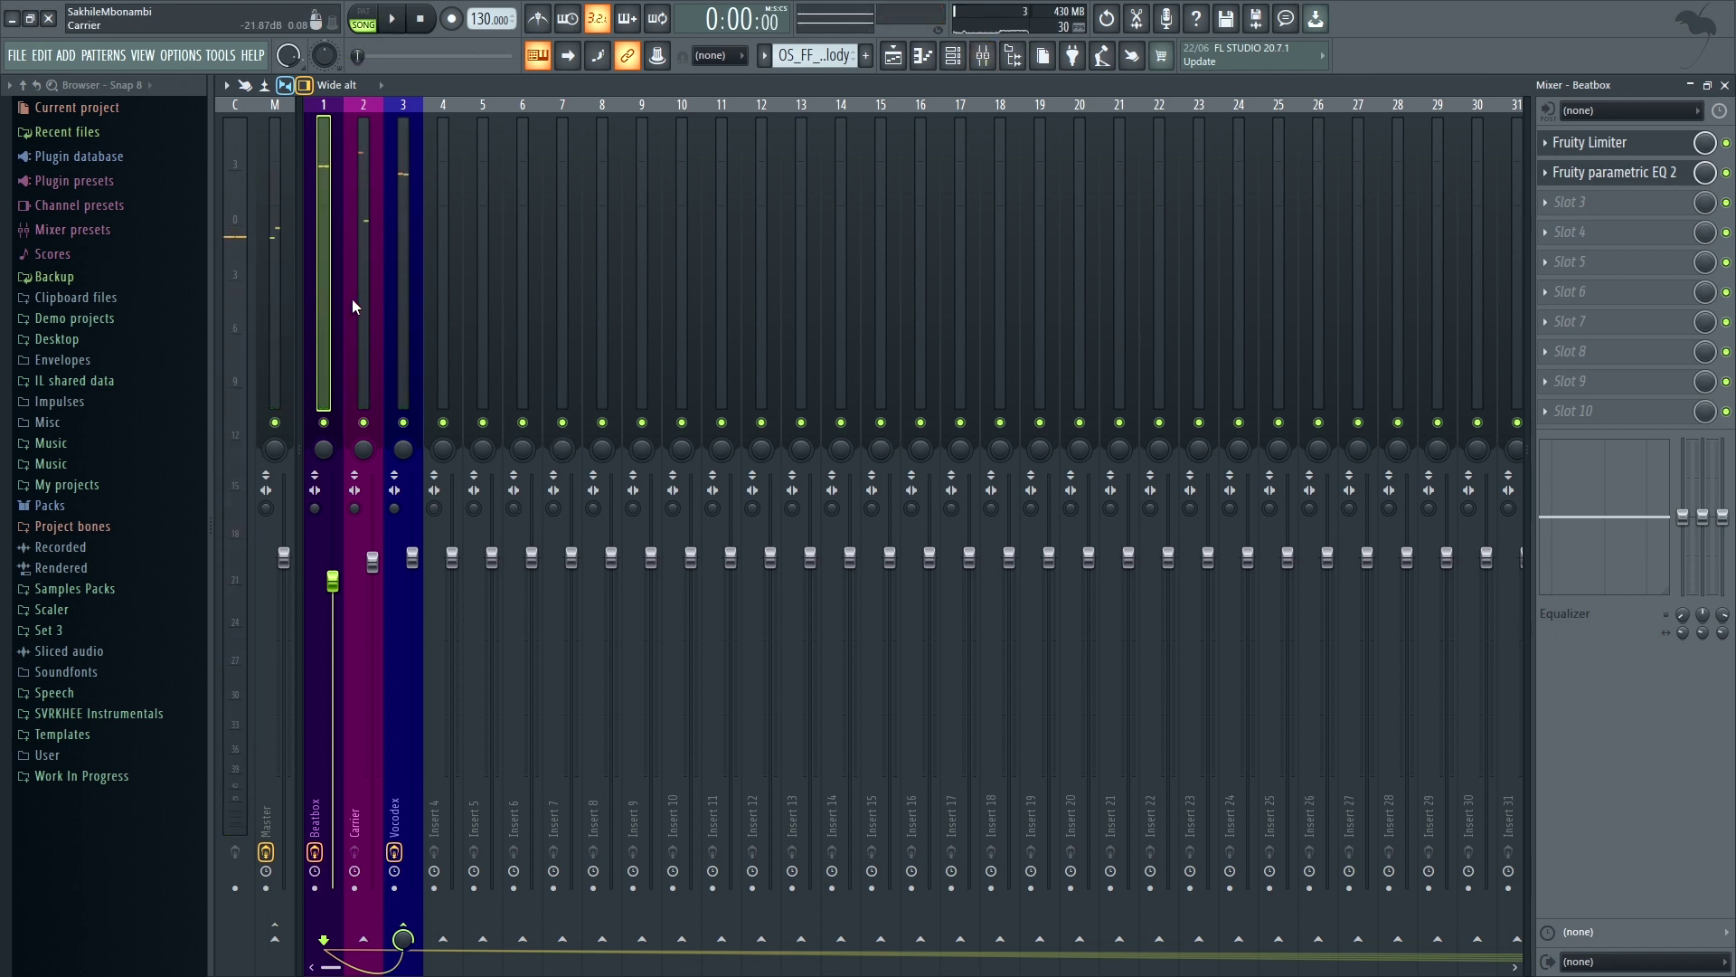
# Open the Beatbox track's Fruity Limiter, view its COMP settings, return it to LIMIT mode and reposition its window.
pyautogui.click(1585, 142)
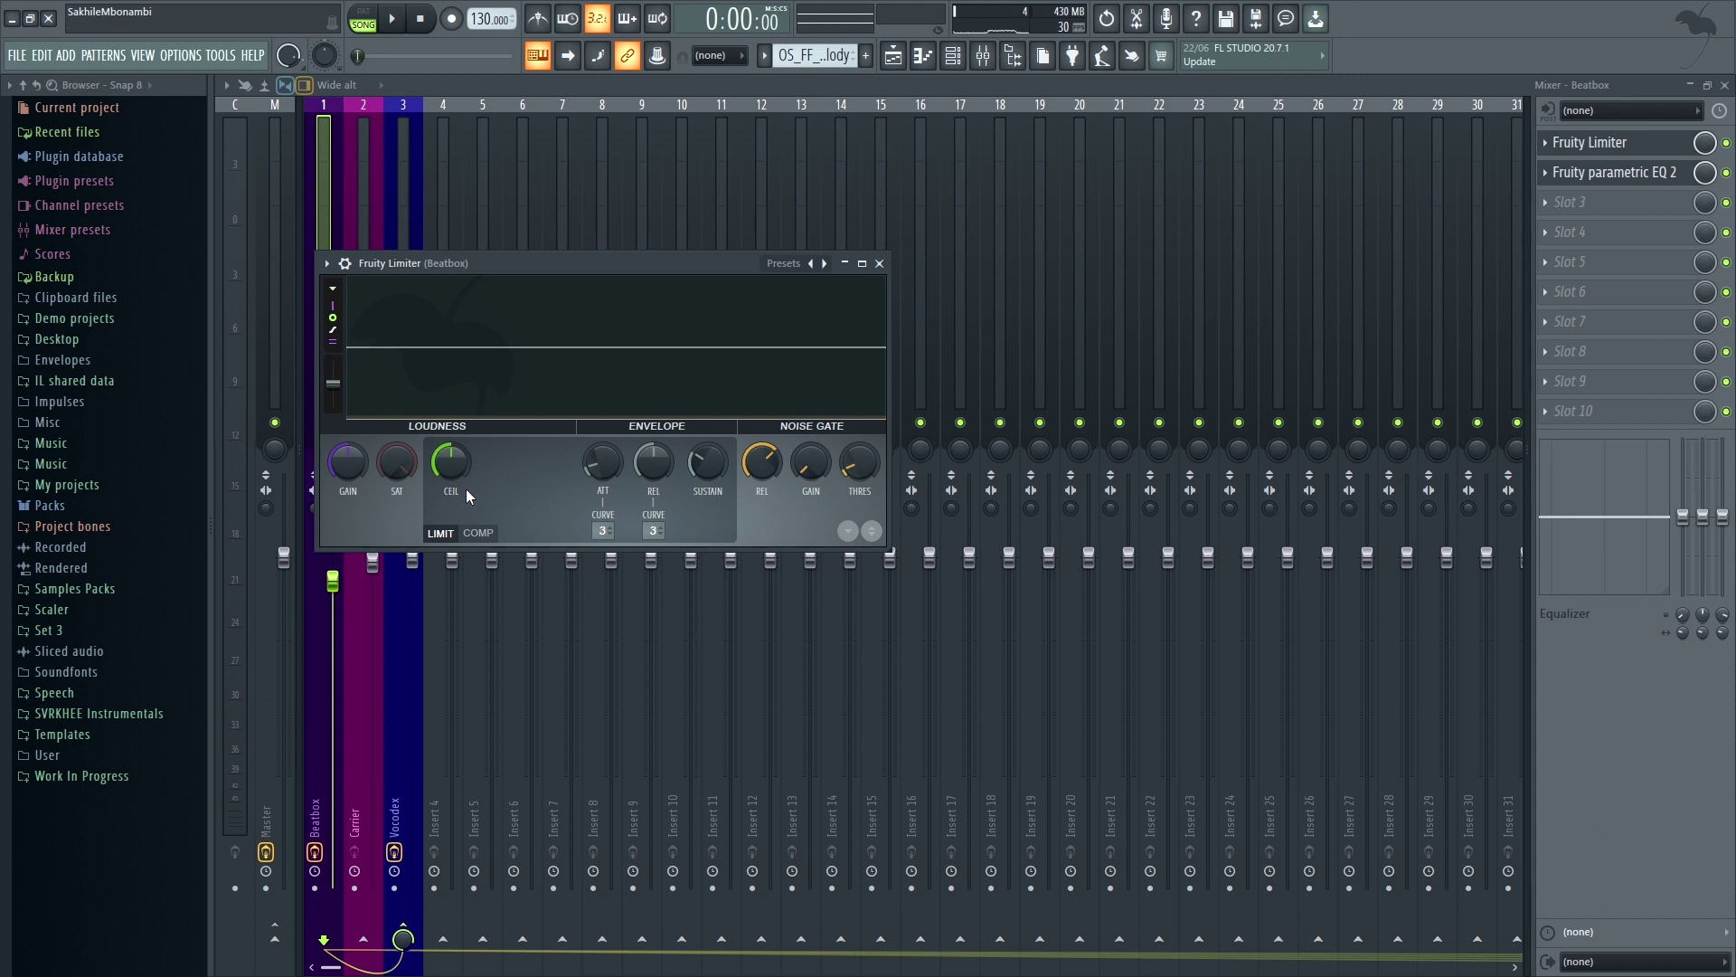
pyautogui.click(472, 533)
pyautogui.click(441, 533)
pyautogui.moveTo(709, 265); pyautogui.dragTo(779, 303)
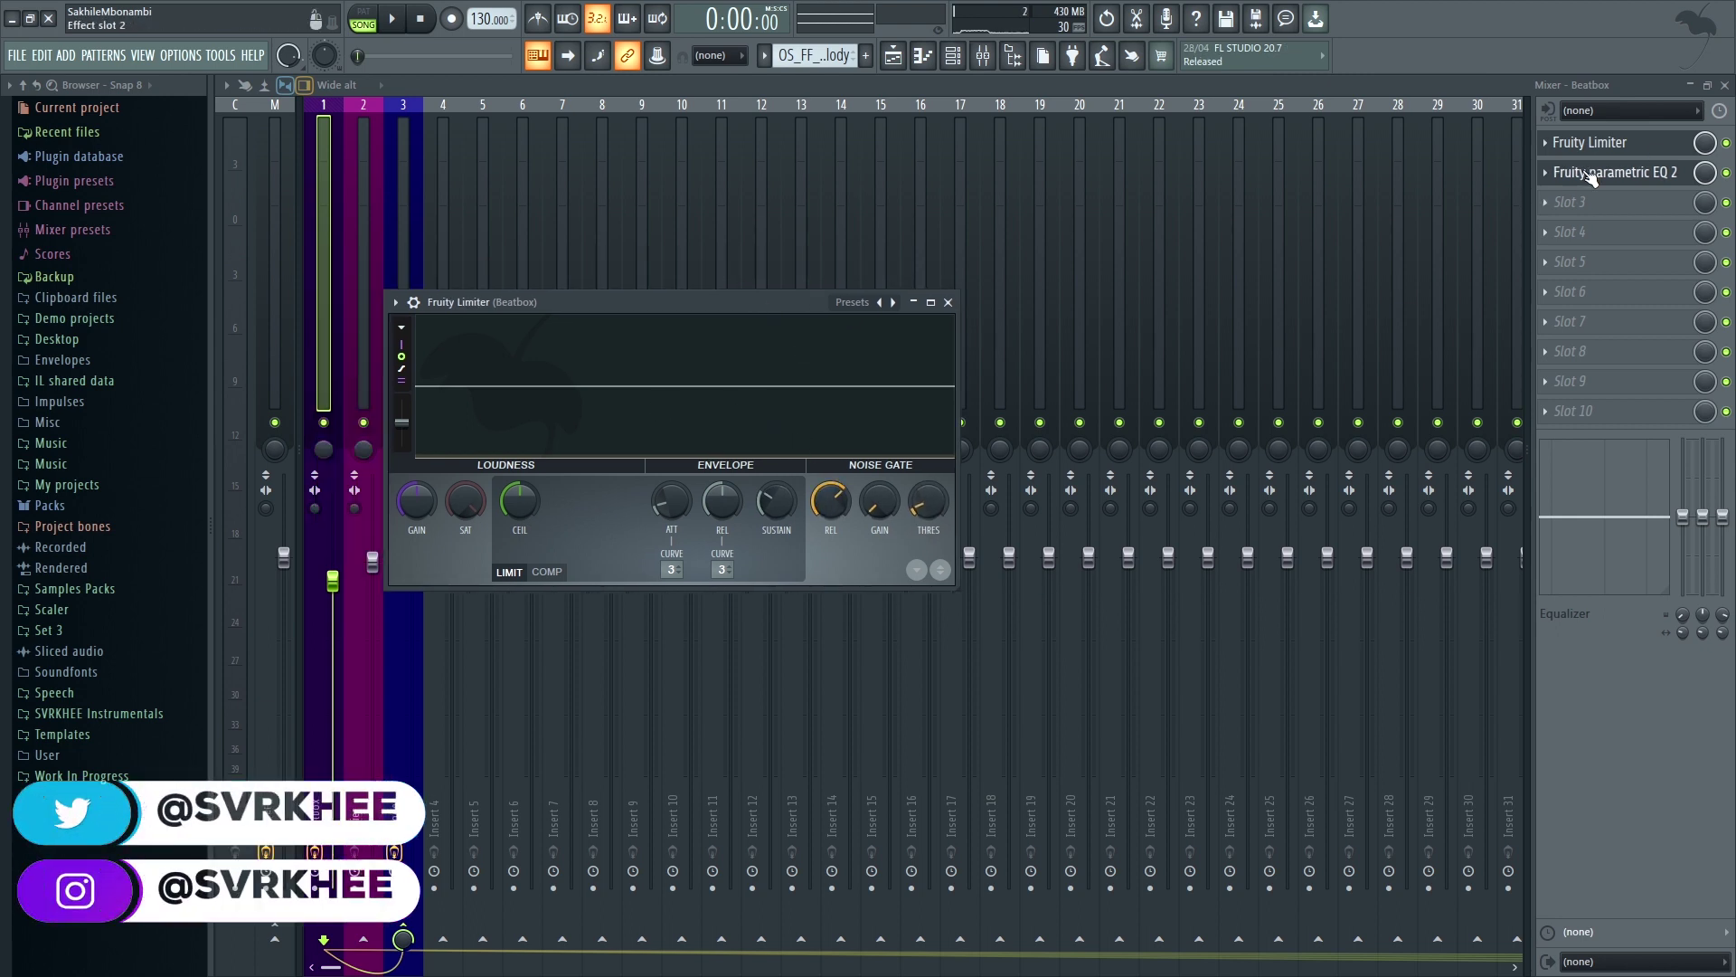
# Inspect the Beatbox track's Fruity parametric EQ 2 curve, close the equalizer and return to the Playlist.
pyautogui.click(1651, 170)
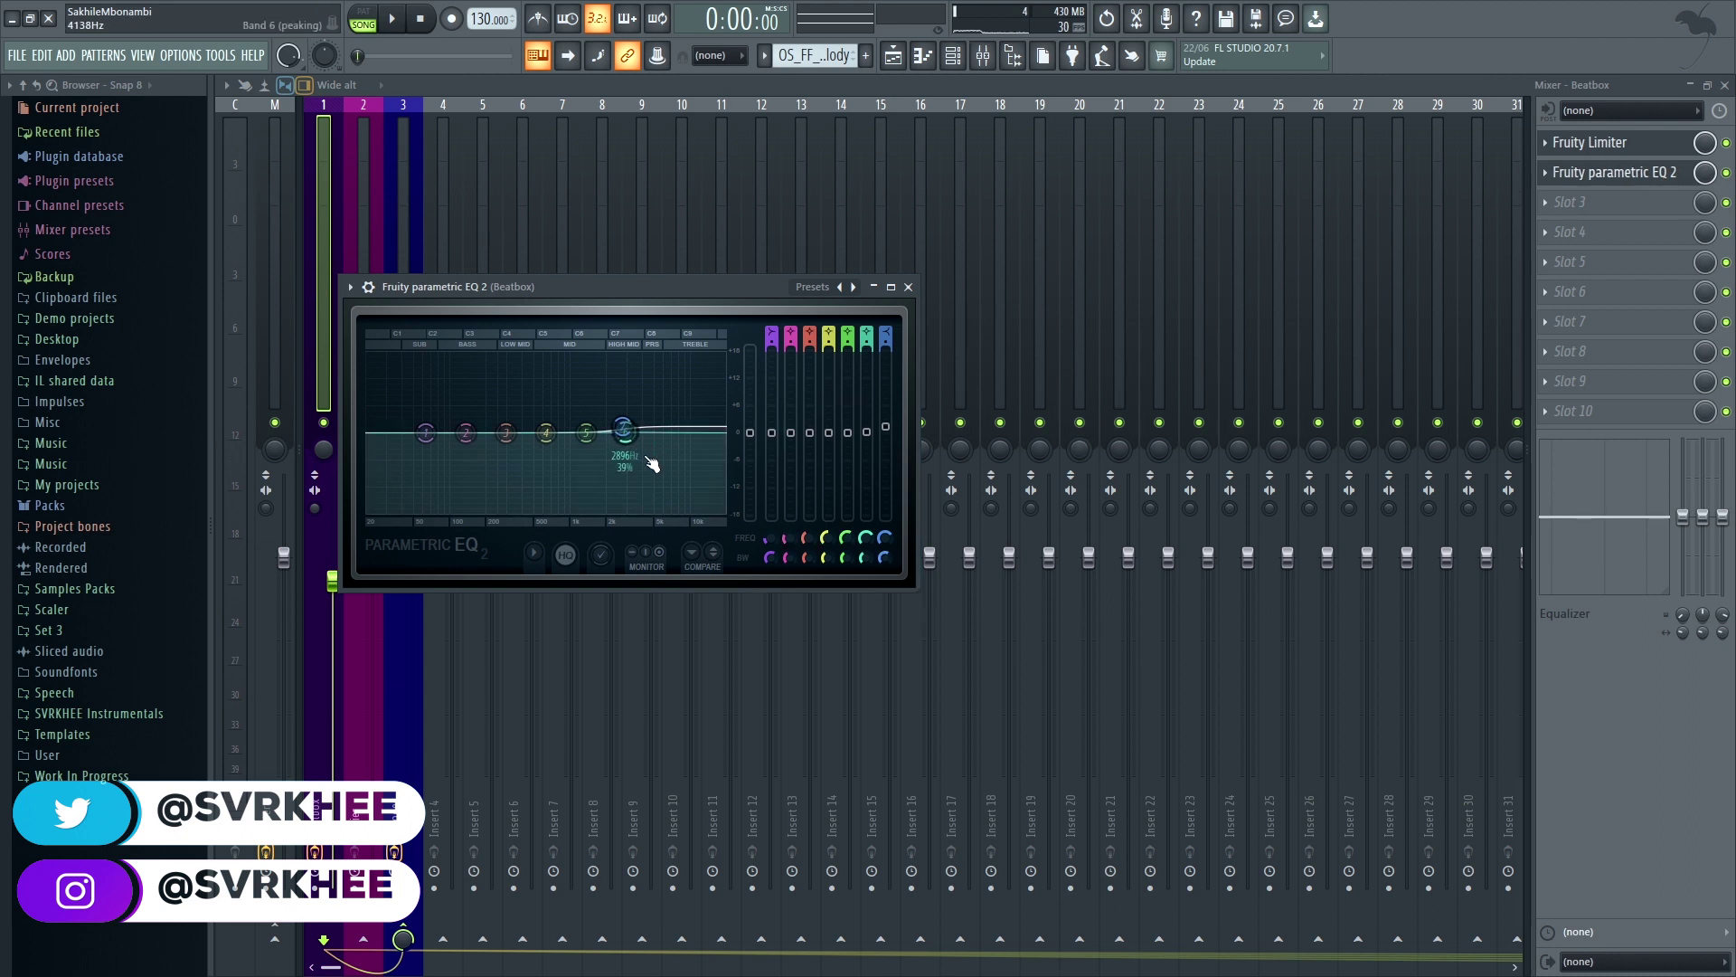
pyautogui.click(908, 287)
pyautogui.press('F5')
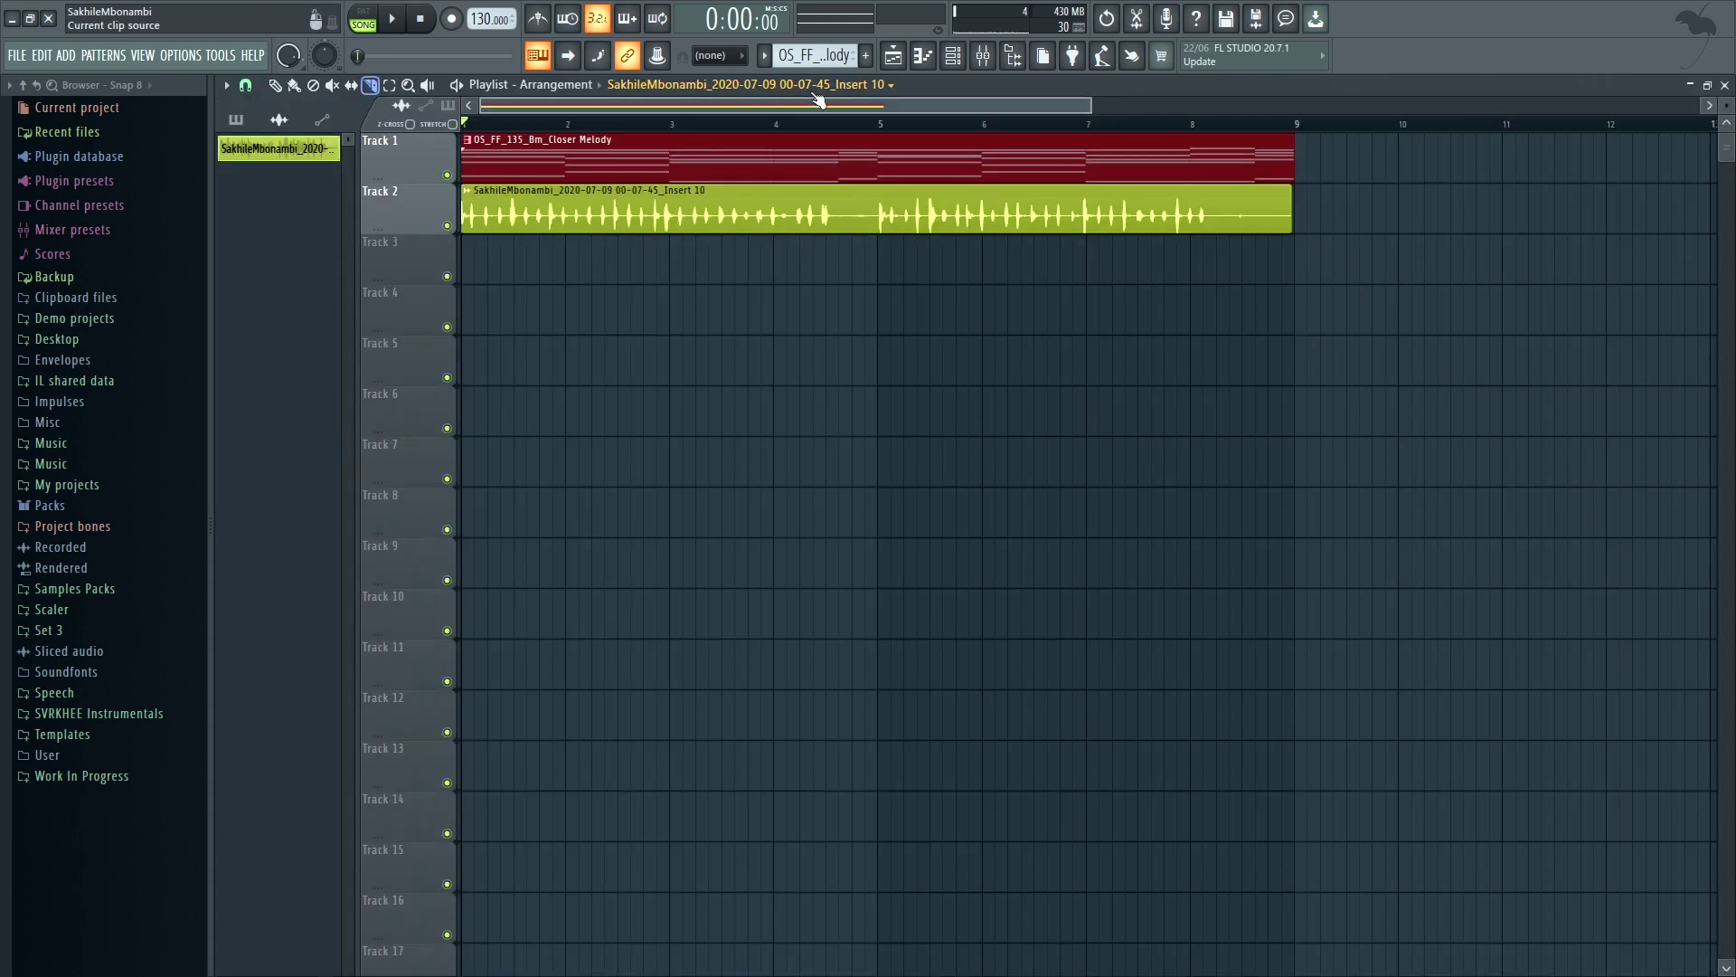